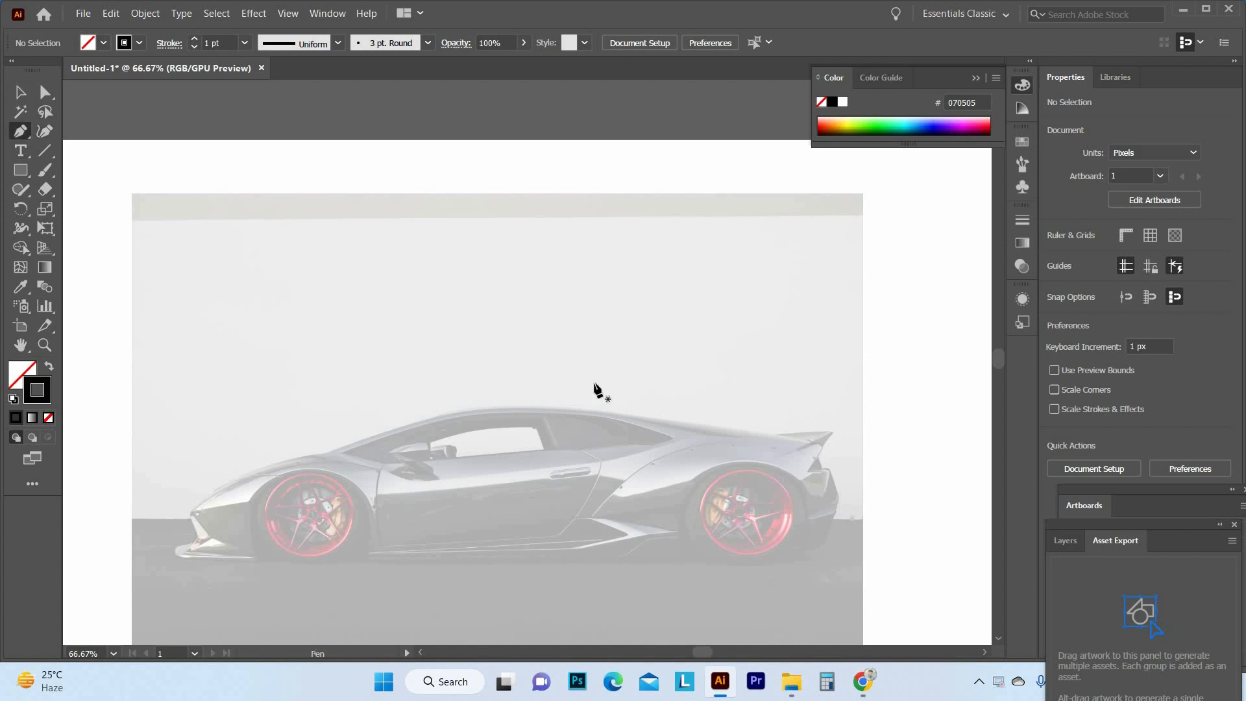
Step: Trace a straight-segment Pen outline from the front of the roof to the spoiler, around the rear corner, over the wheel arch and back
drag(498, 436, 498, 407)
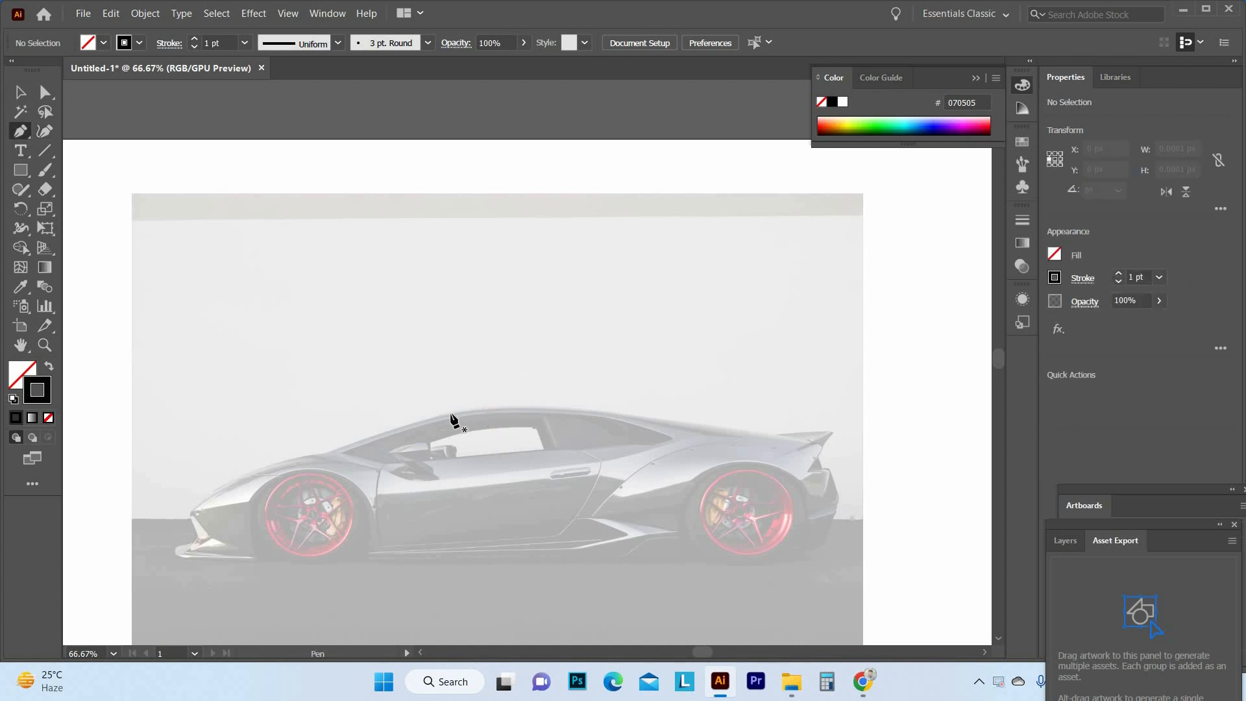
click(777, 432)
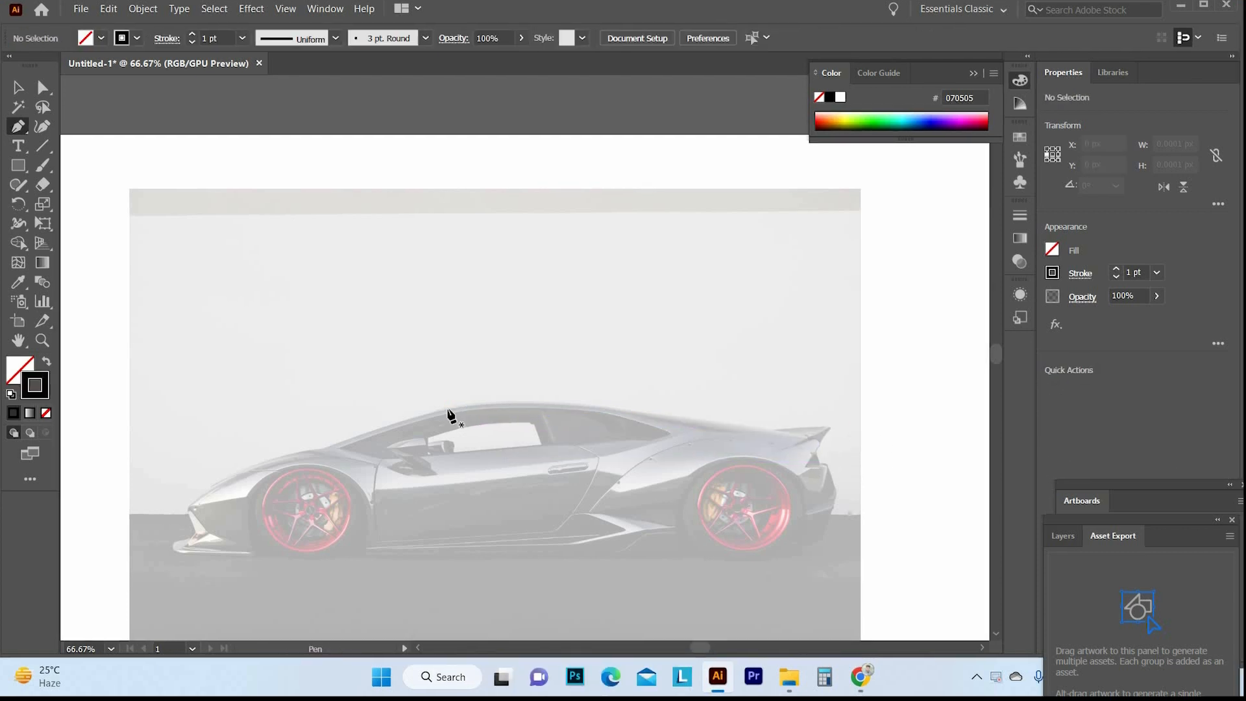
click(448, 409)
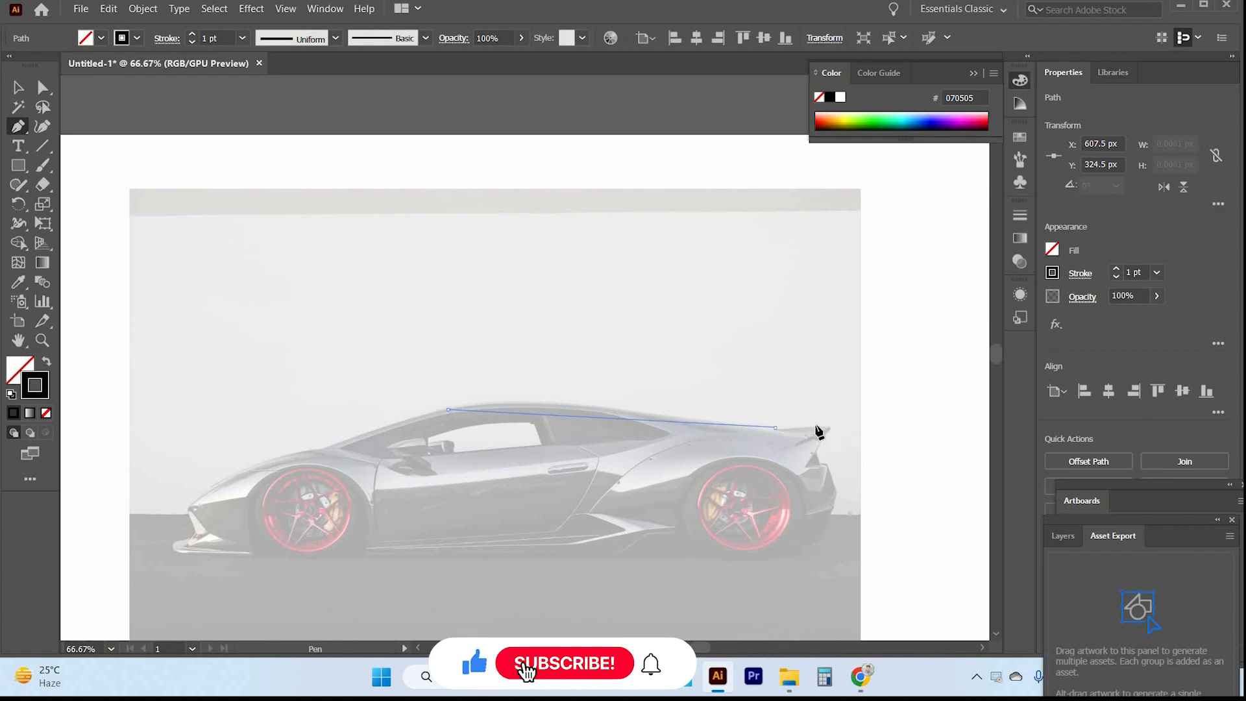
click(775, 427)
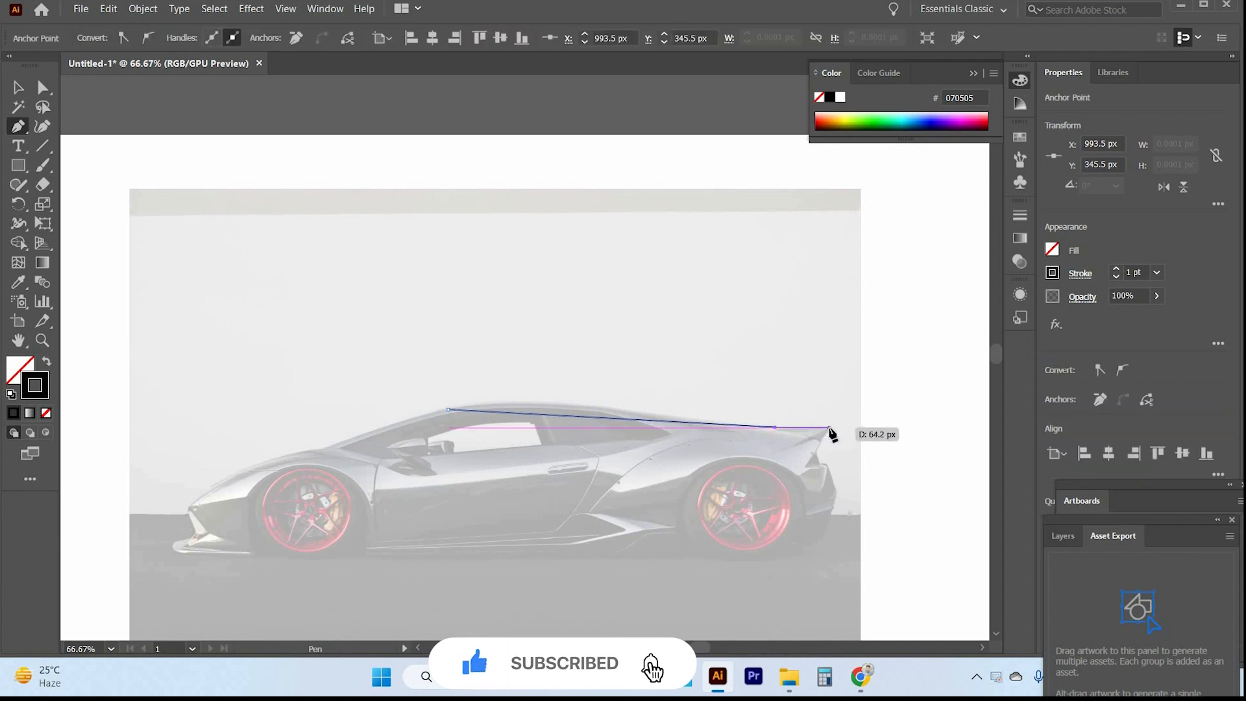
click(829, 428)
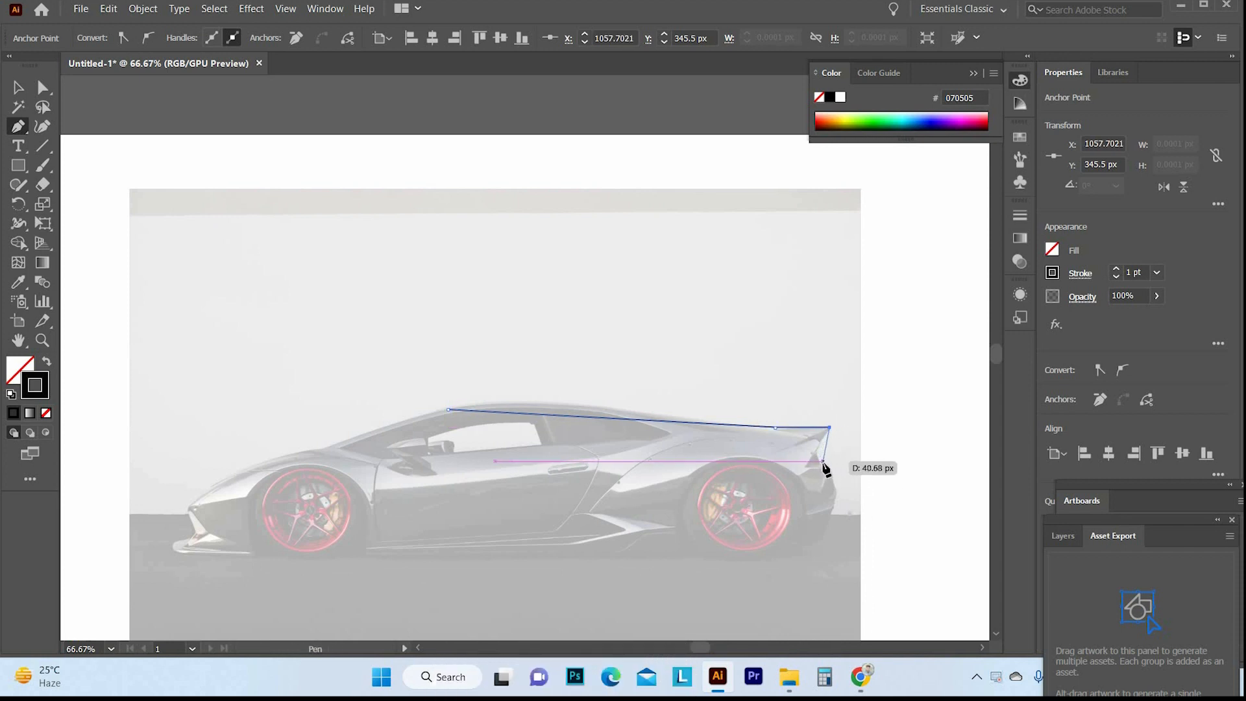
click(820, 461)
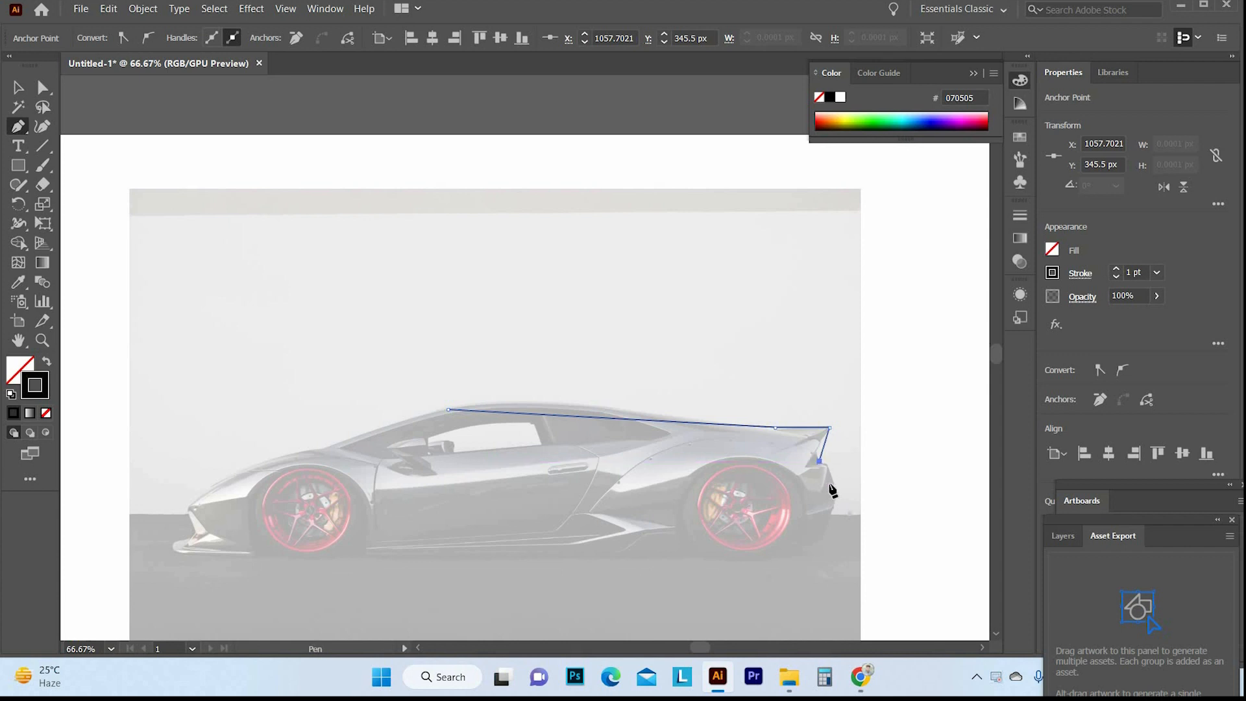
click(830, 483)
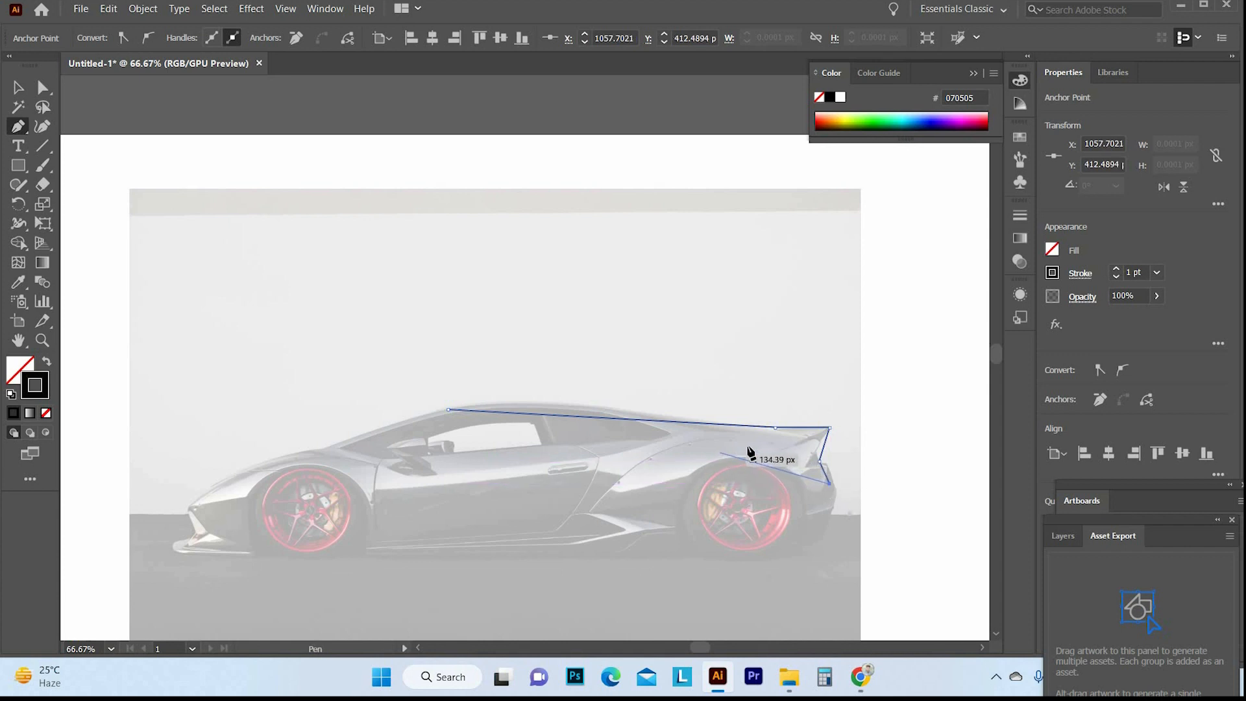
click(706, 455)
click(739, 447)
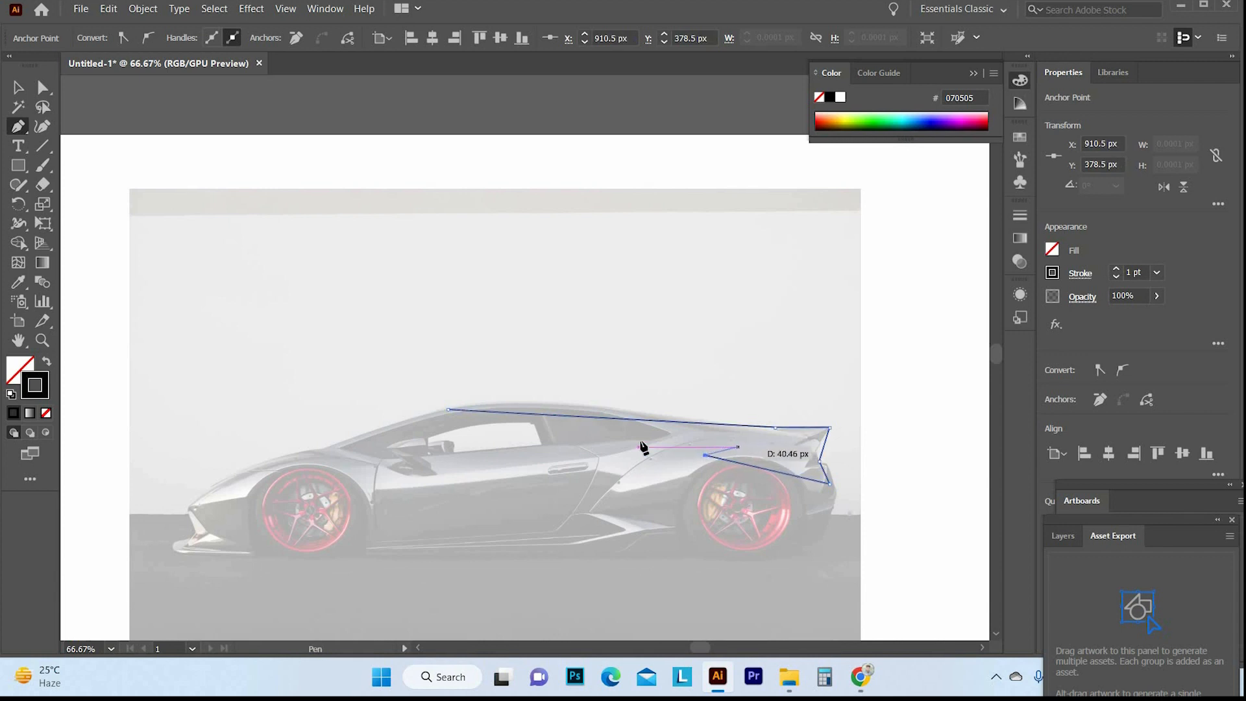
click(450, 409)
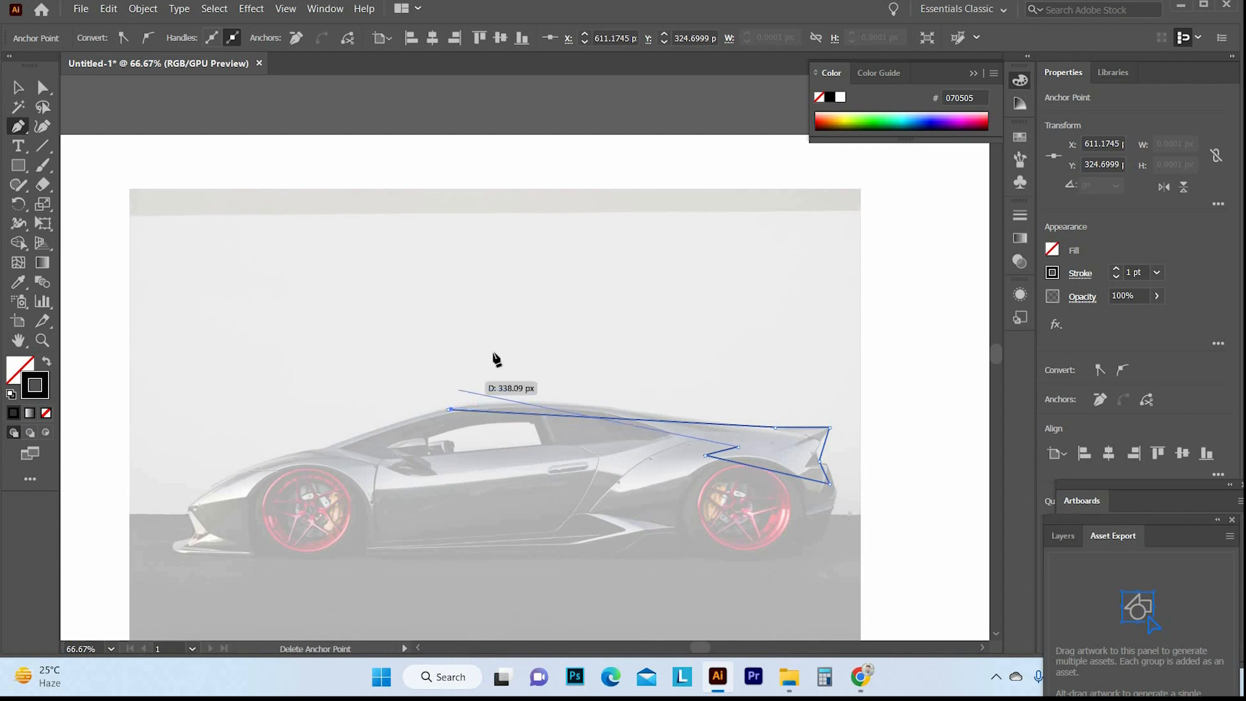
Step: Draw a closed path about 317 px wide from the car's nose to the side mirror and bend both segments into a slim hood curve
key(ctrl+=)
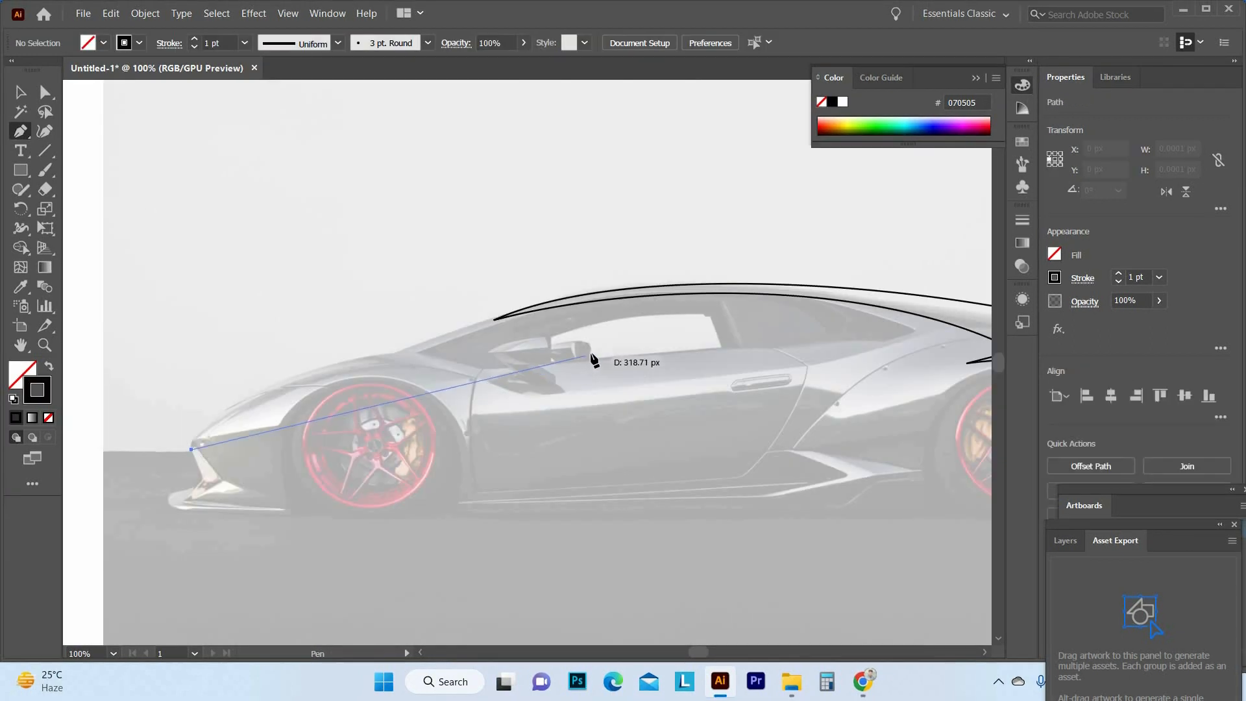
click(594, 353)
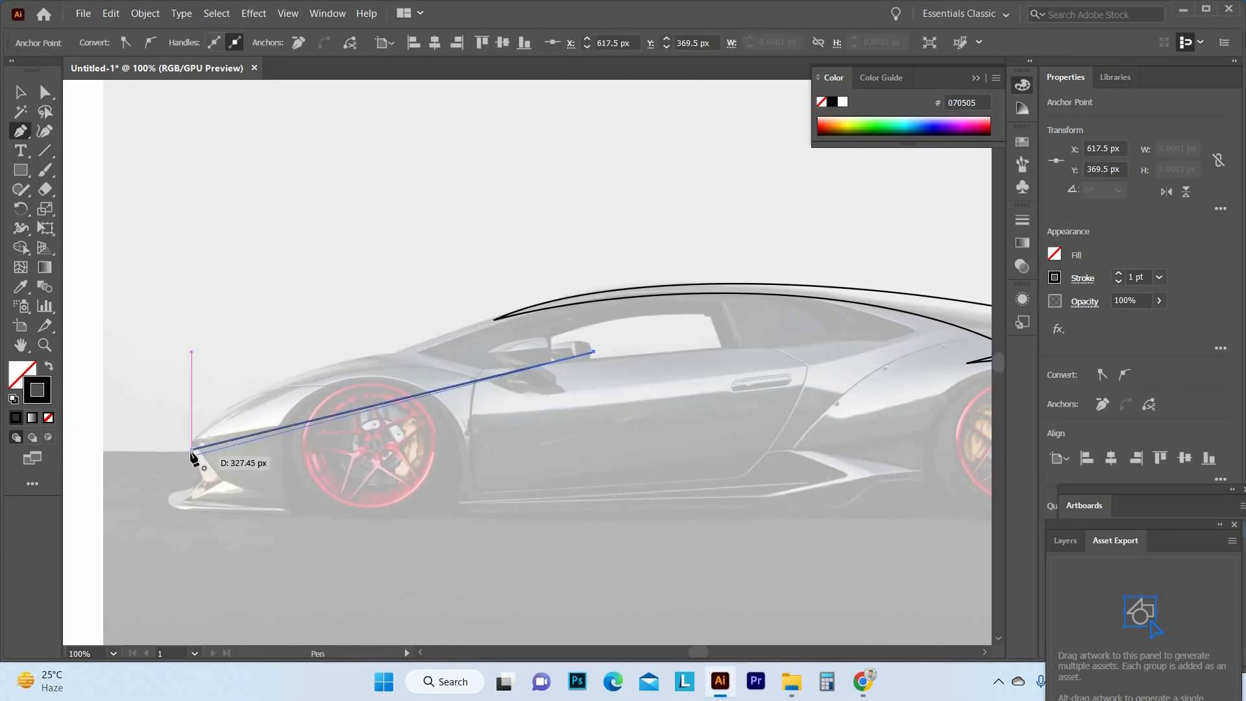
mouse_move(311, 389)
mouse_down()
mouse_move(313, 372)
mouse_move(295, 374)
mouse_up()
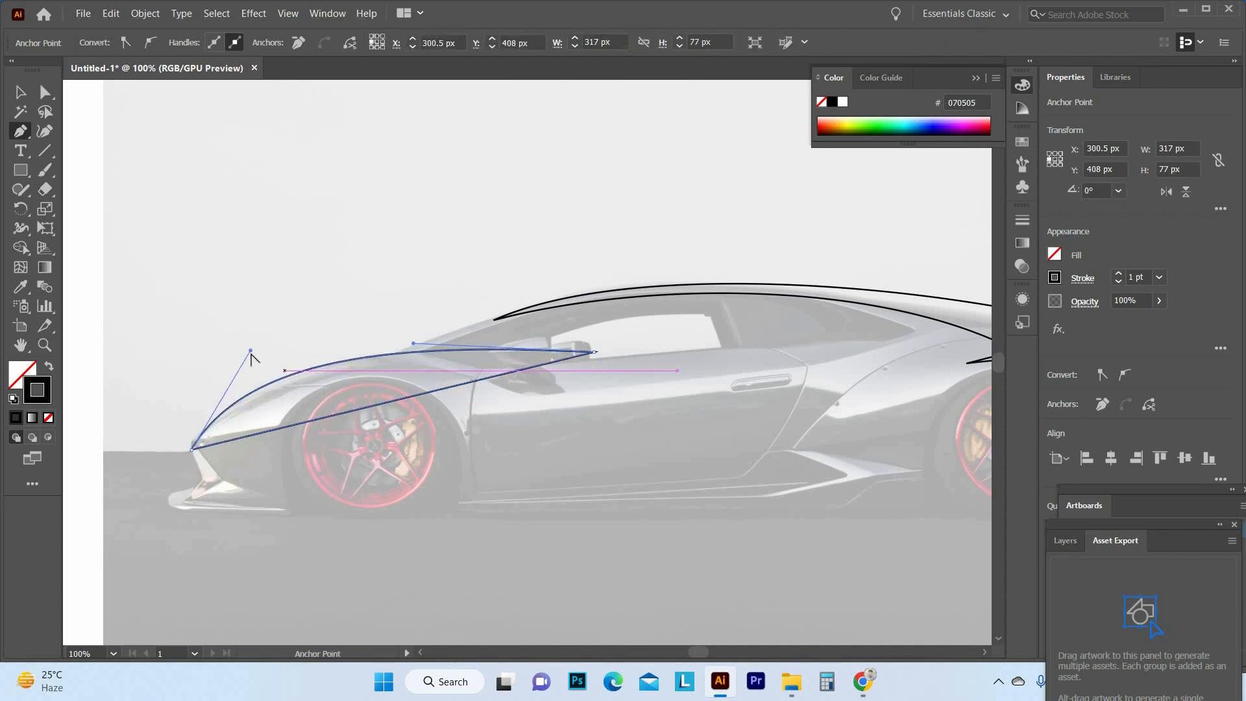
drag(411, 344, 411, 381)
drag(250, 350, 226, 346)
drag(411, 381, 445, 385)
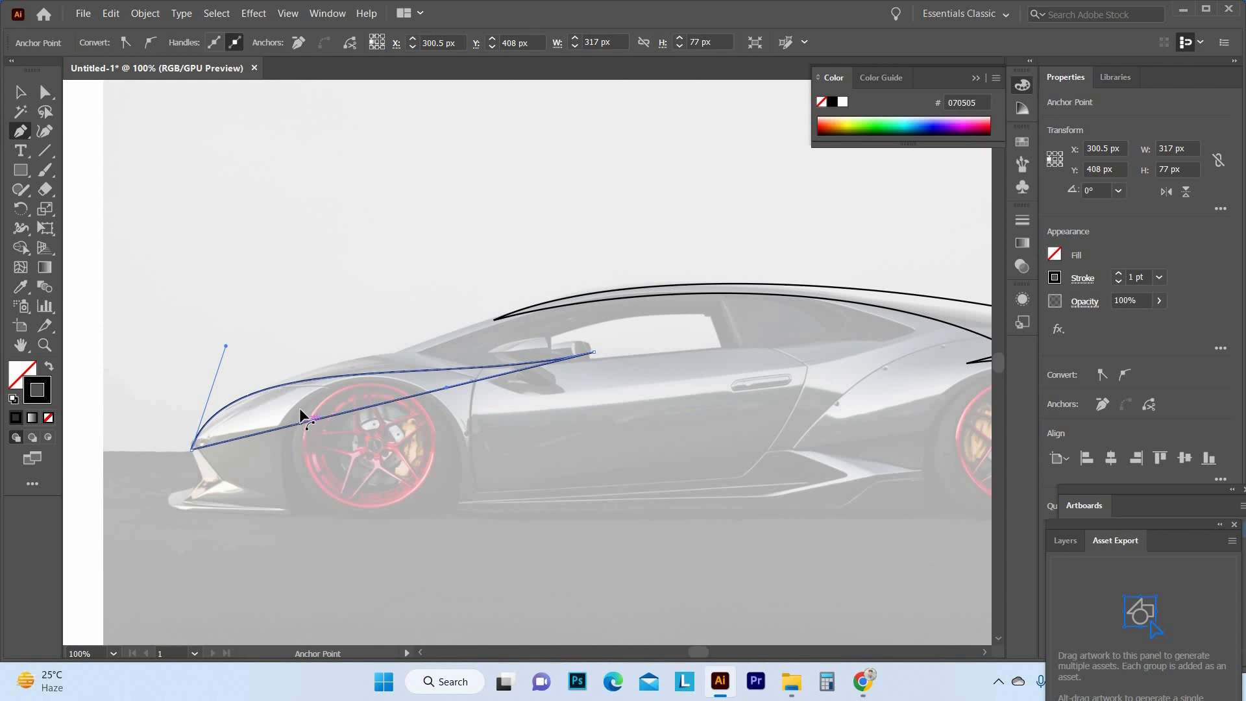
drag(304, 415, 220, 318)
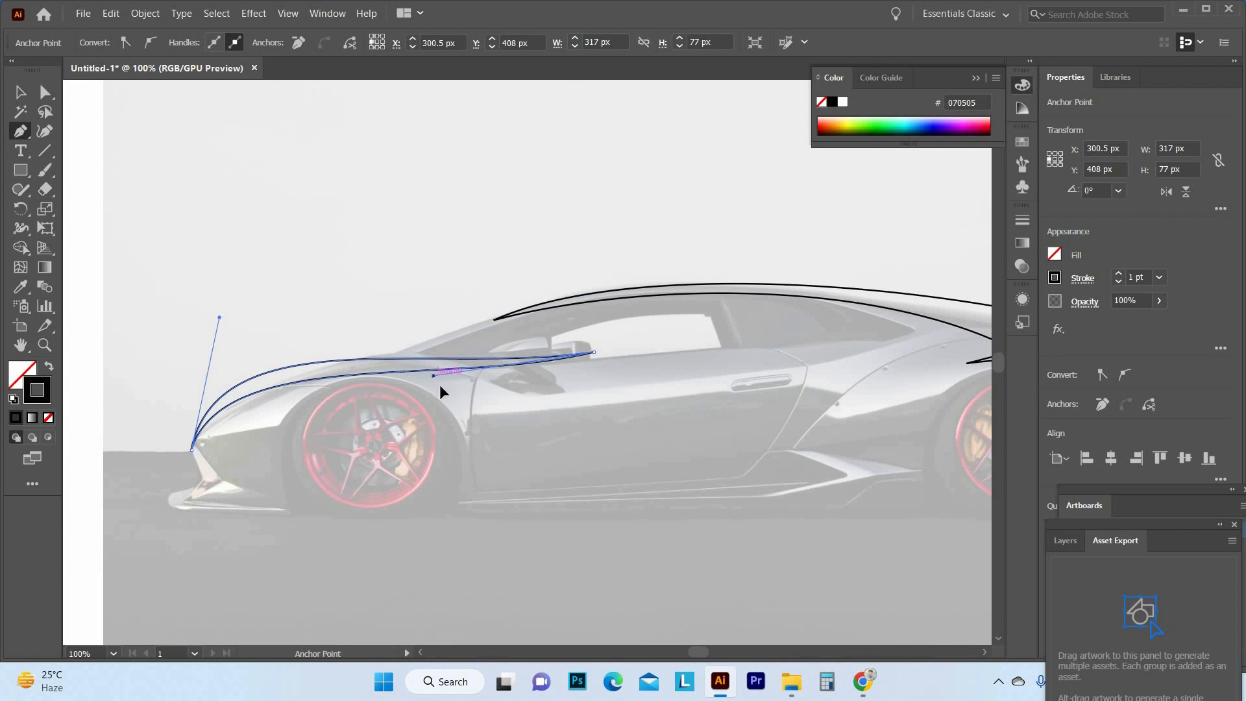
drag(440, 385, 476, 373)
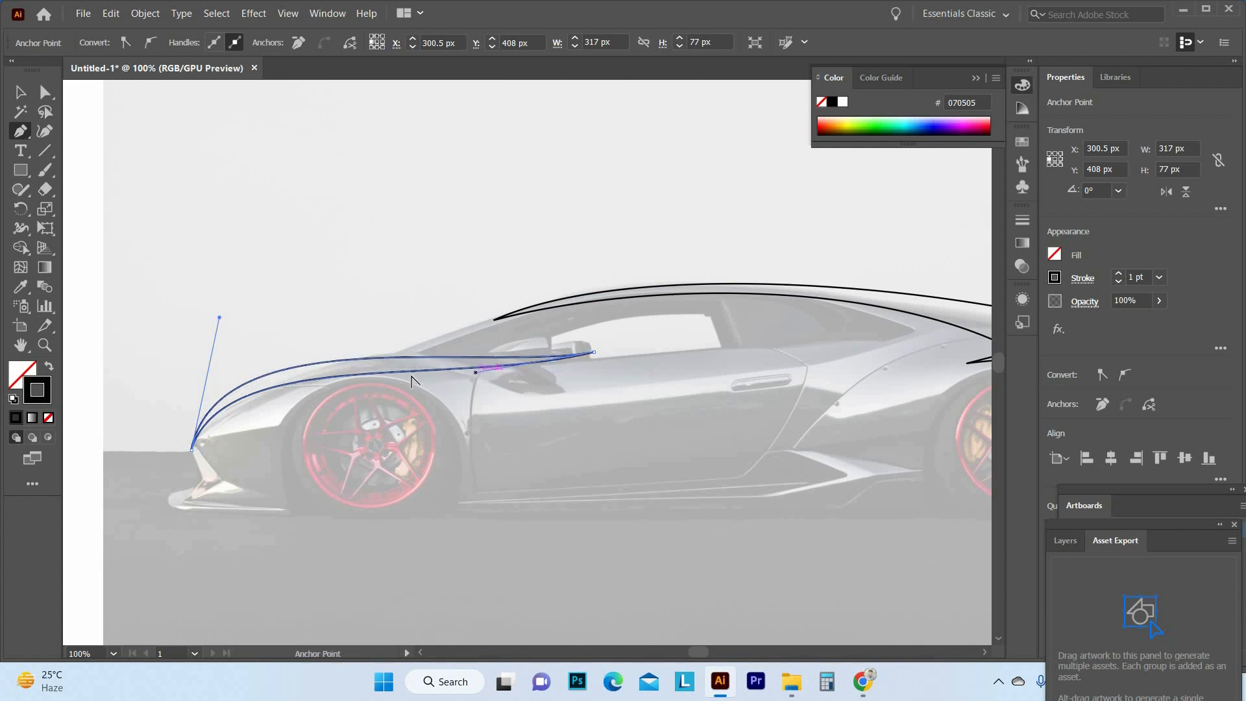
Step: Draw a closed two-point path about 173 px wide across the side windows and bend its upper segment into an arc
key(space)
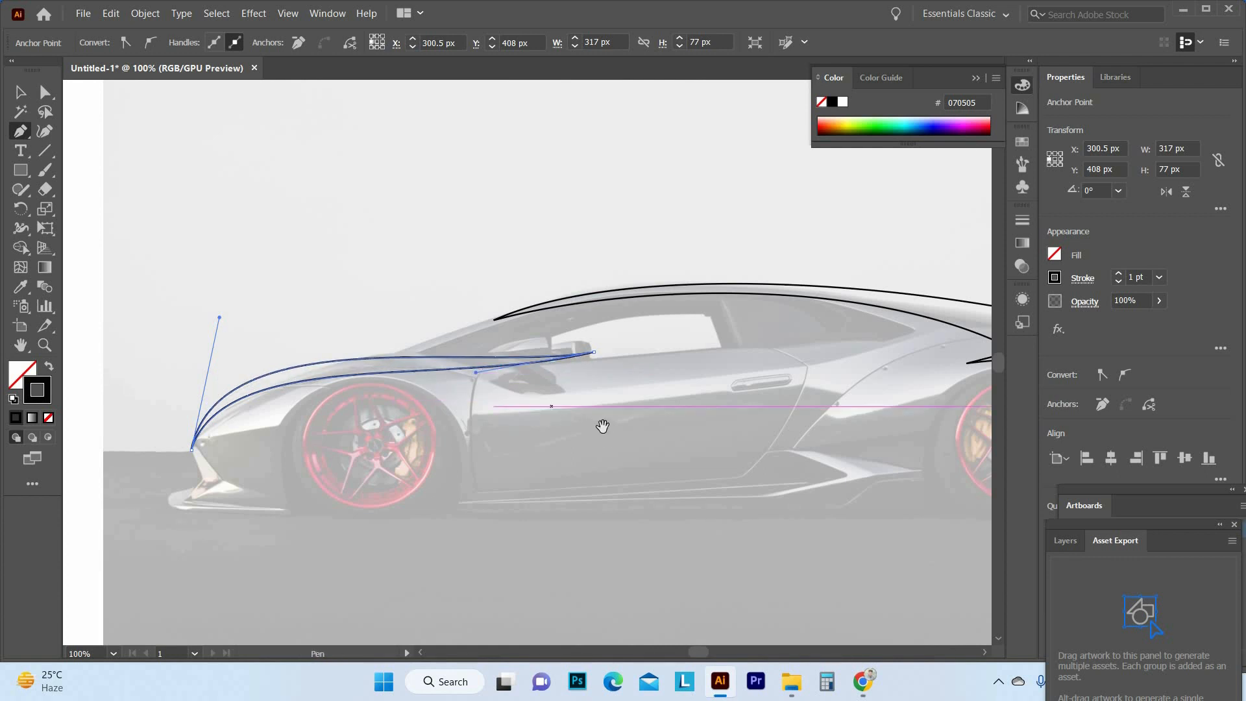
drag(458, 457, 293, 465)
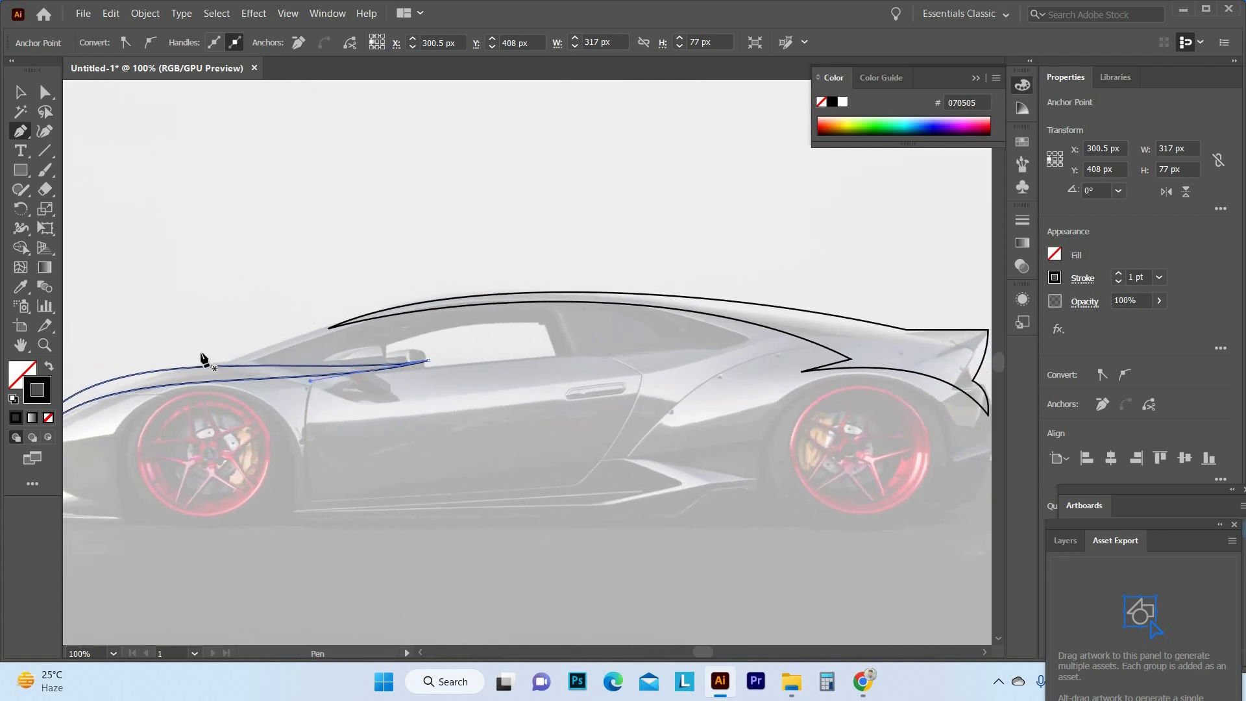
key(v)
click(725, 358)
click(21, 131)
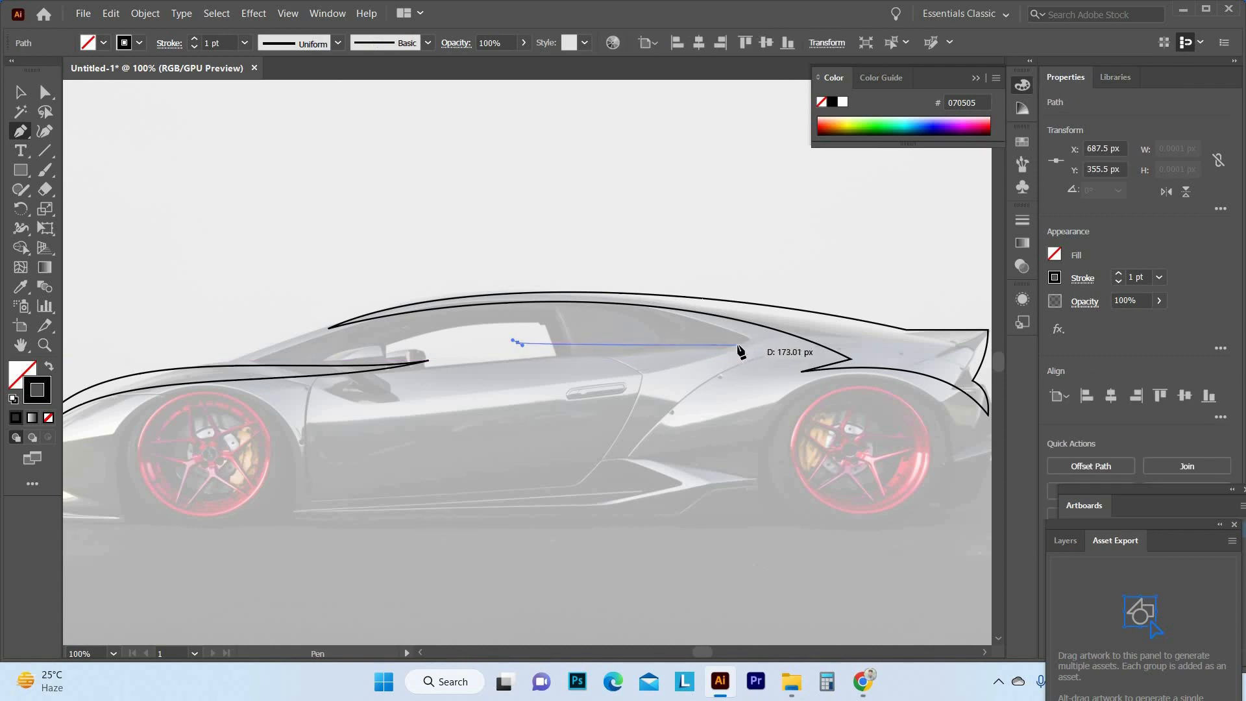
drag(738, 348, 530, 349)
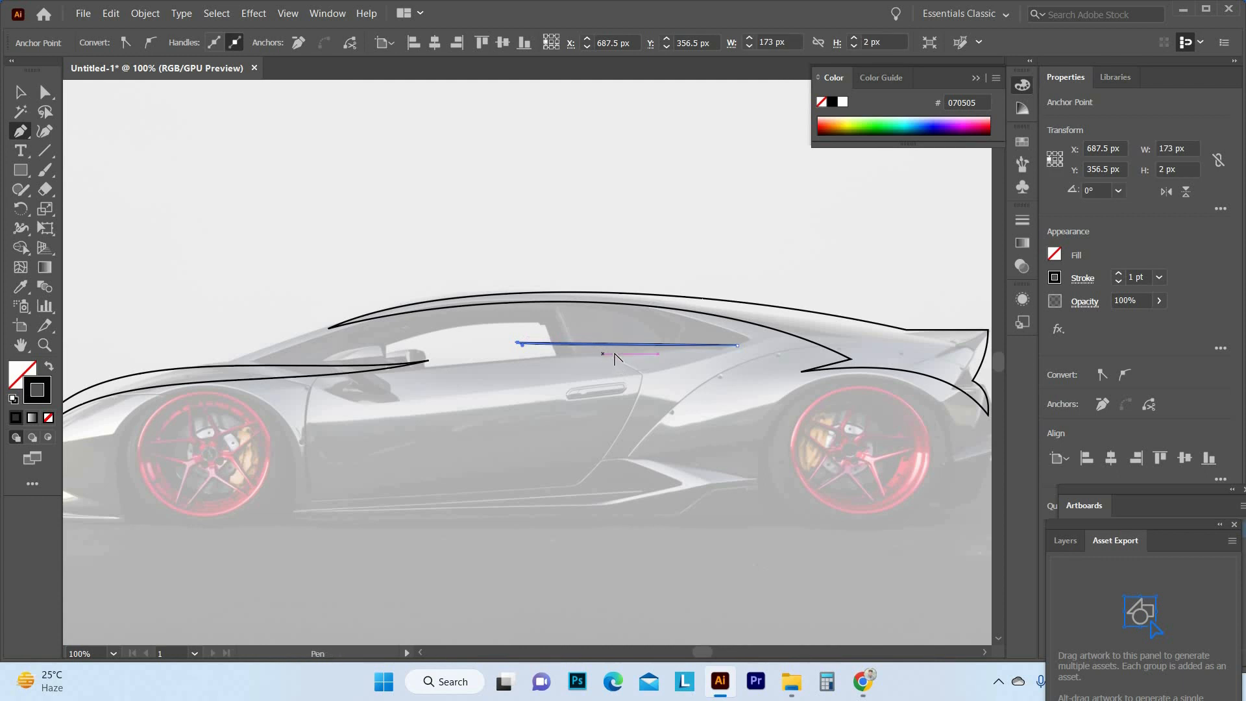
mouse_move(613, 341)
mouse_down()
mouse_move(619, 316)
mouse_move(627, 345)
mouse_move(632, 329)
mouse_move(621, 308)
mouse_move(623, 340)
mouse_move(641, 355)
mouse_move(638, 328)
mouse_move(756, 337)
mouse_up()
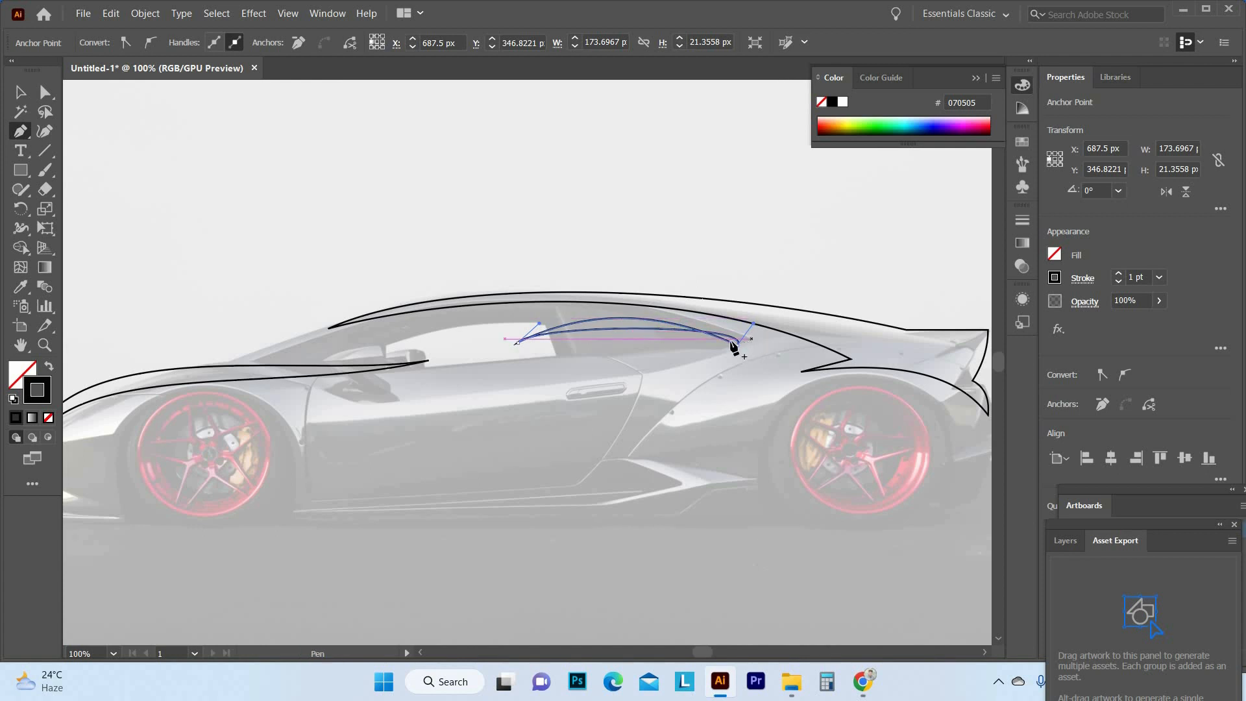
Step: Undo the last lower-edge change, close the window path again and bend its lower segment into a flatter arc below the upper one
key(ctrl+z)
click(736, 344)
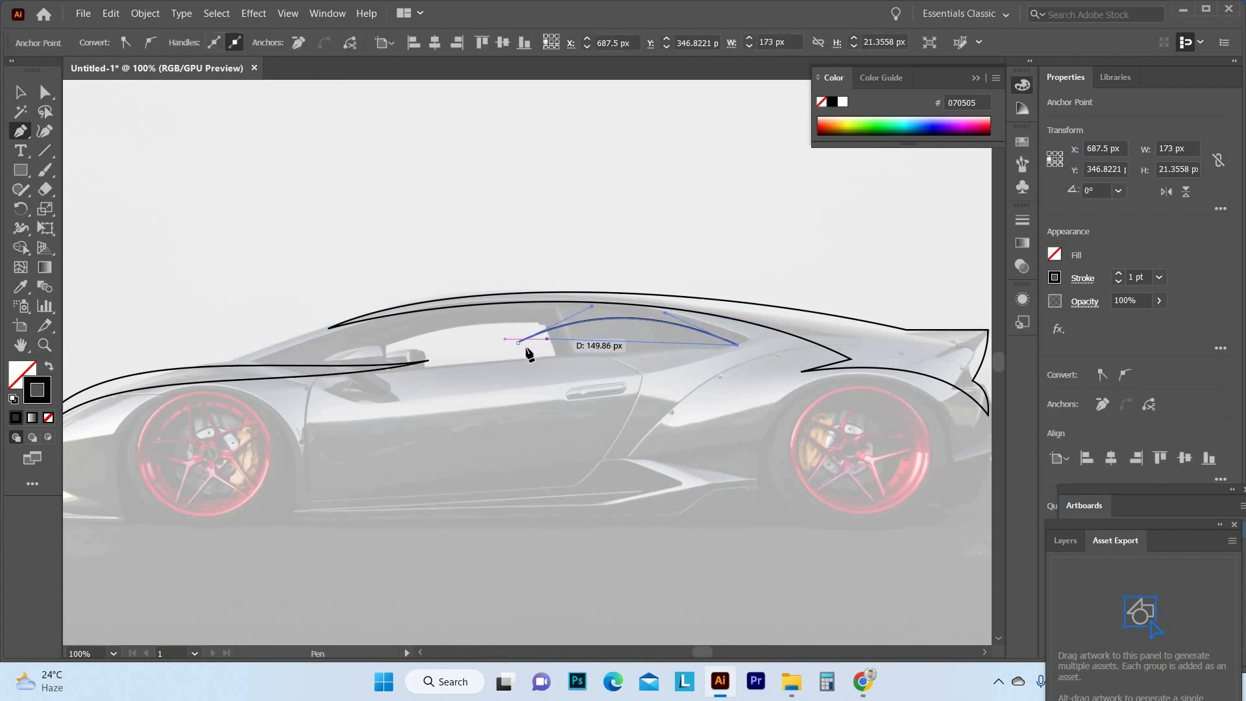
click(518, 342)
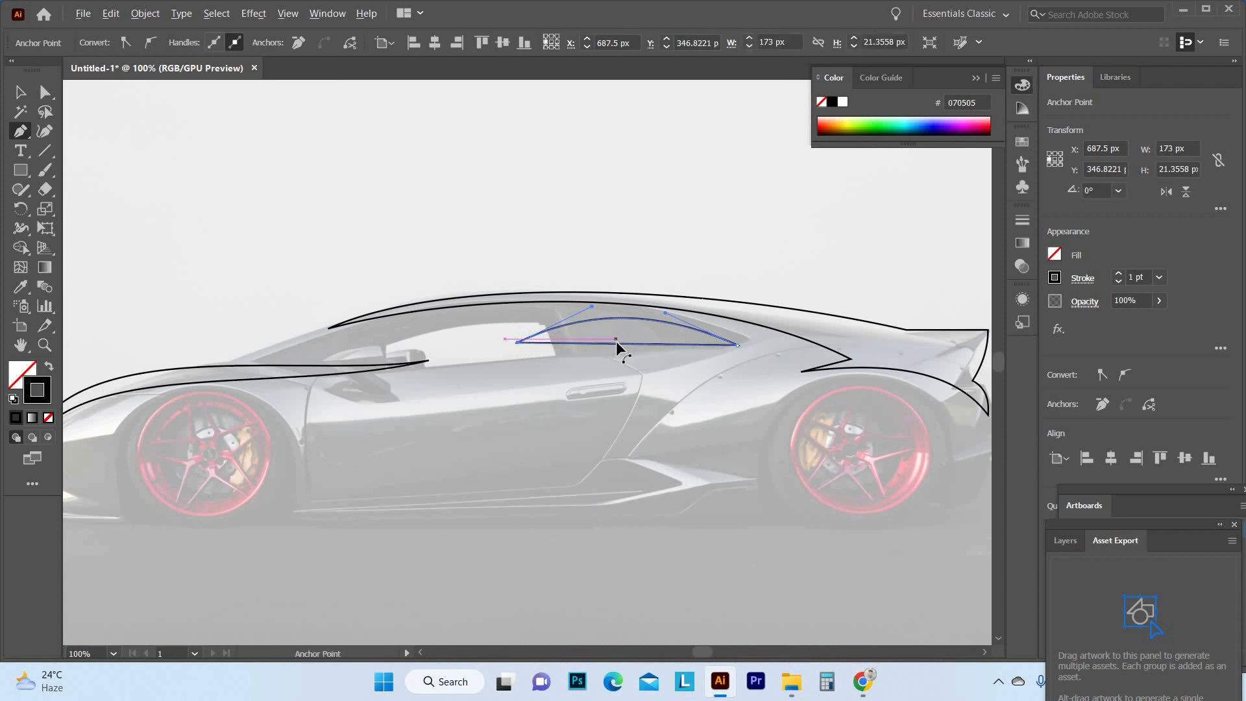
drag(620, 332, 621, 328)
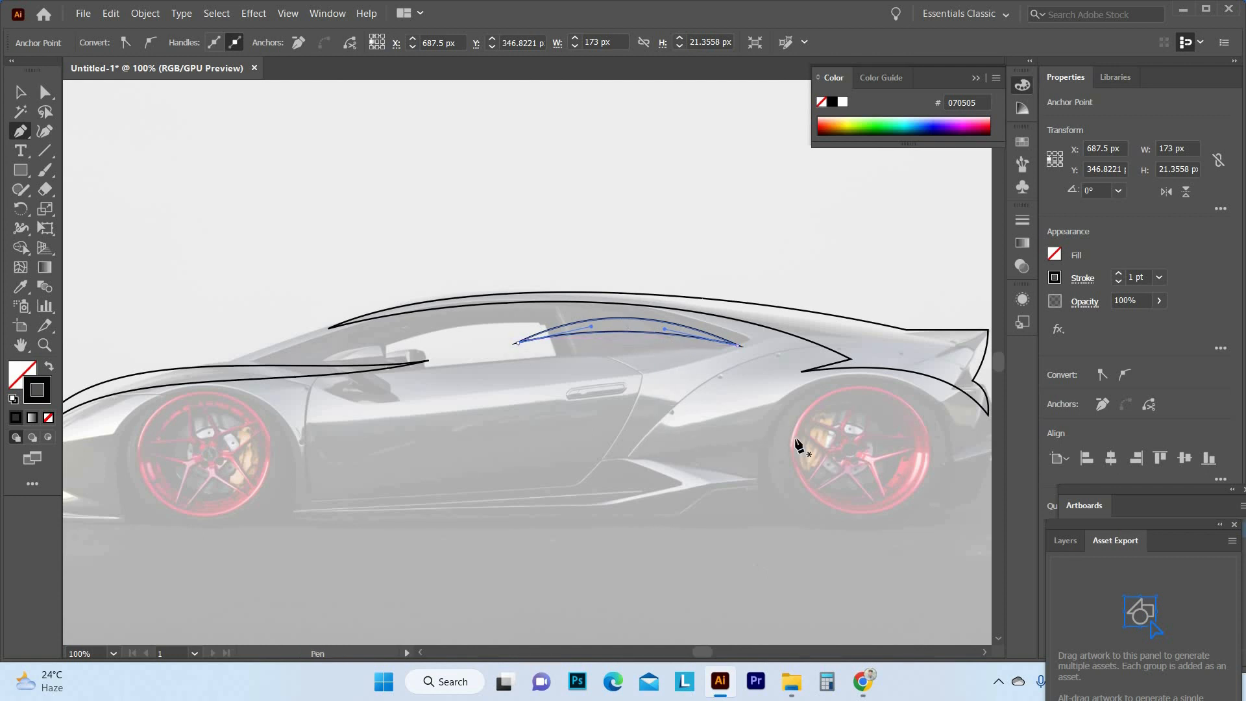
drag(555, 424, 359, 406)
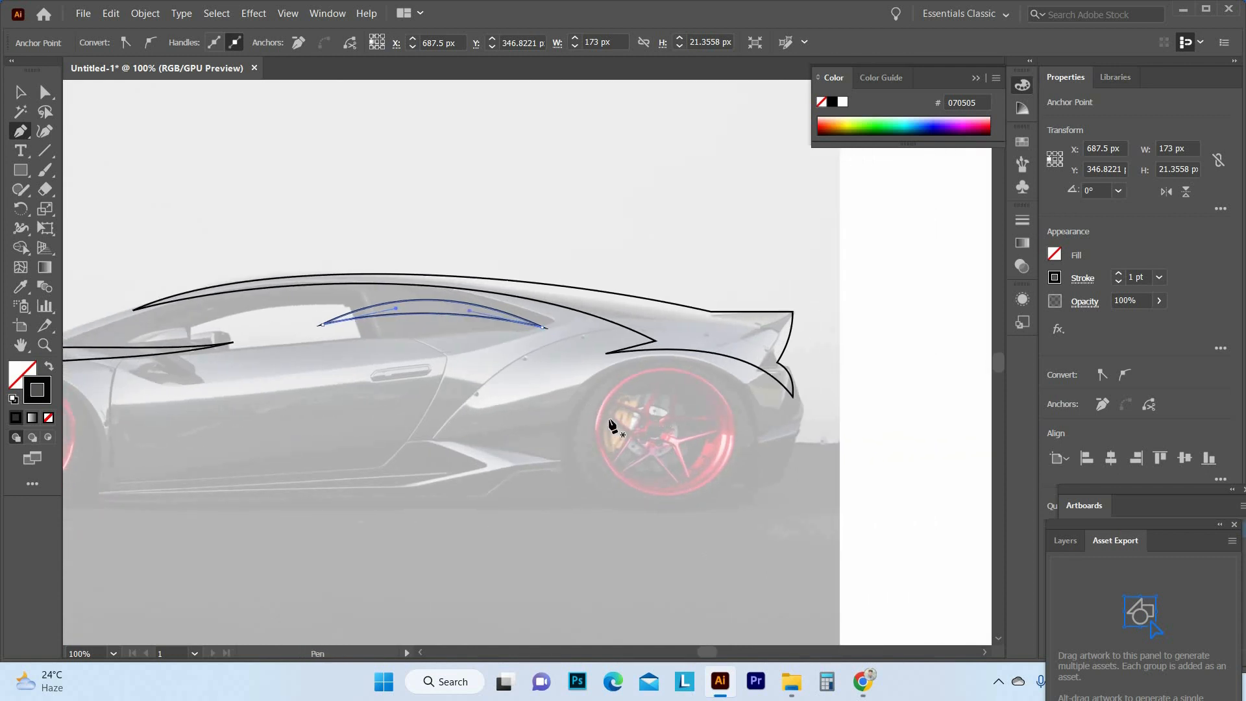
ctrl+click(660, 417)
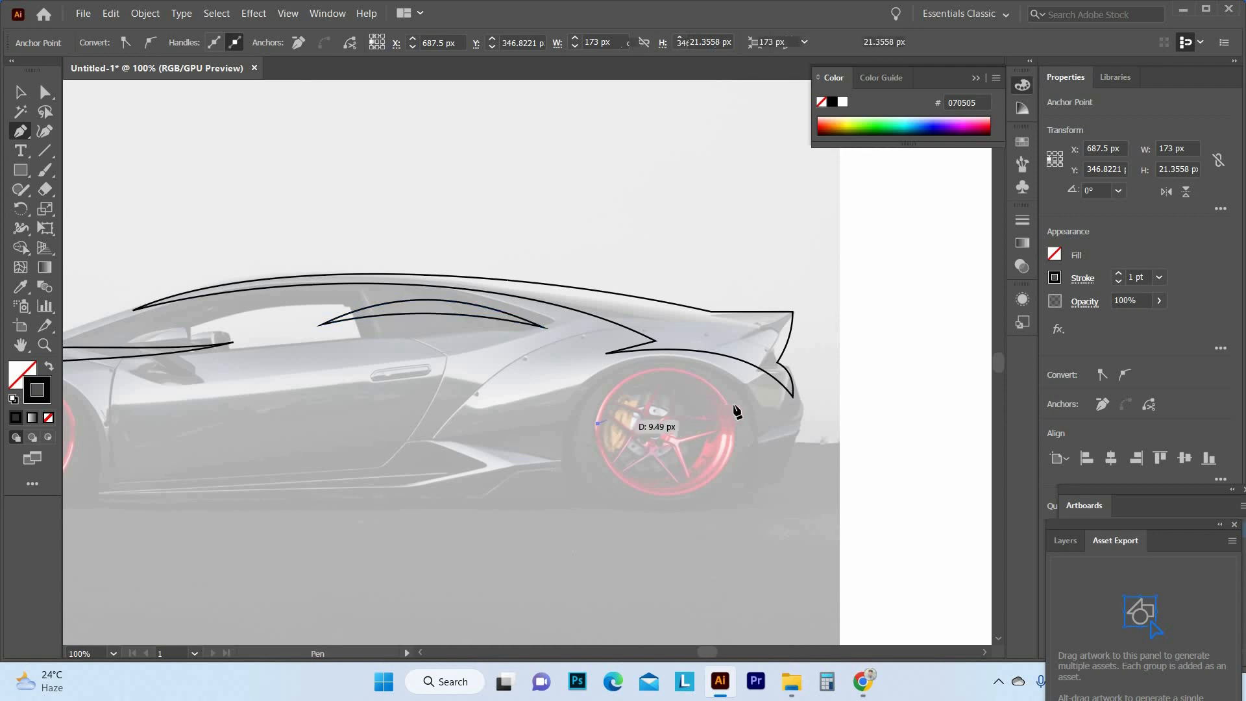
click(597, 424)
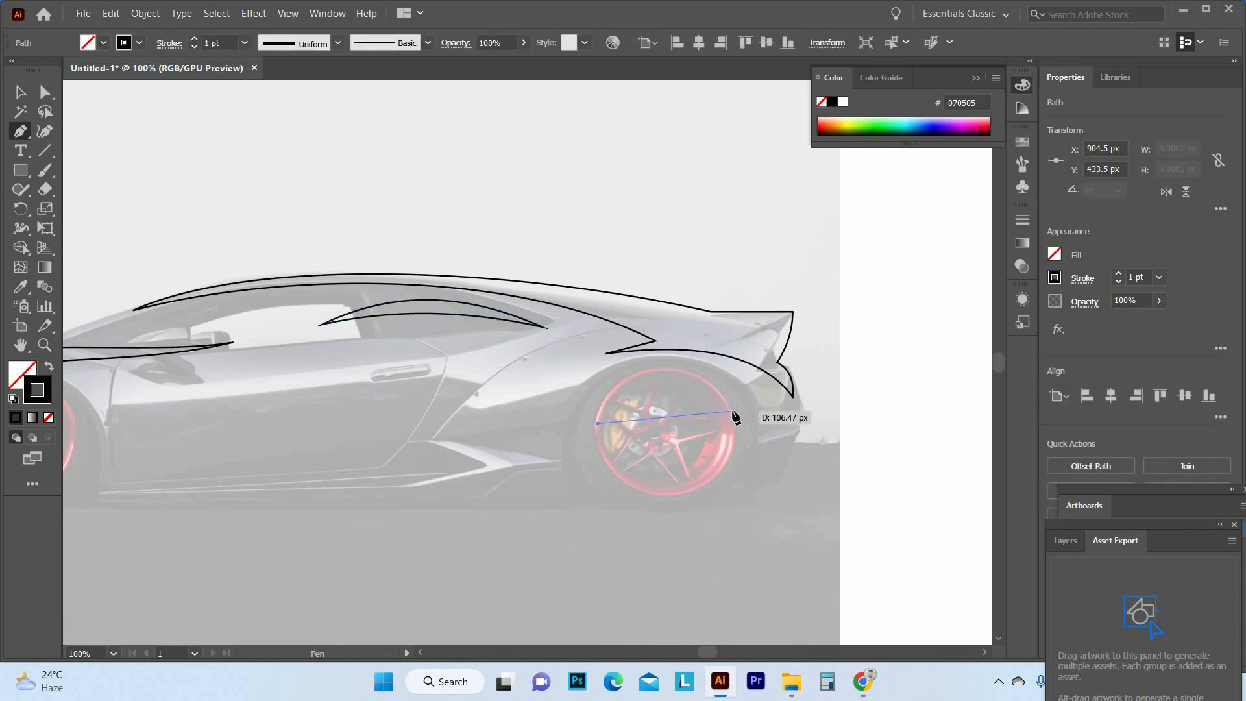
ctrl+click(582, 408)
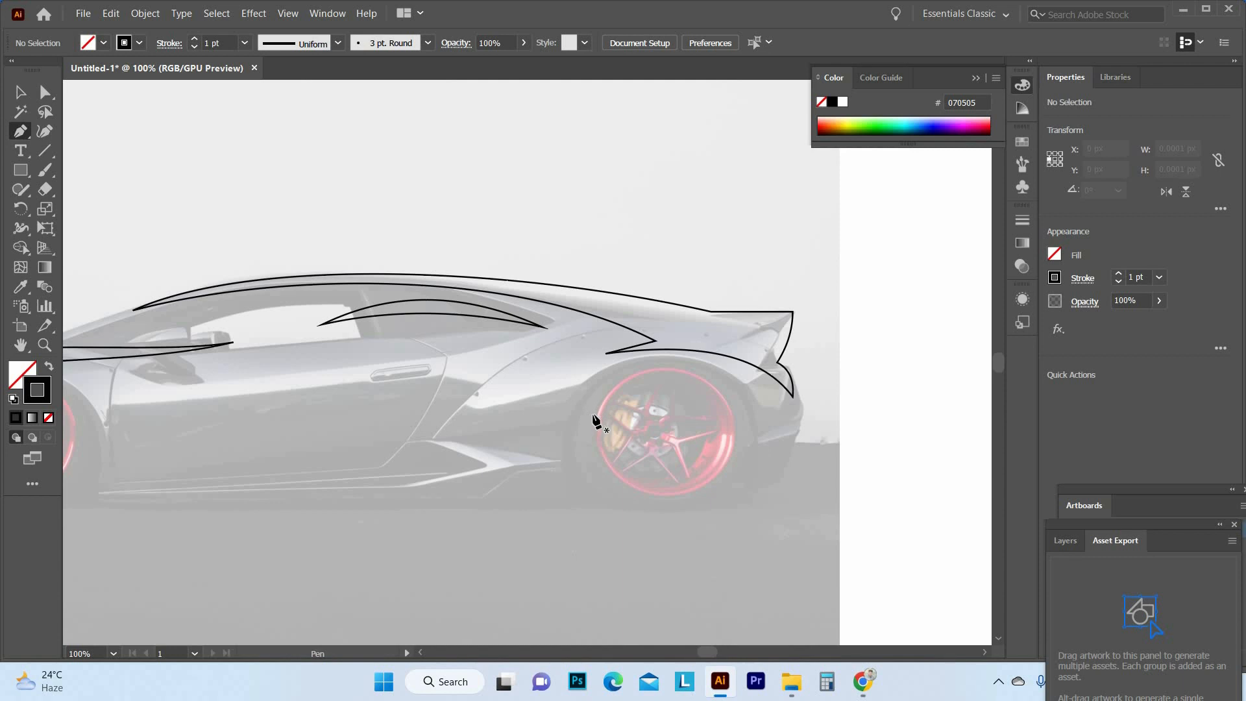
key(ctrl+z)
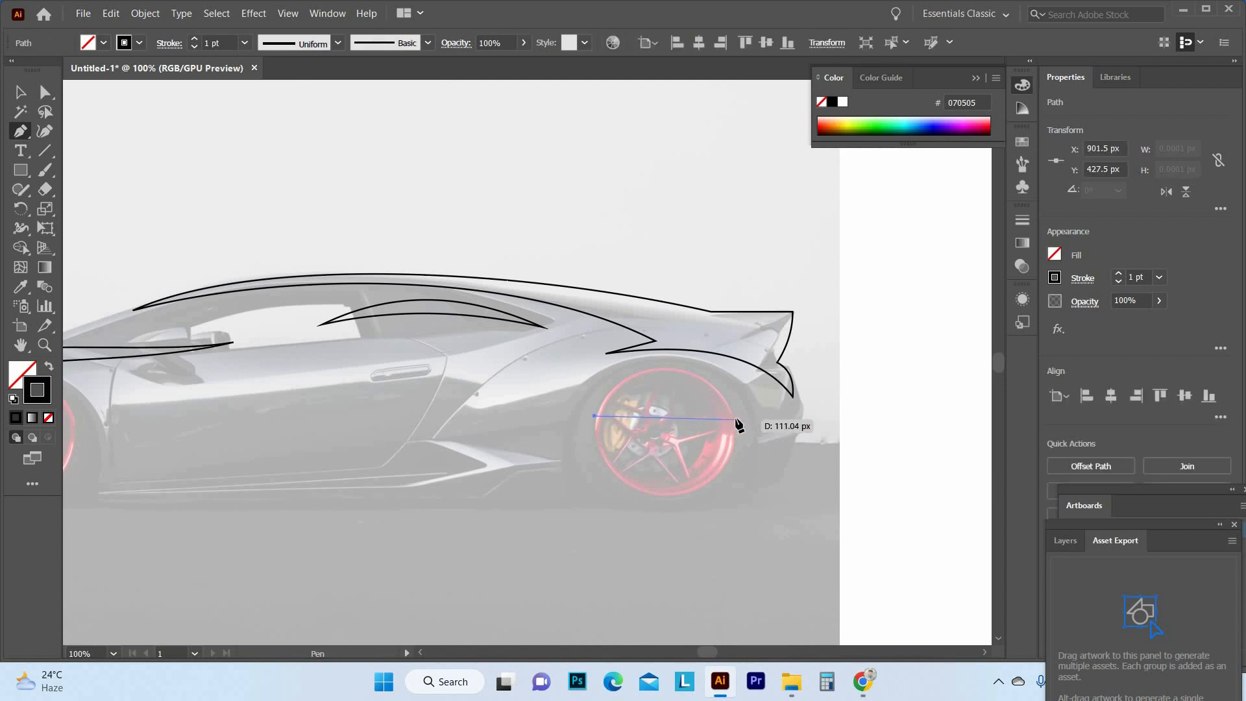
Step: Draw a closed path about 112 px wide across the rear wheel and bend both segments upward into a crescent along the top of the rim
click(736, 419)
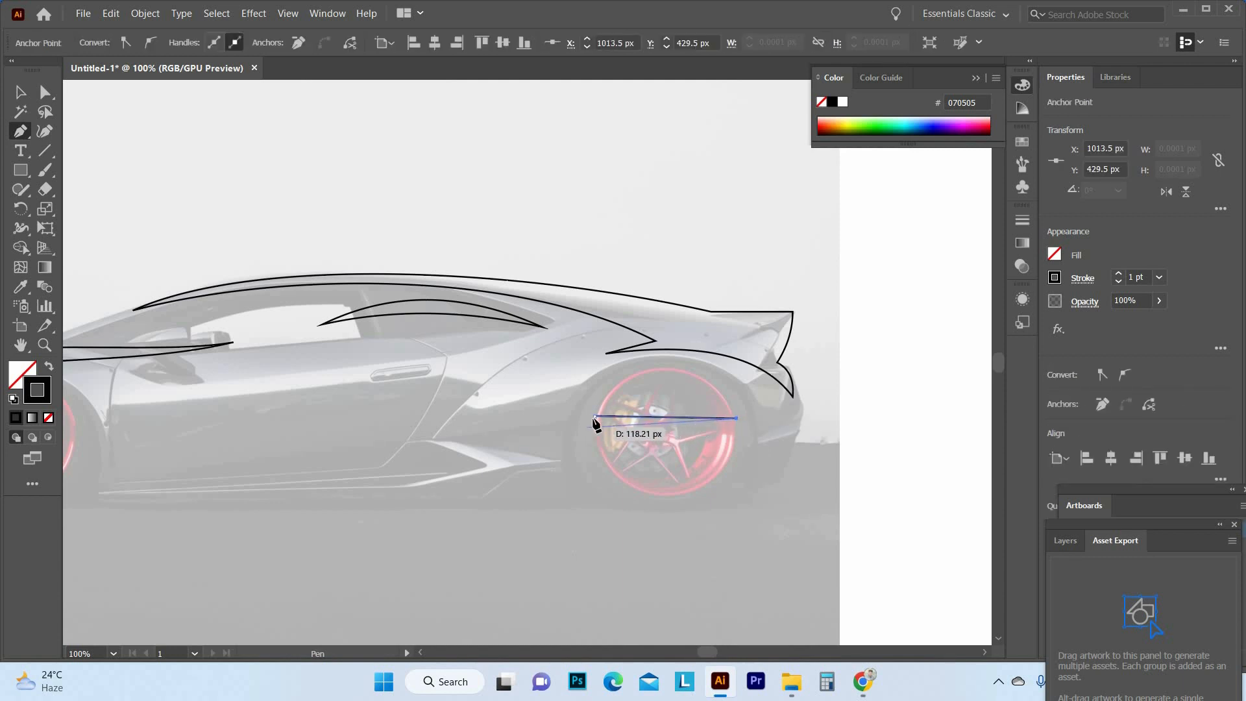
click(594, 414)
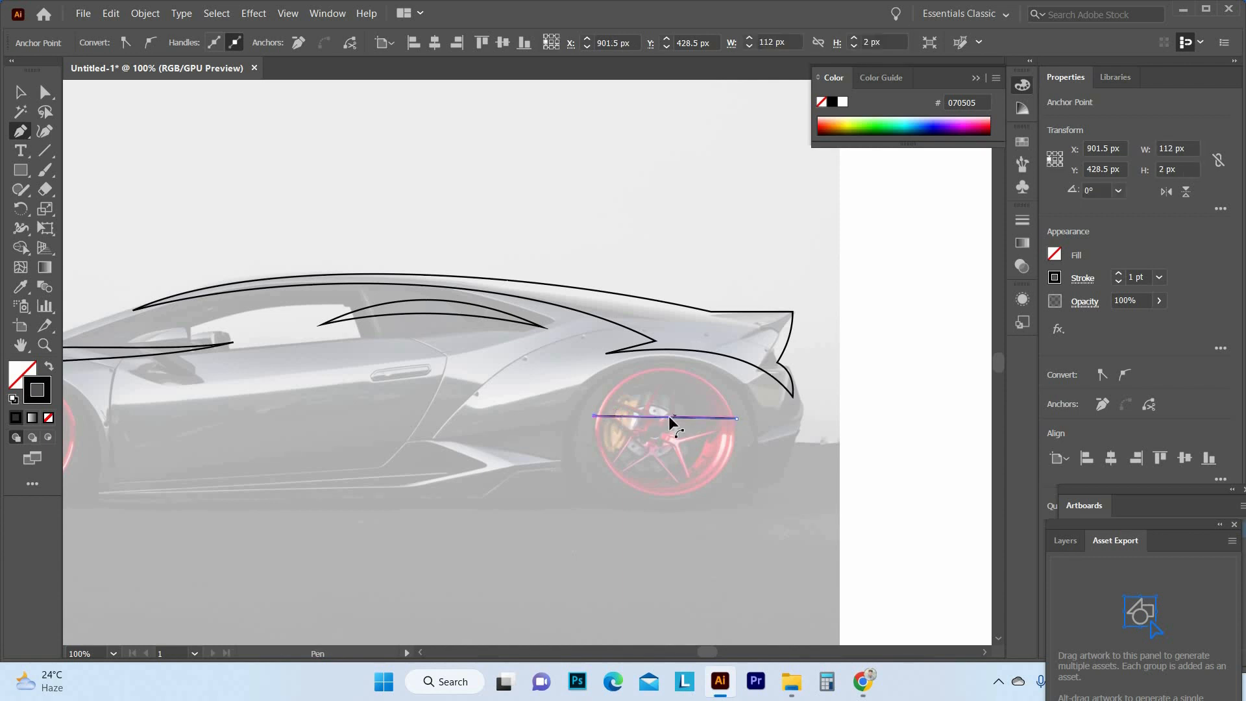
drag(665, 407, 667, 368)
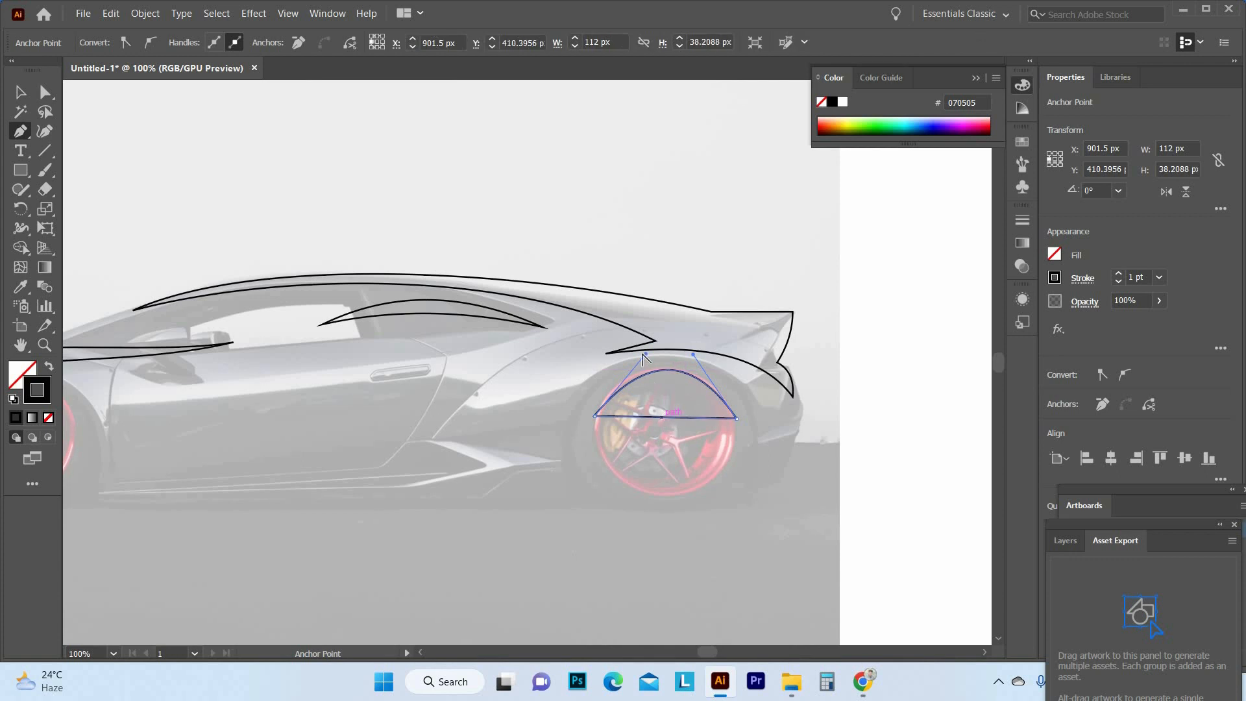
drag(636, 355, 633, 357)
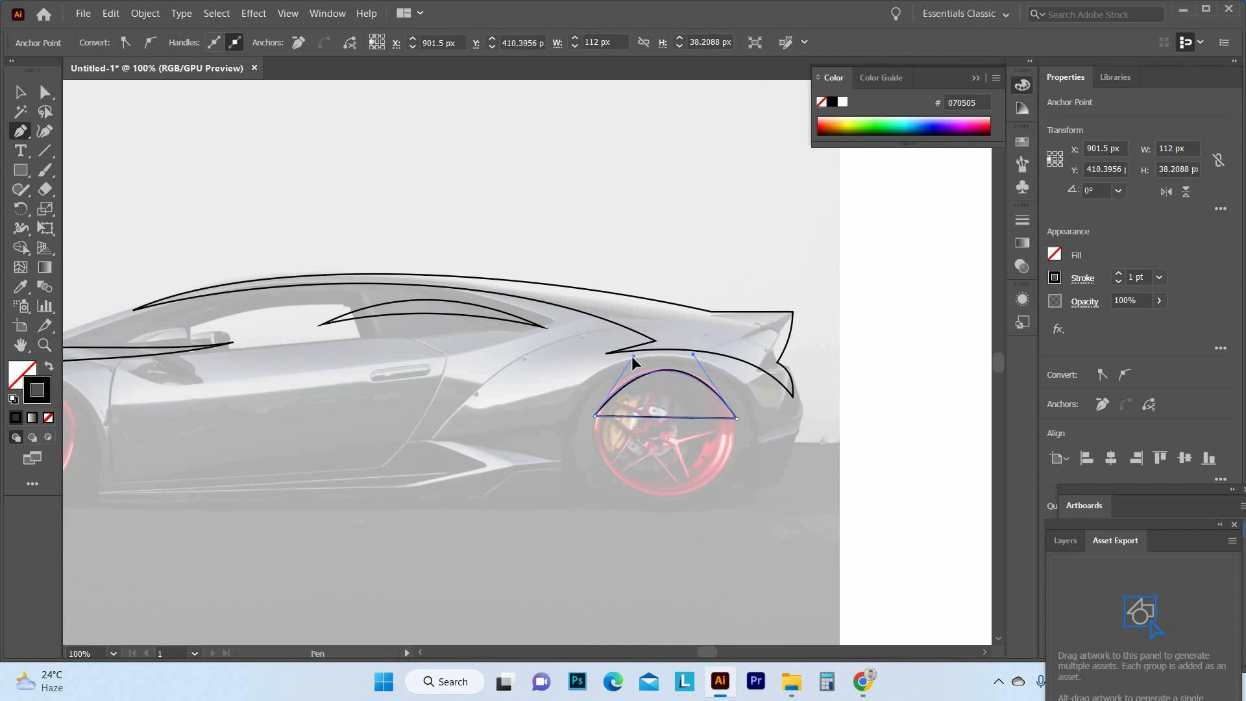
ctrl+click(694, 351)
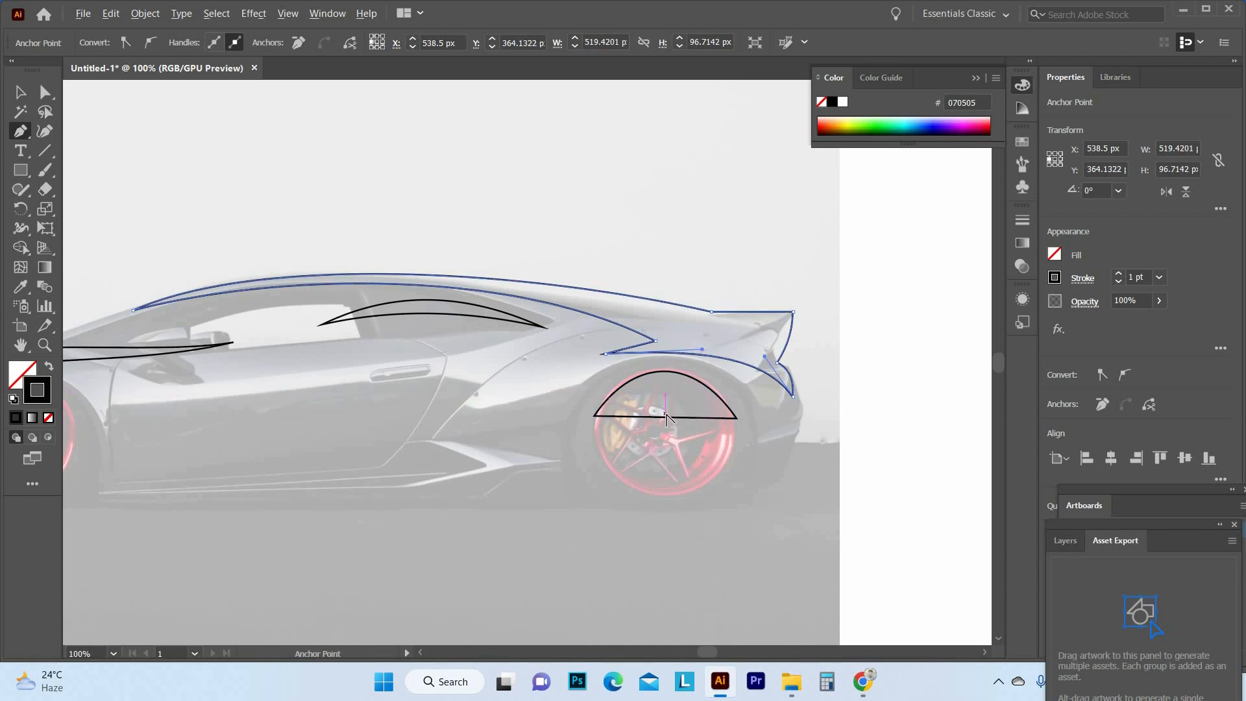
drag(666, 414, 667, 383)
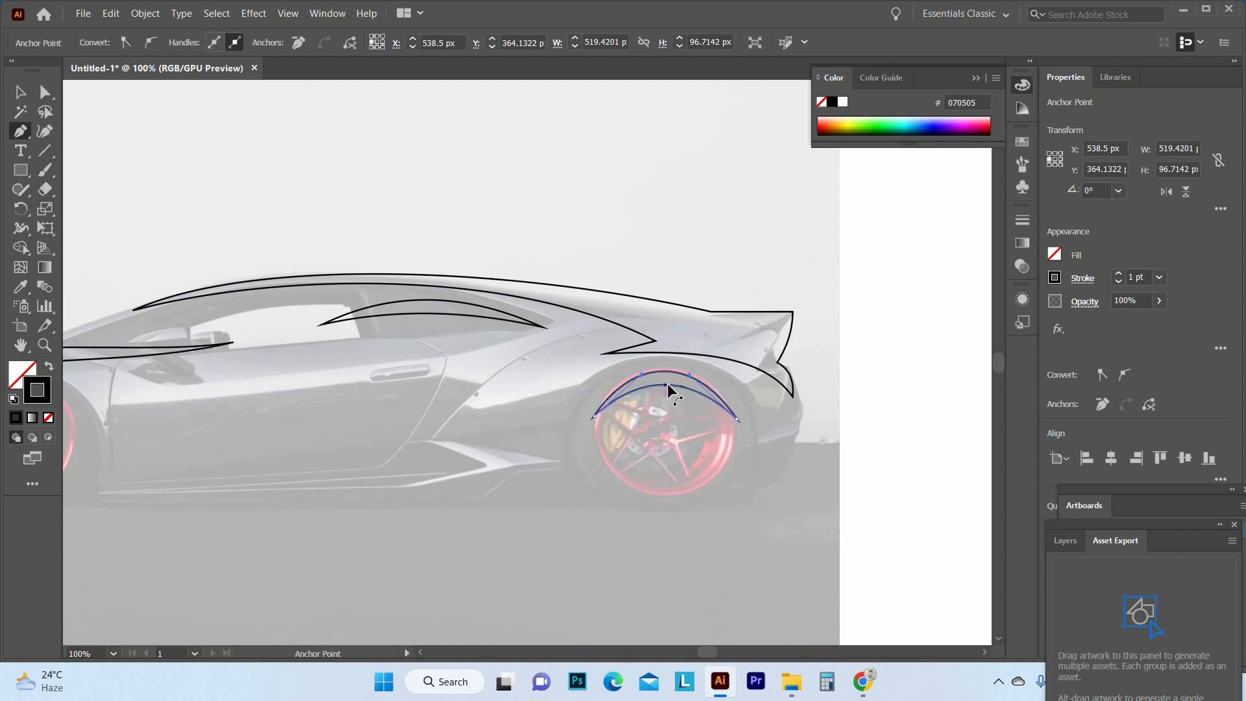
key(space)
drag(702, 448, 763, 445)
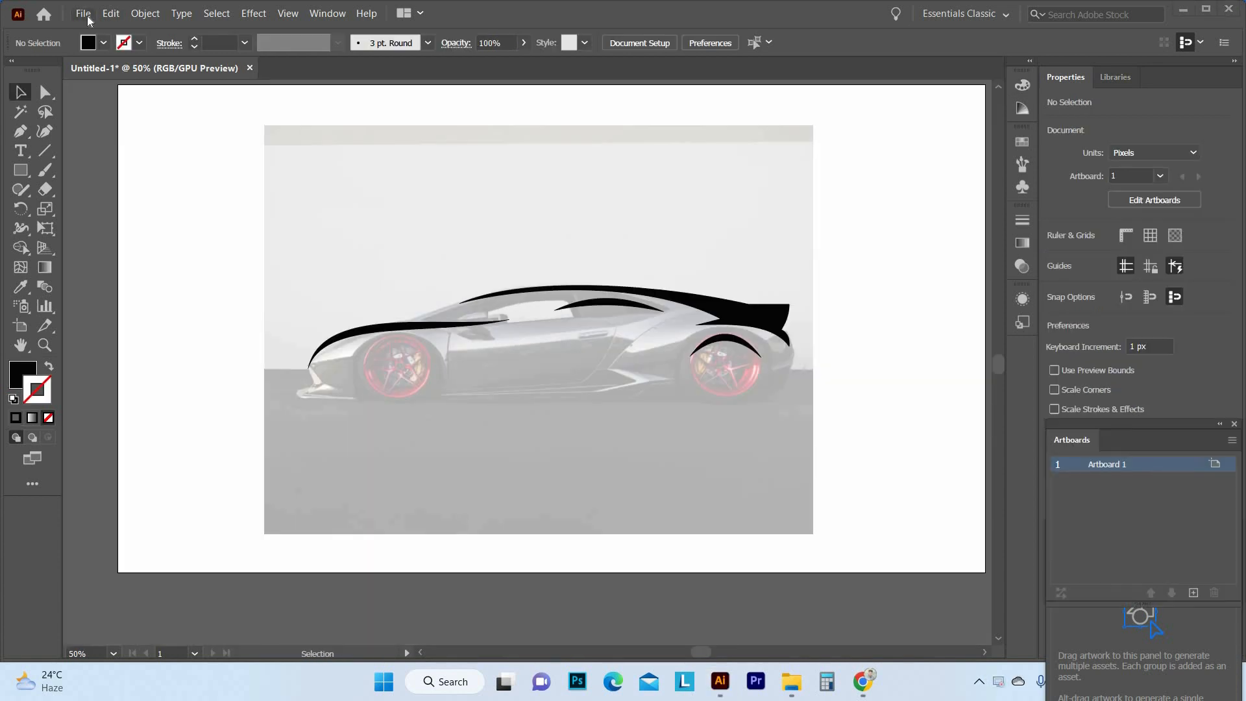
Step: Unlock the faded car photo and delete it from the artboard, keeping only the traced black shapes
click(84, 14)
click(143, 14)
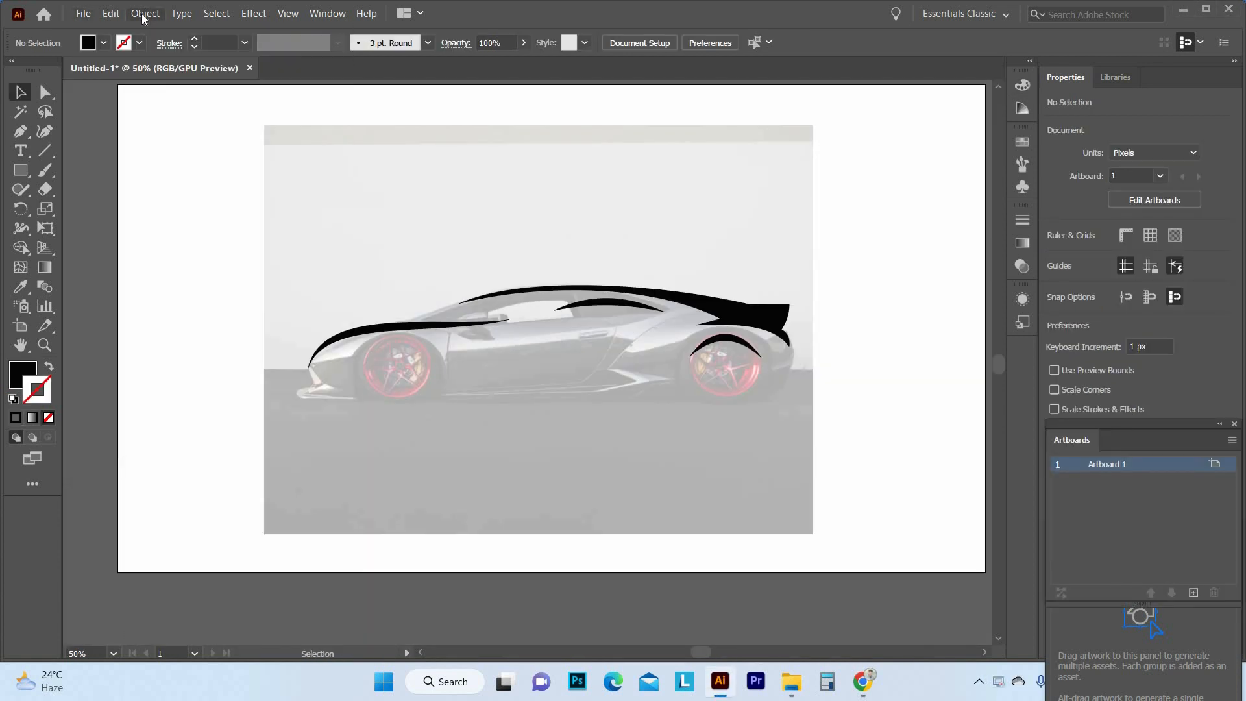
click(143, 14)
click(170, 147)
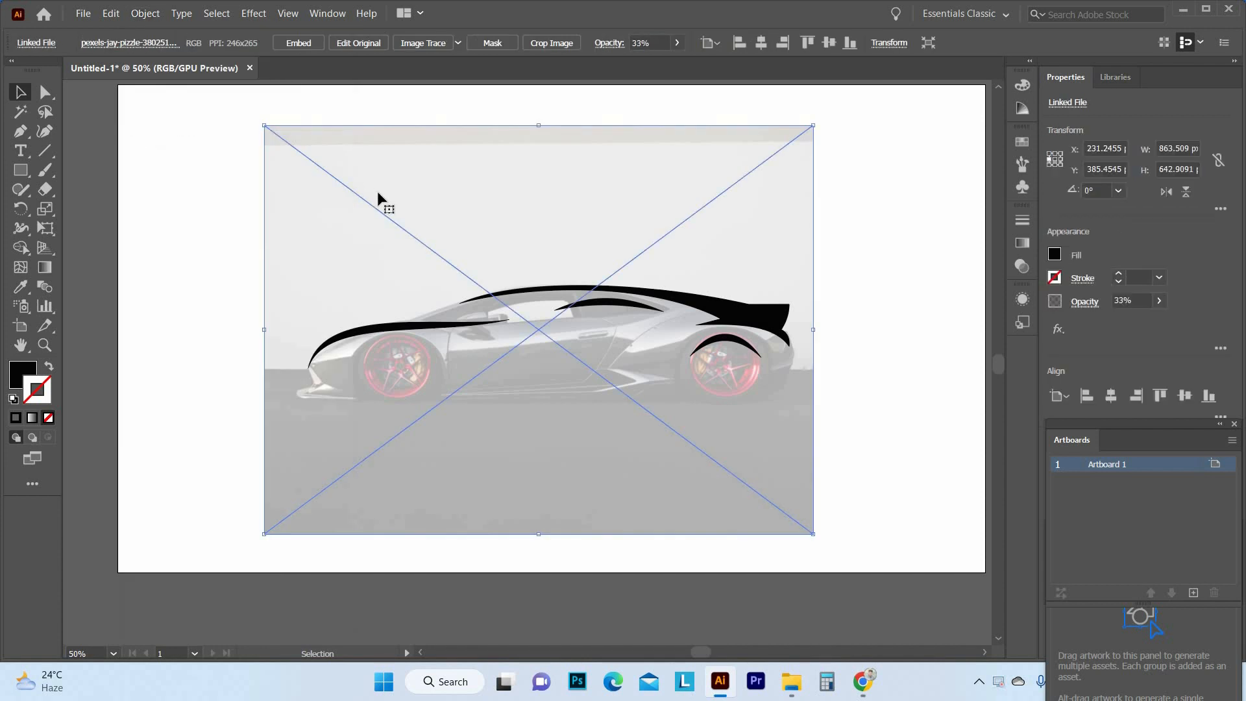
key(Delete)
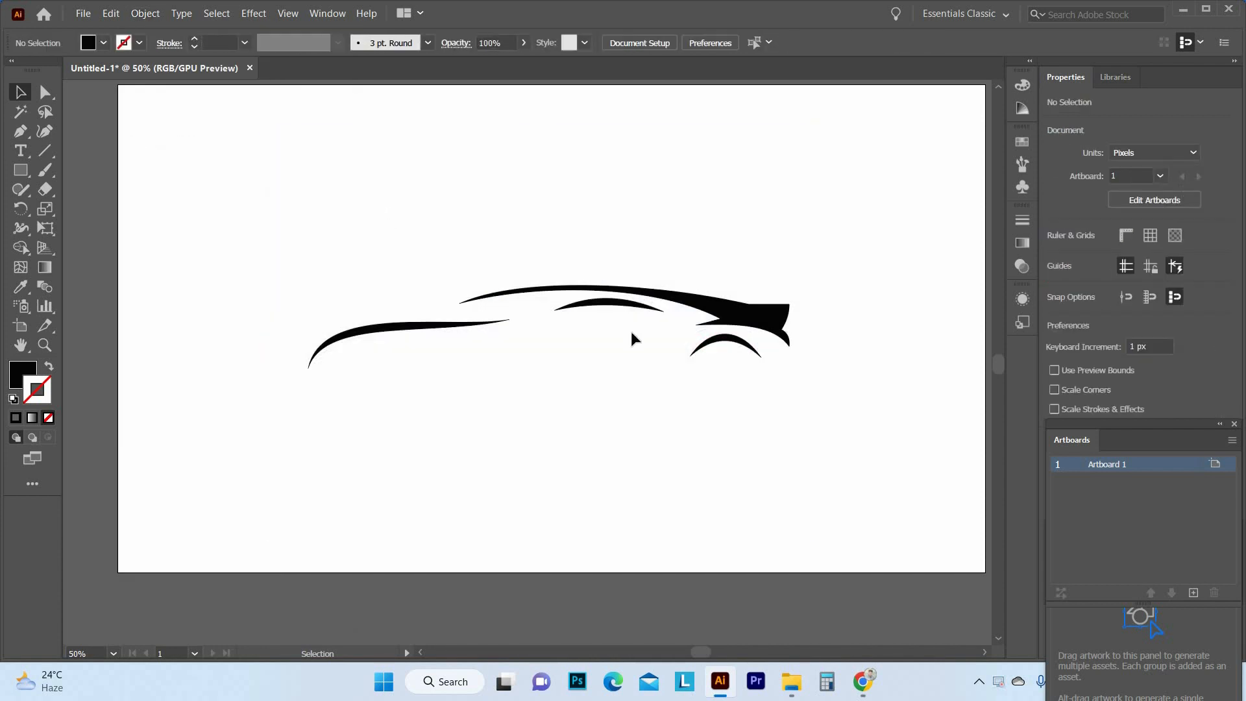
Step: Scale all the traced car shapes down together to about 500 px wide
drag(271, 284, 818, 452)
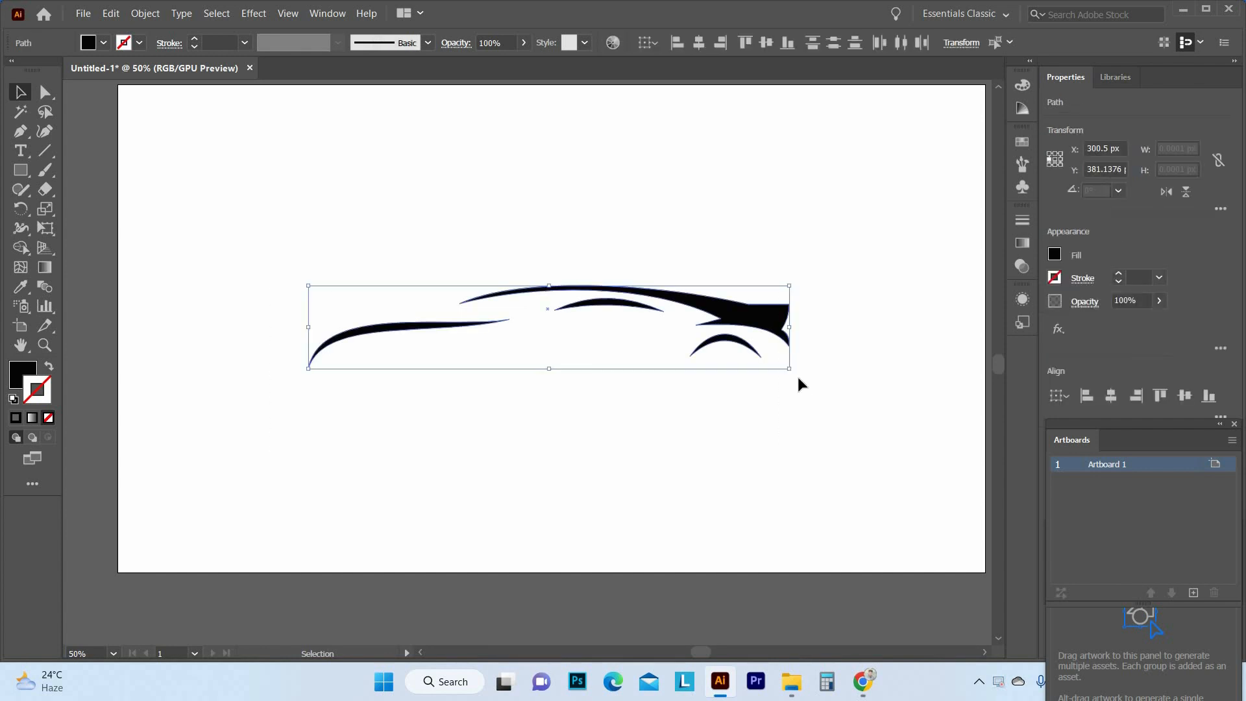
drag(711, 336, 791, 368)
drag(718, 351, 626, 341)
click(508, 314)
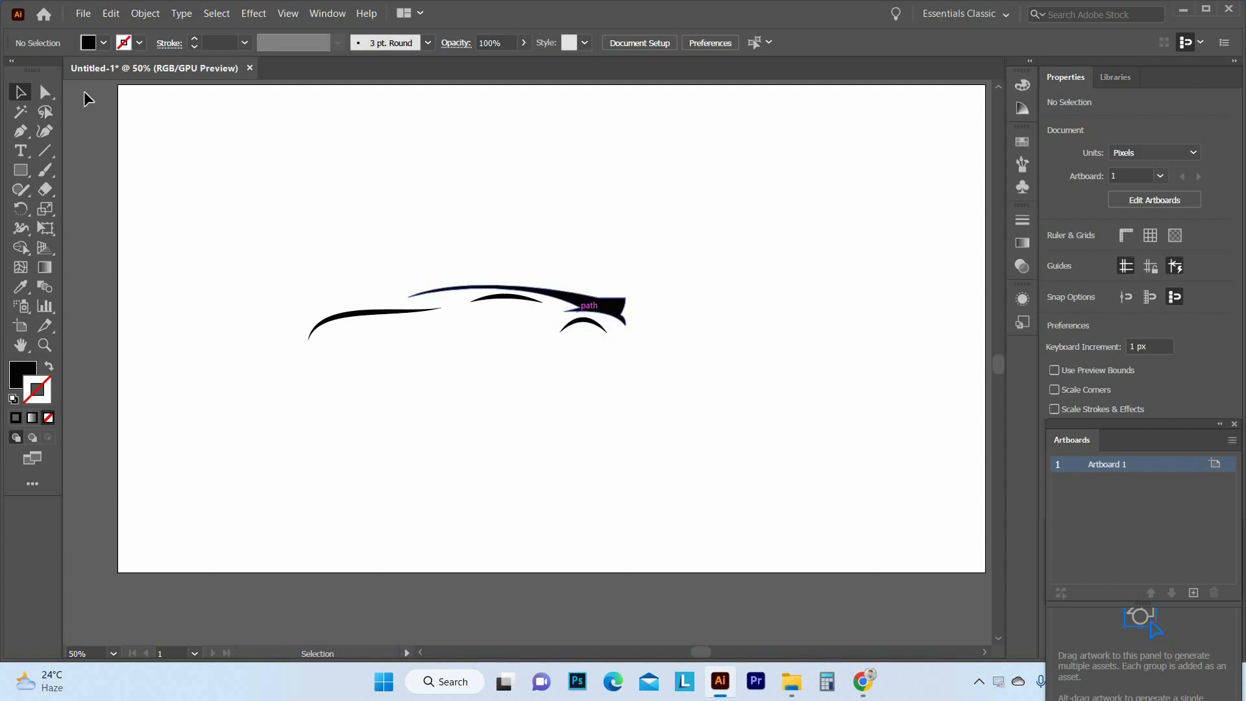
Step: Group all the car silhouette shapes and move the group up into the upper part of the artboard
drag(302, 269, 500, 313)
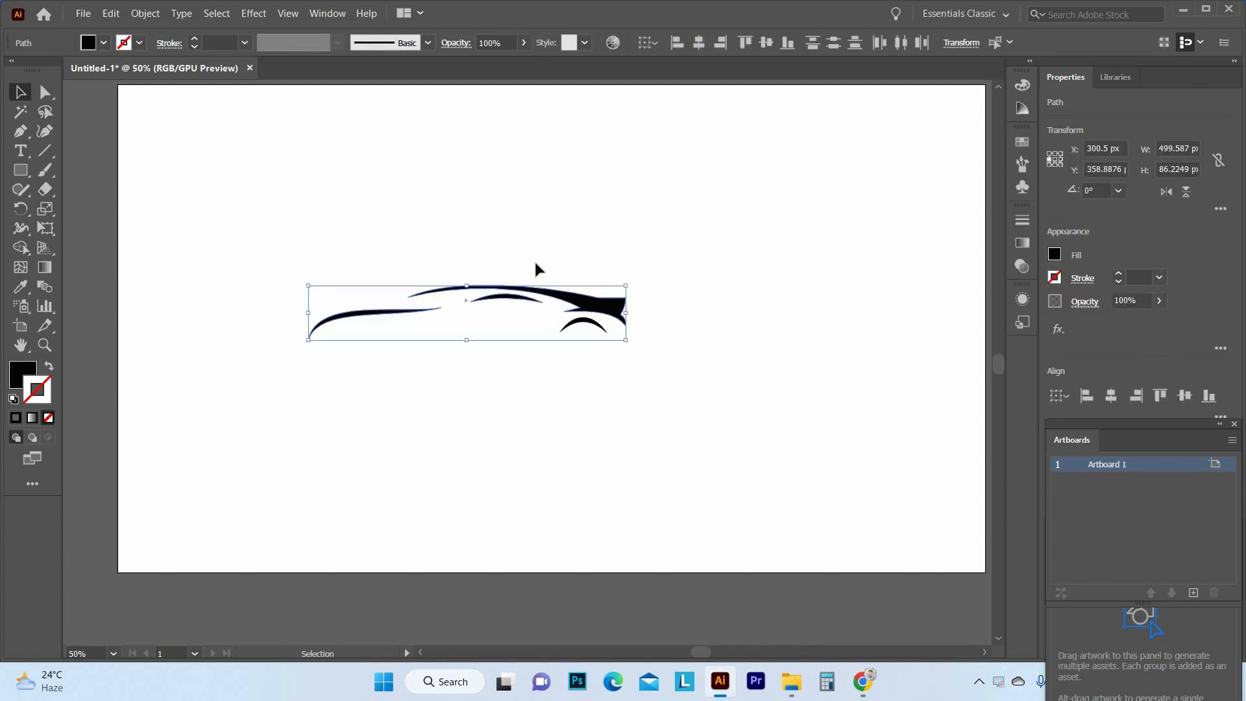
click(539, 290)
drag(298, 279, 627, 374)
right_click(559, 330)
click(601, 428)
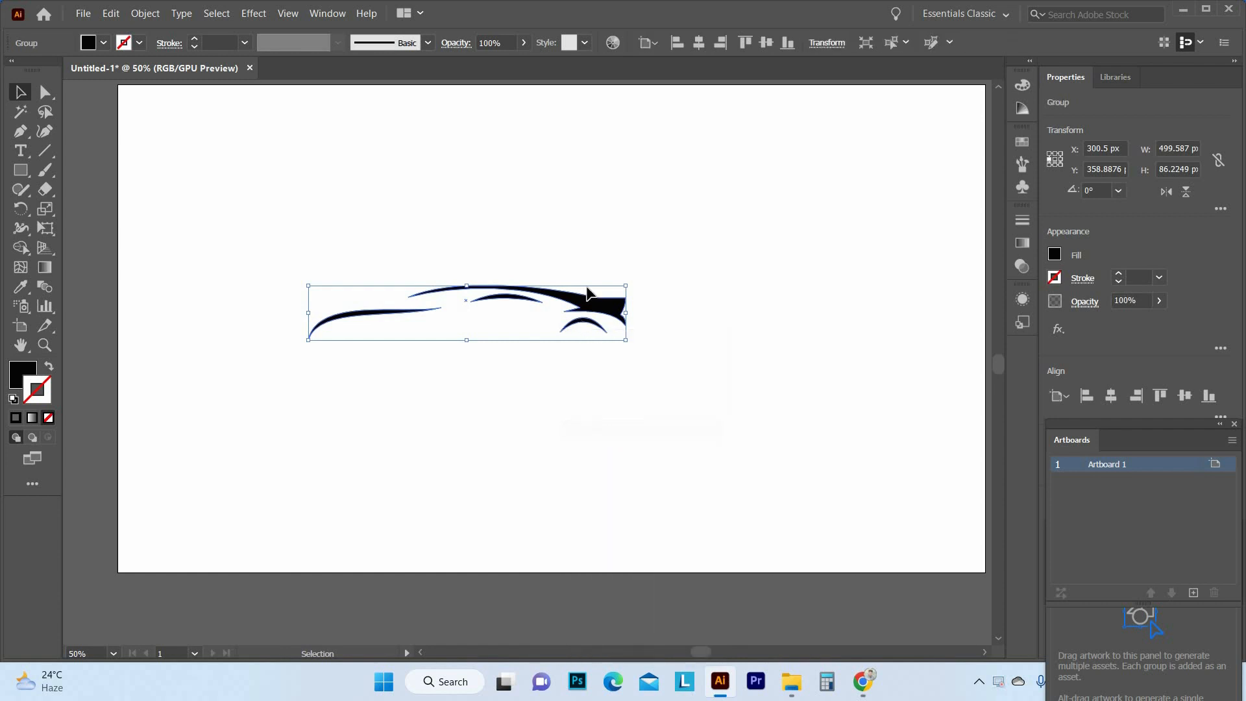
drag(587, 319, 661, 259)
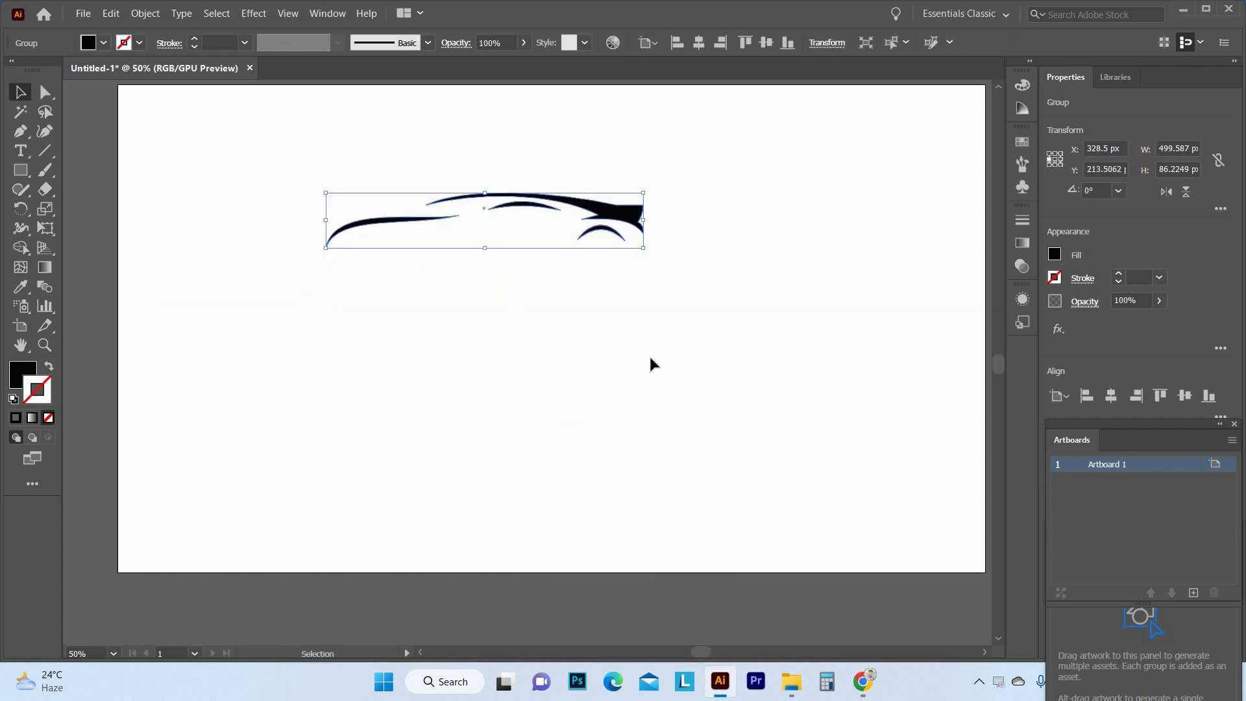
click(580, 348)
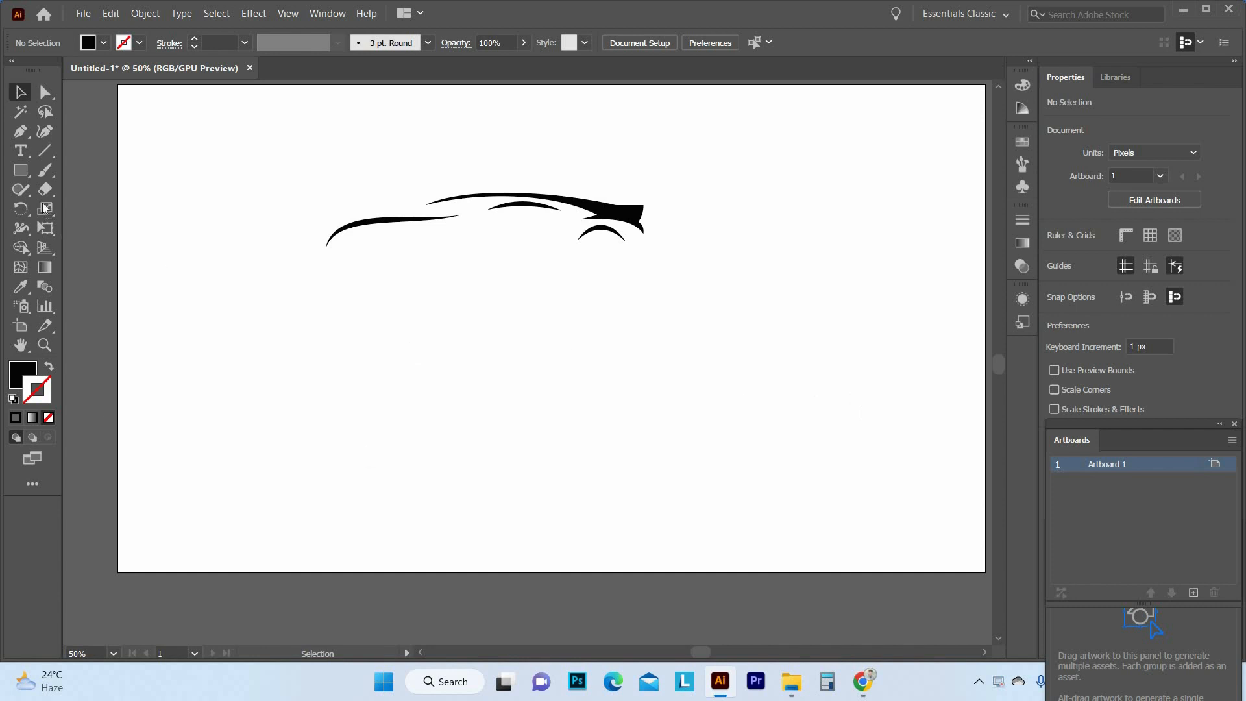
Step: Create a text frame about 906 px wide below the car, clear its placeholder text and set the font size to 48 pt
drag(267, 286, 842, 422)
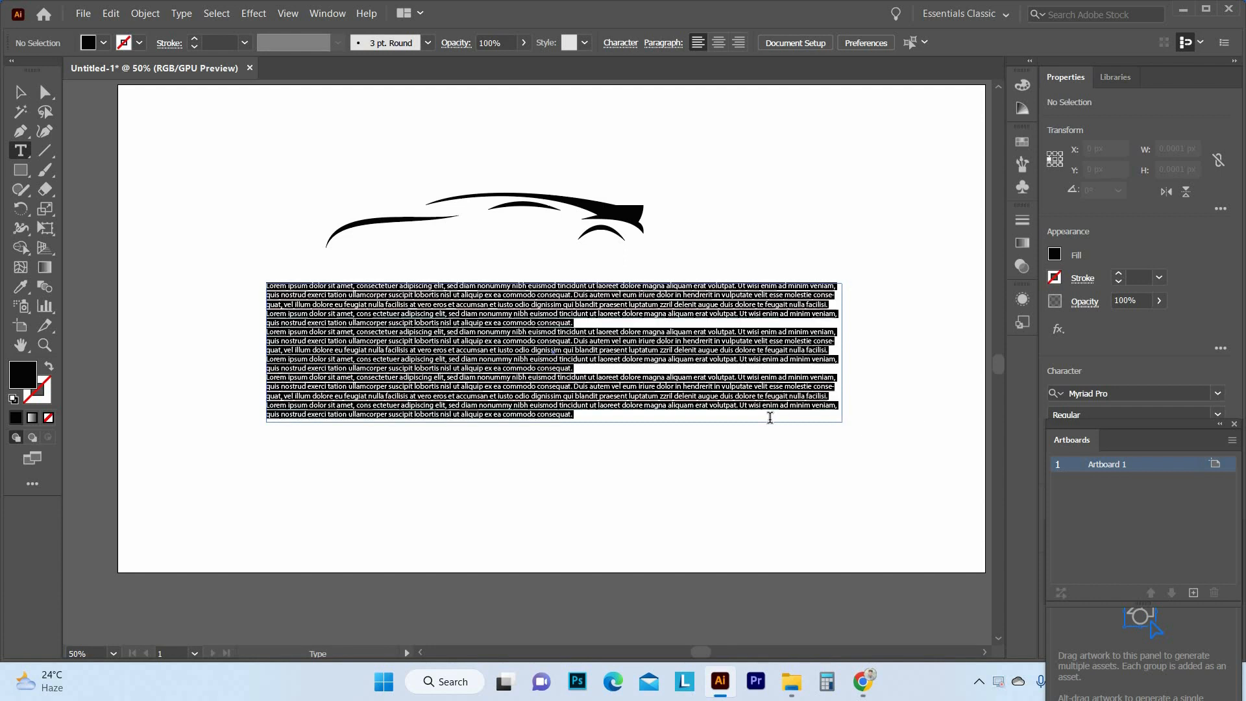
key(BackSpace)
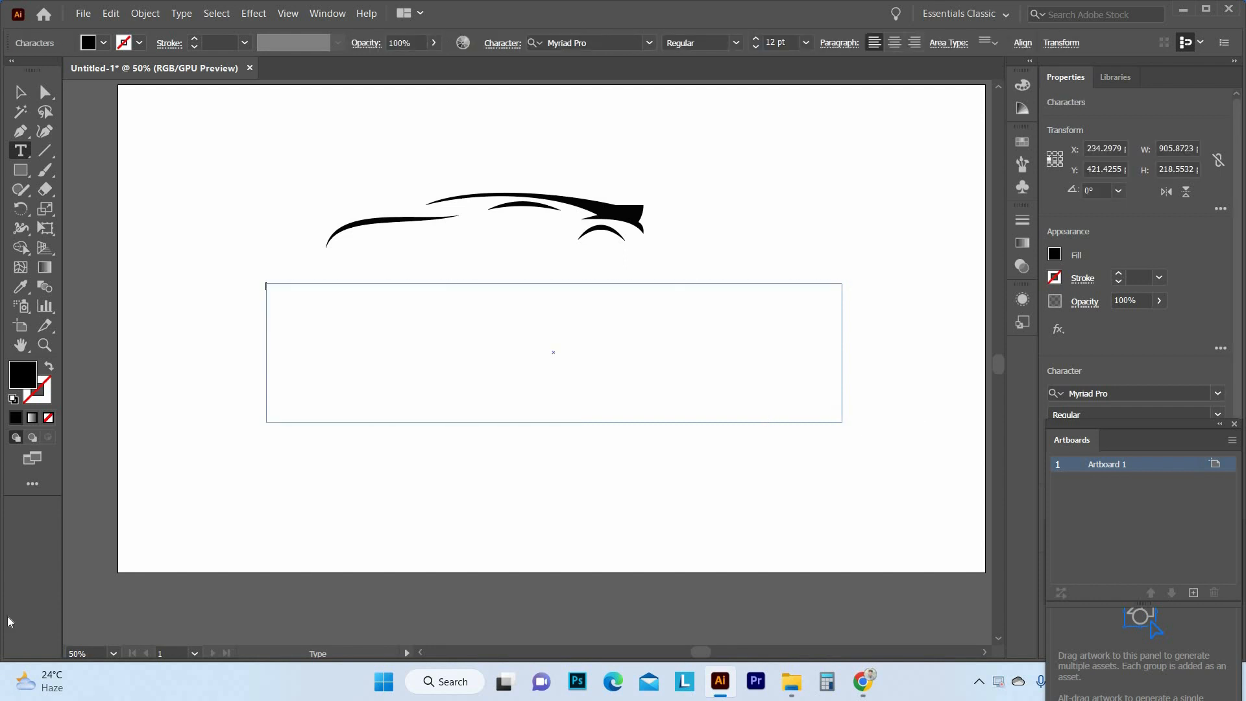
key(ctrl+t)
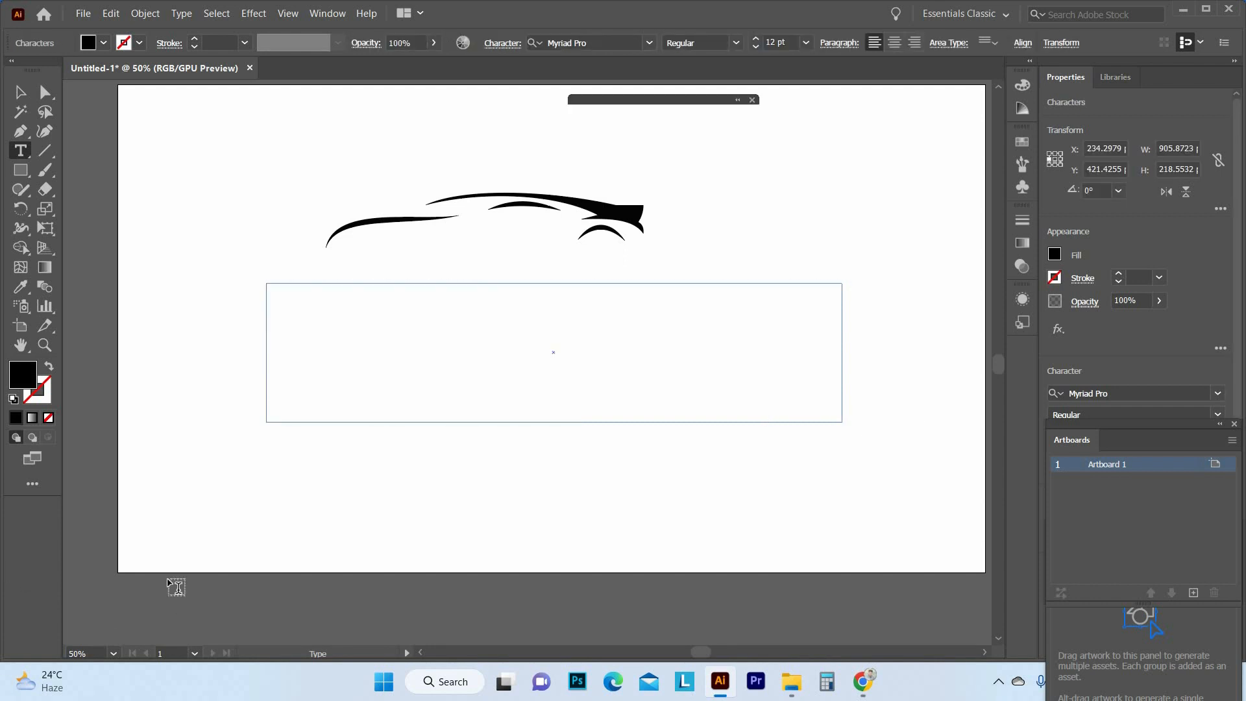
click(648, 188)
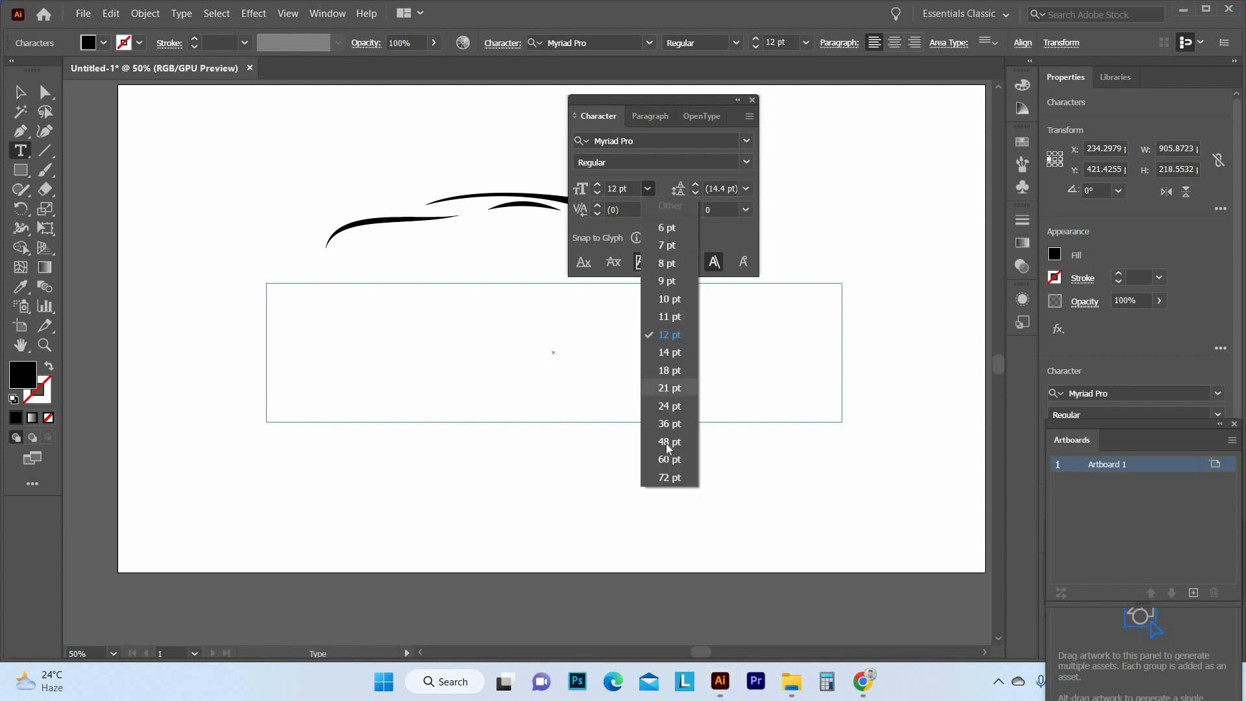
click(667, 440)
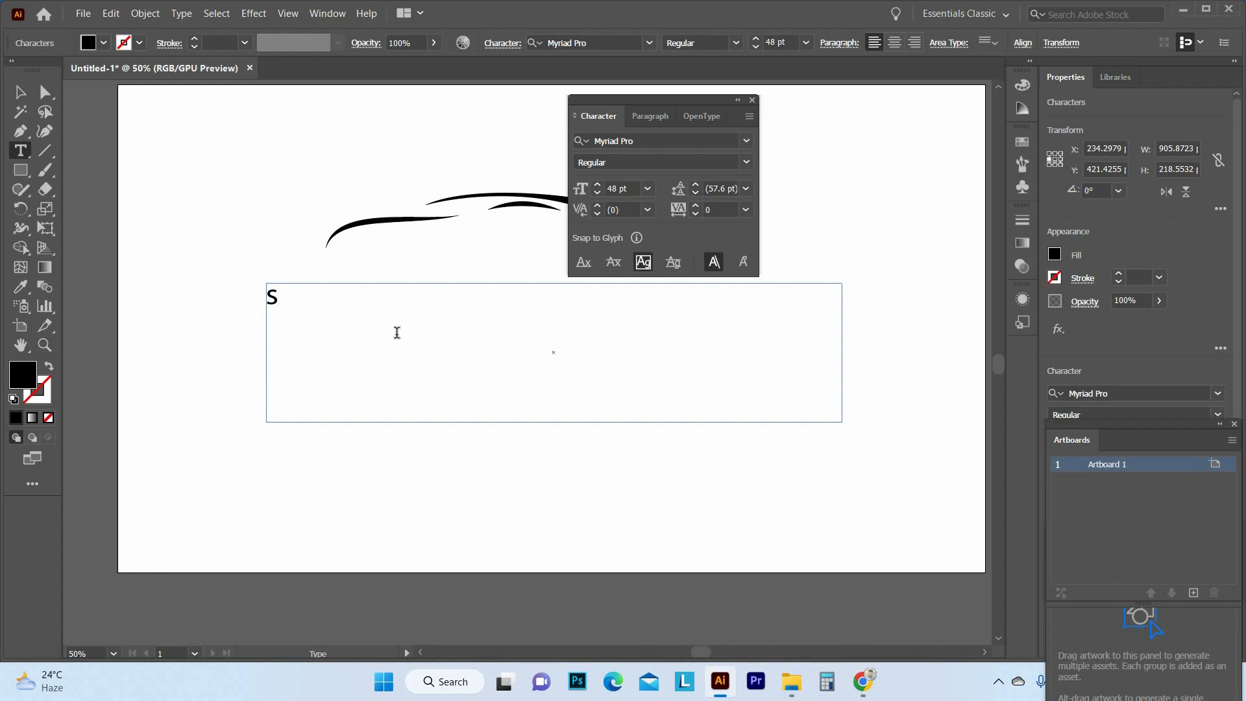
Step: Enter SK MOTORS in capitals in the text frame and place the lettering directly beneath the car silhouette
text(k)
key(BackSpace)
key(BackSpace)
text(Sk)
key(BackSpace)
text(K MOT)
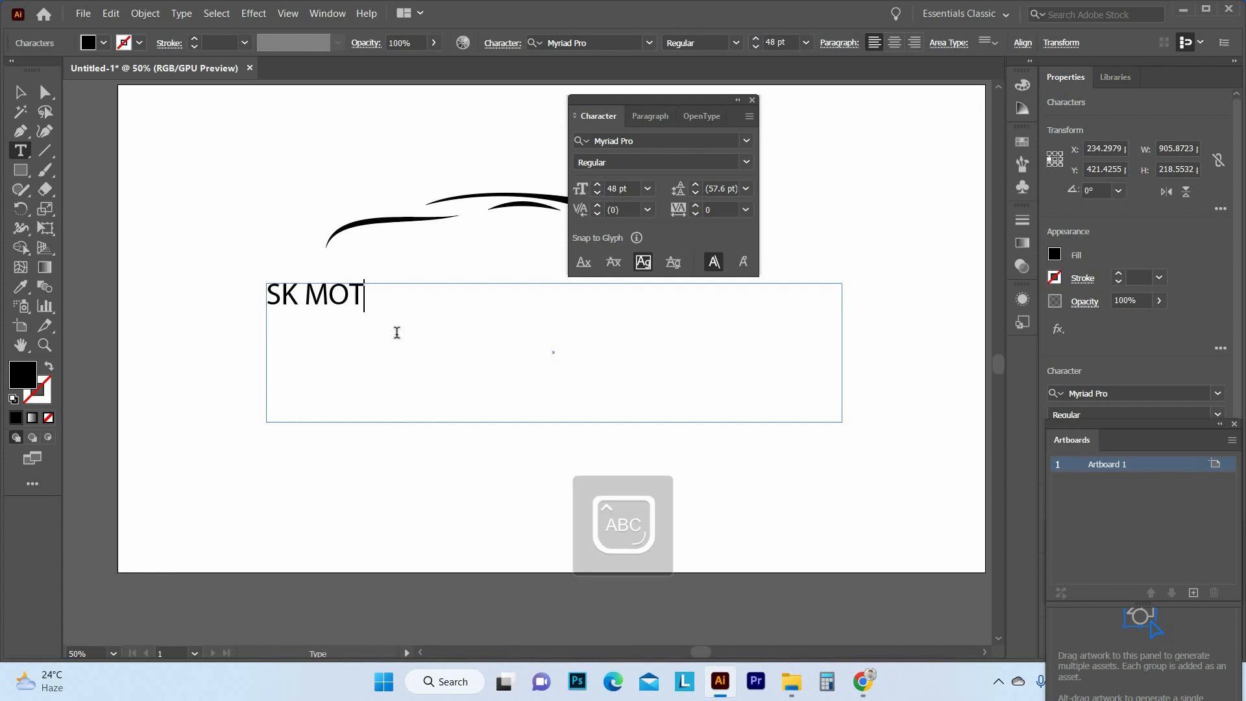
text(ORS)
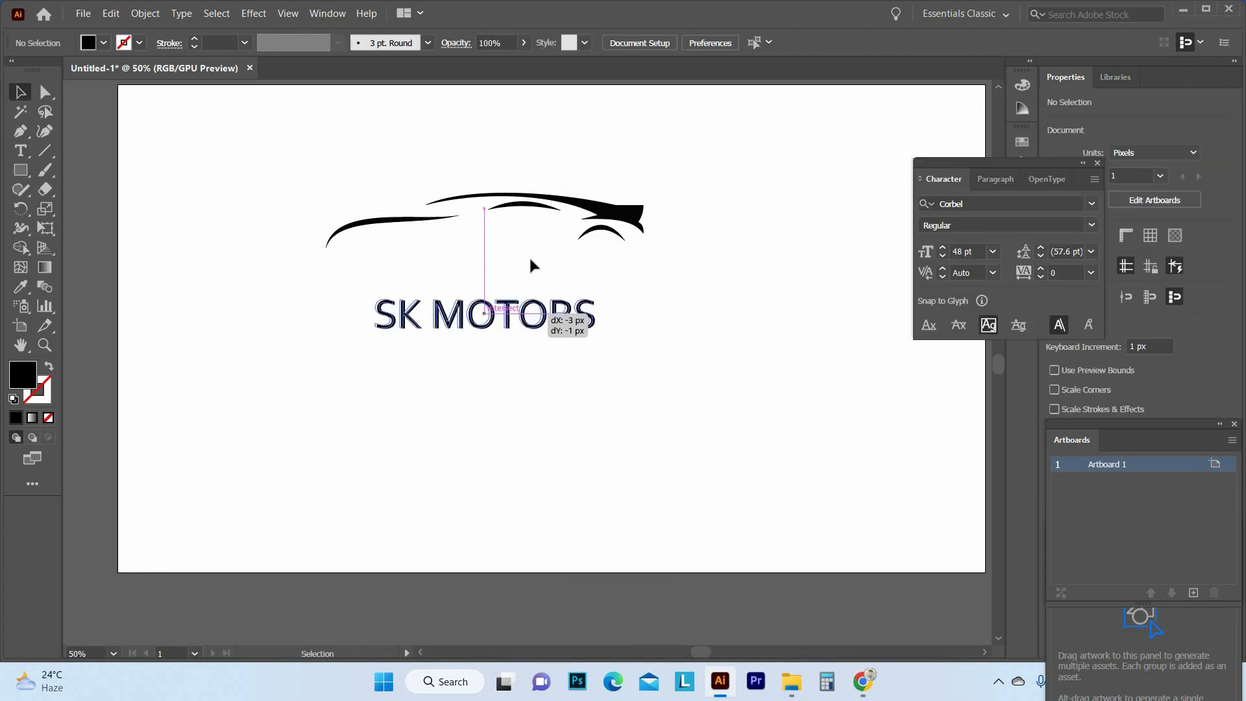
drag(529, 254, 534, 258)
click(430, 216)
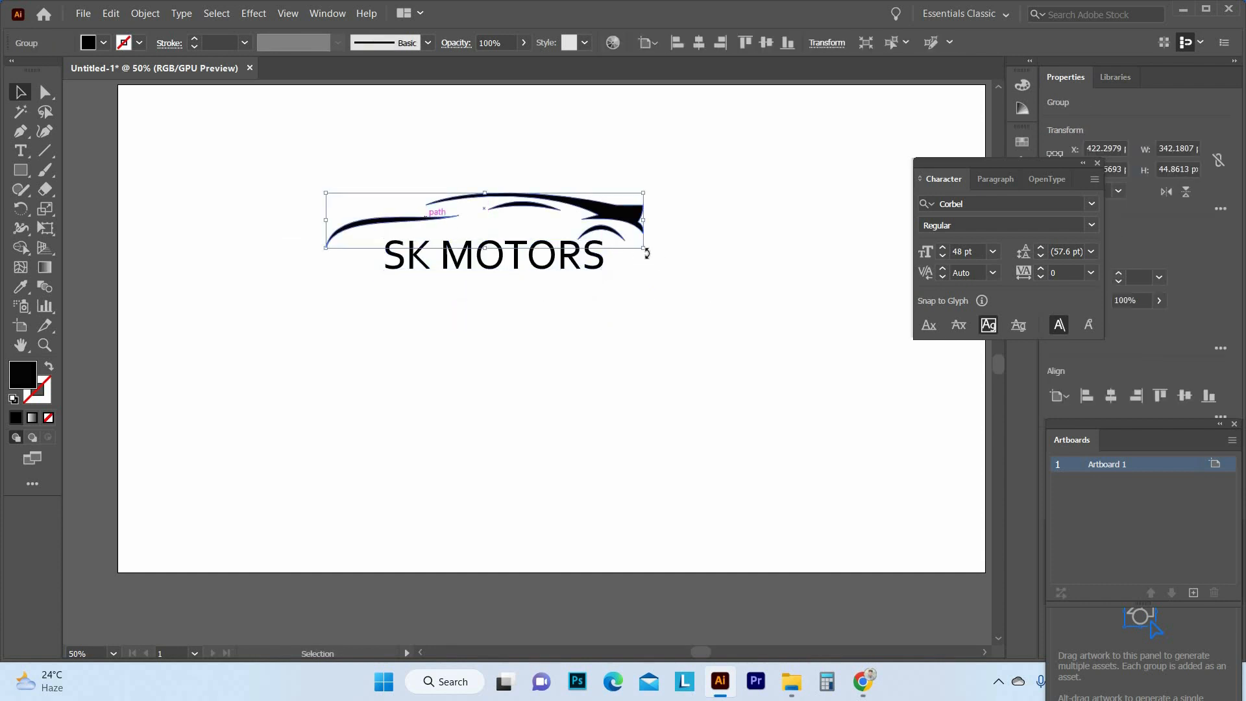
key(shift)
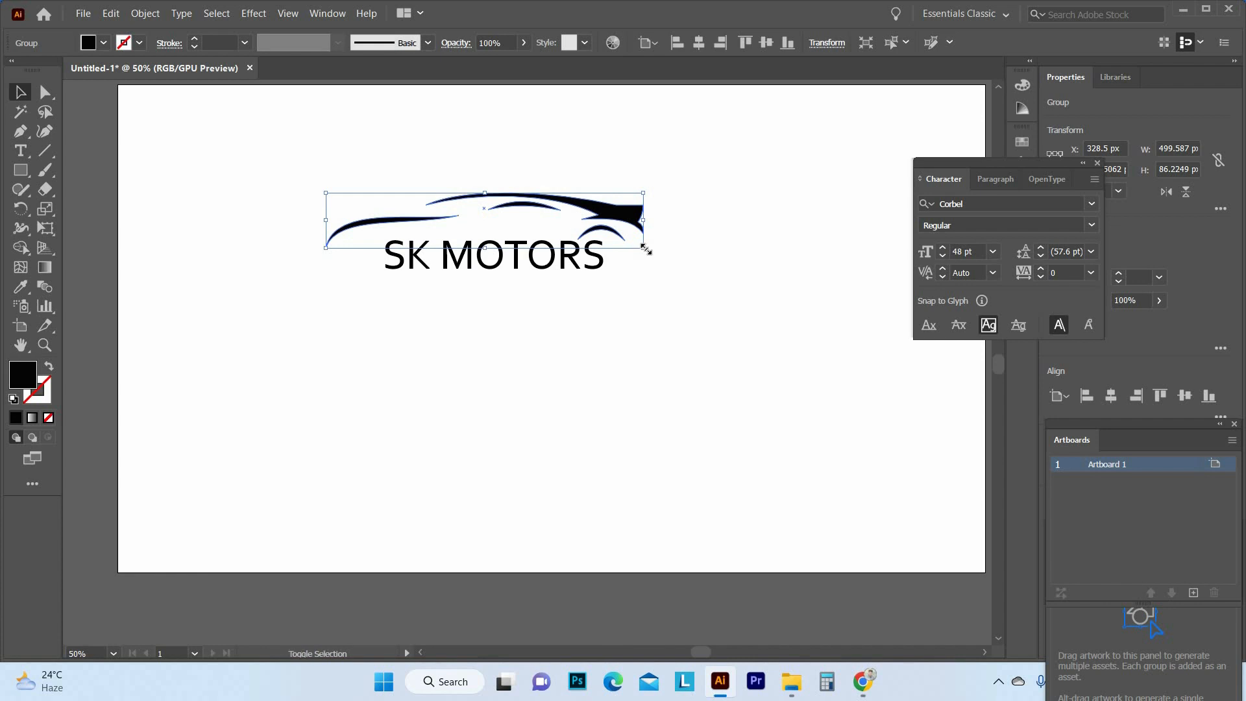
mouse_move(682, 260)
mouse_down()
mouse_move(675, 282)
mouse_move(645, 251)
mouse_move(695, 280)
mouse_up()
key(ctrl+z)
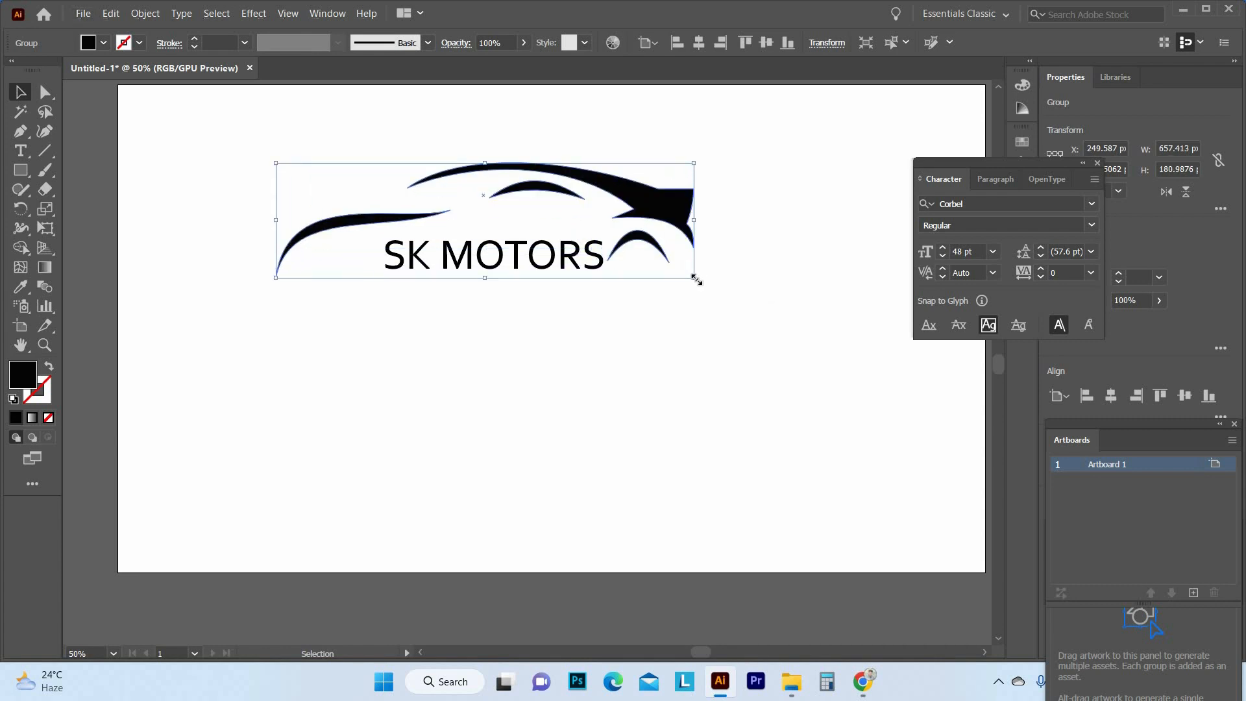
key(ctrl+z)
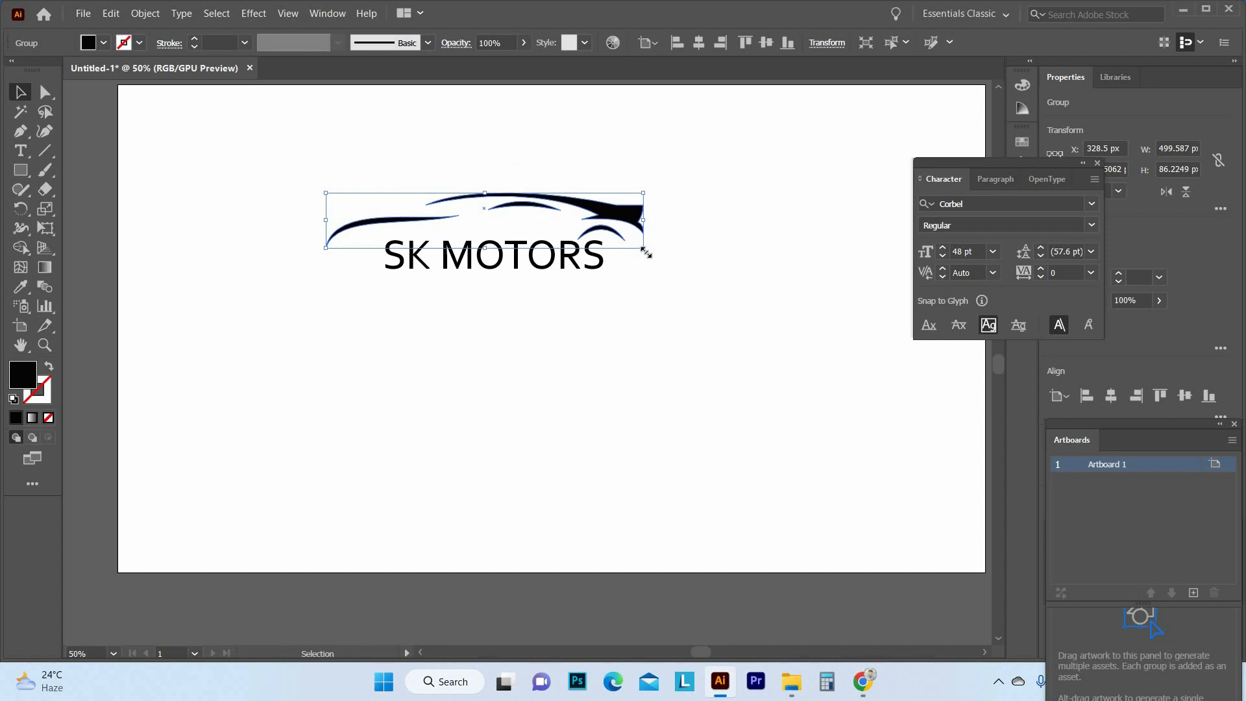
Step: Enlarge the car group to about 734 px wide and place the SK MOTORS lettering, about 442 px wide, beneath its hood and roof
mouse_move(646, 254)
mouse_down()
mouse_move(675, 273)
mouse_move(649, 252)
mouse_up()
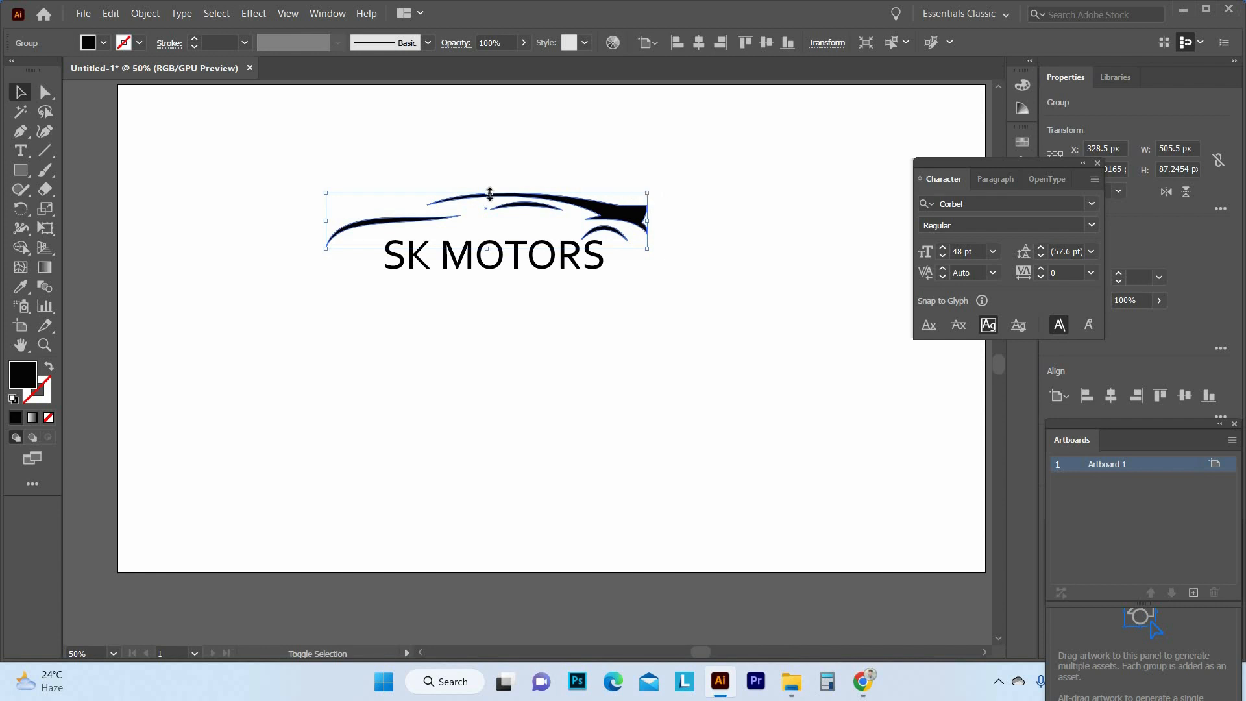
drag(489, 193, 490, 168)
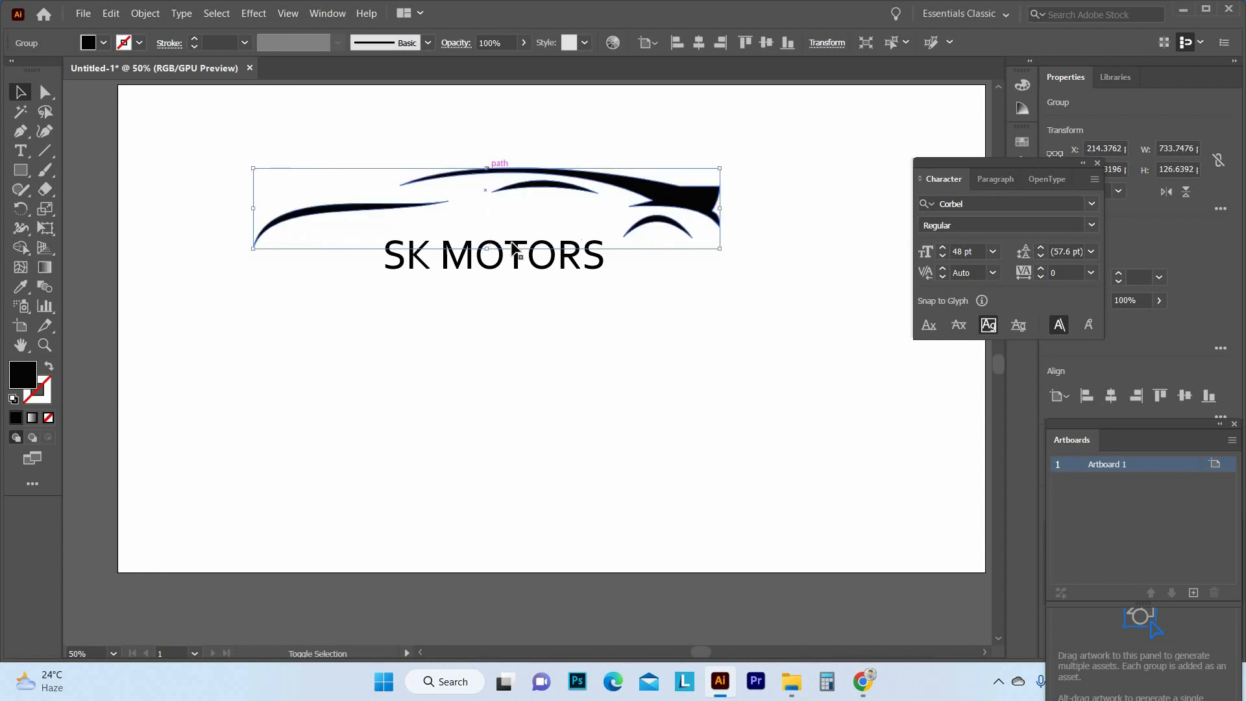
click(502, 264)
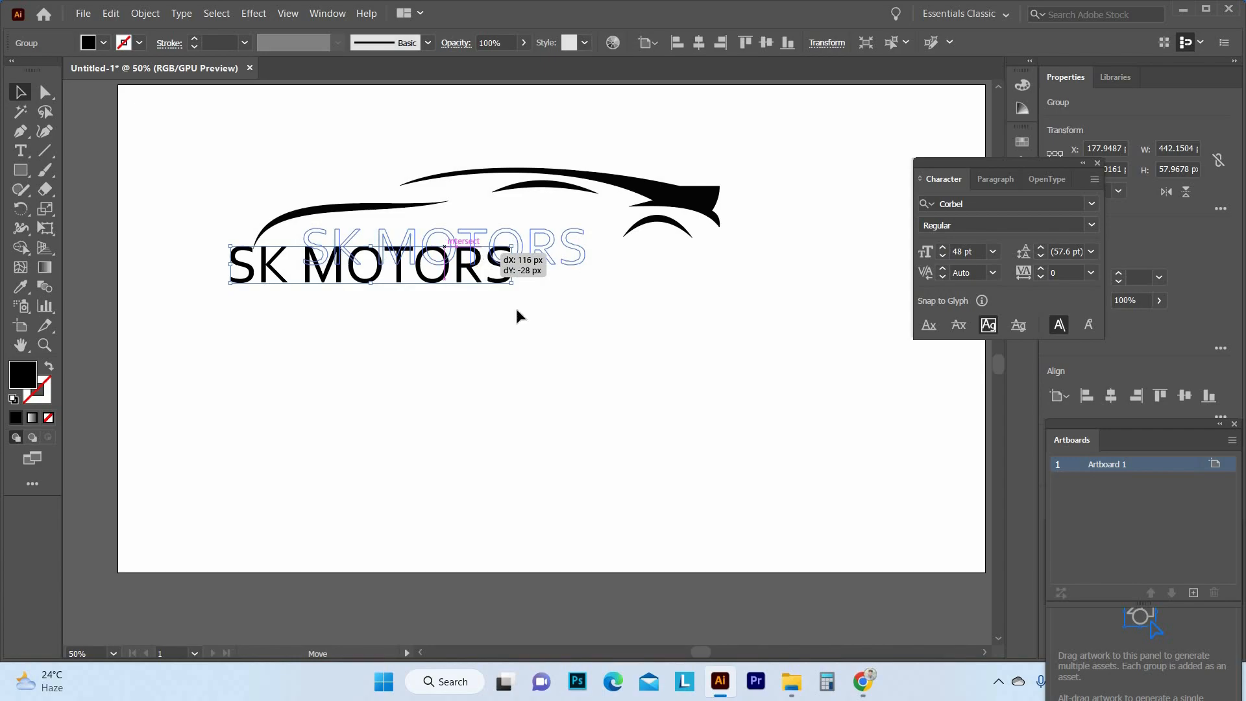
drag(517, 316, 518, 317)
click(537, 351)
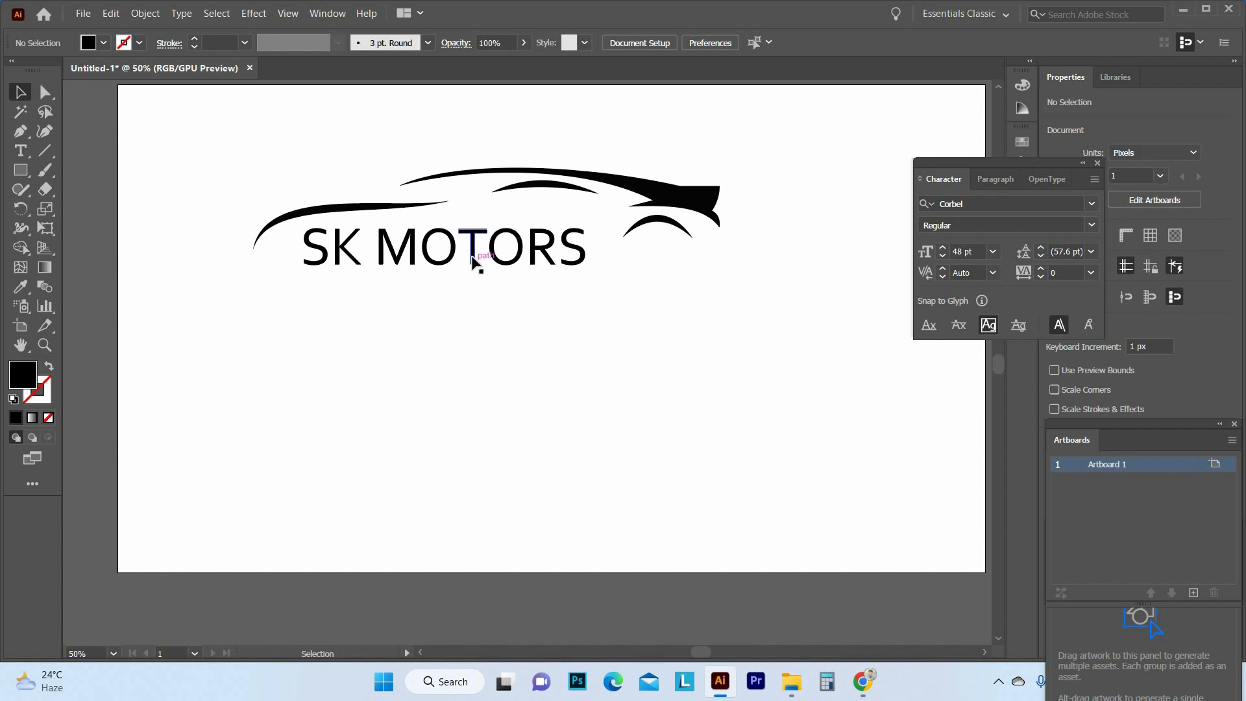
Step: Move the SK MOTORS lettering right to sit beneath the rear wheel arch, and nudge it 3 px right and 3 px down
drag(539, 258, 614, 263)
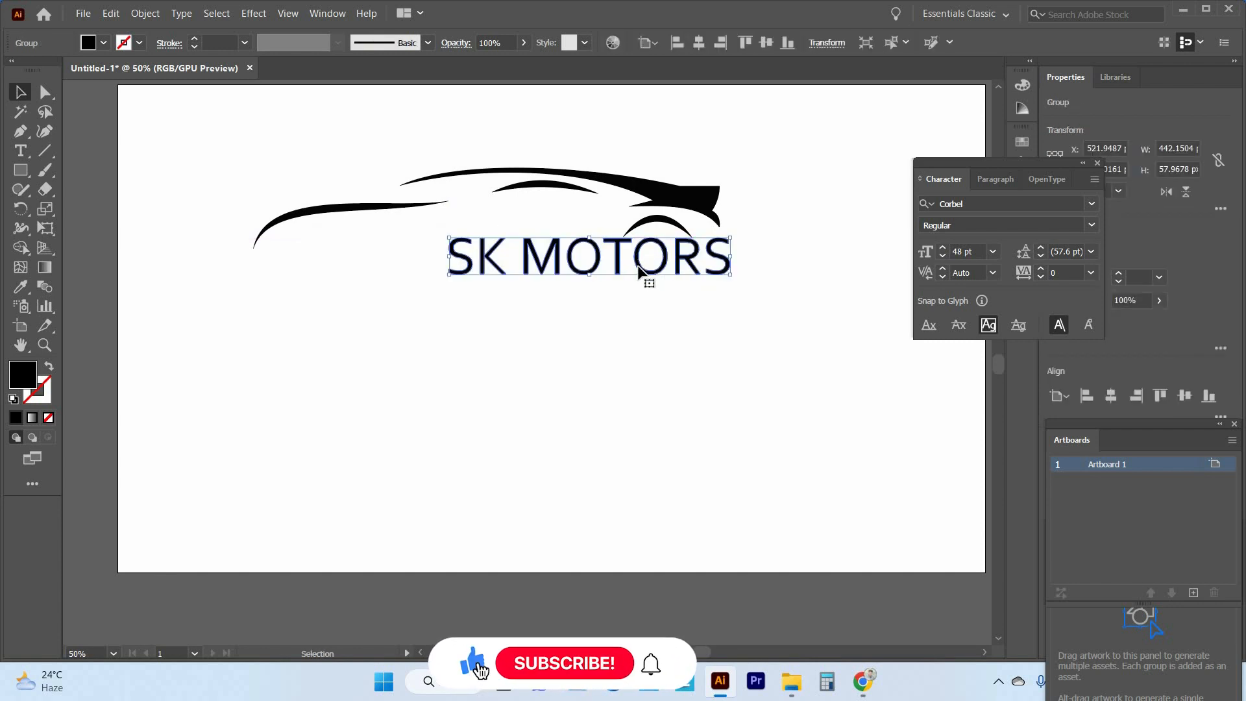
key(Right)
key(Right)
key(Right)
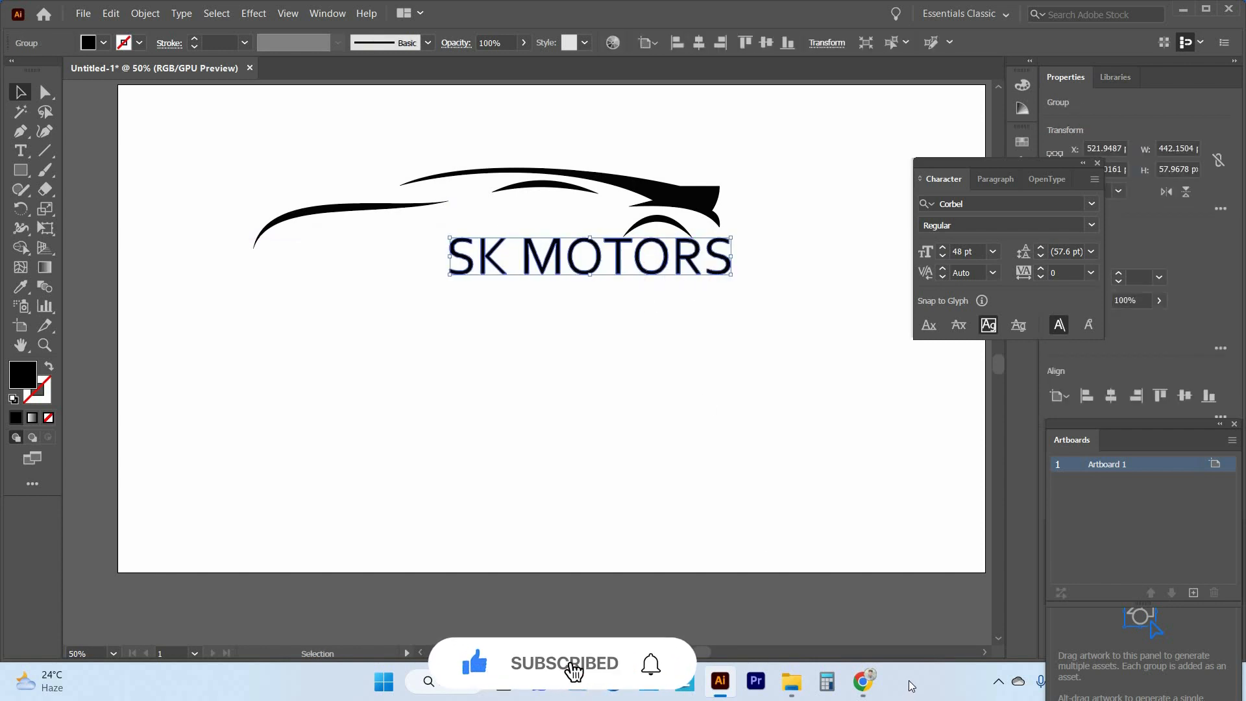
key(Down)
key(Down)
key(Down)
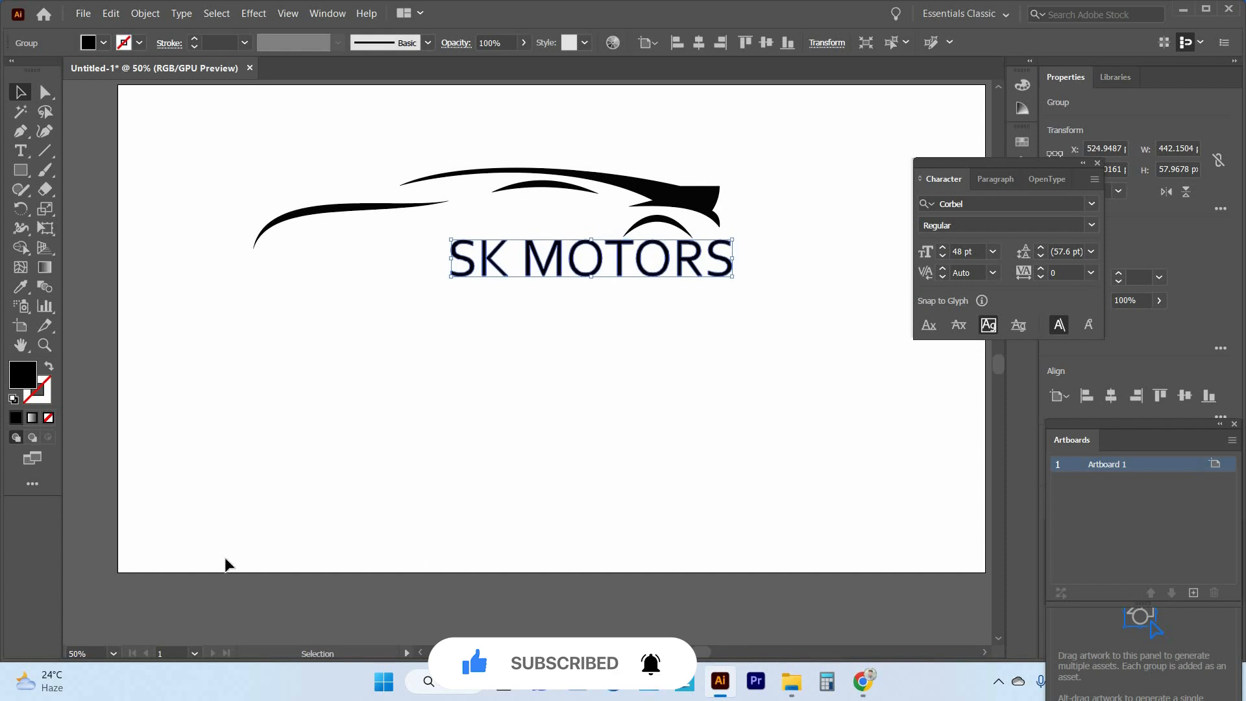
click(513, 382)
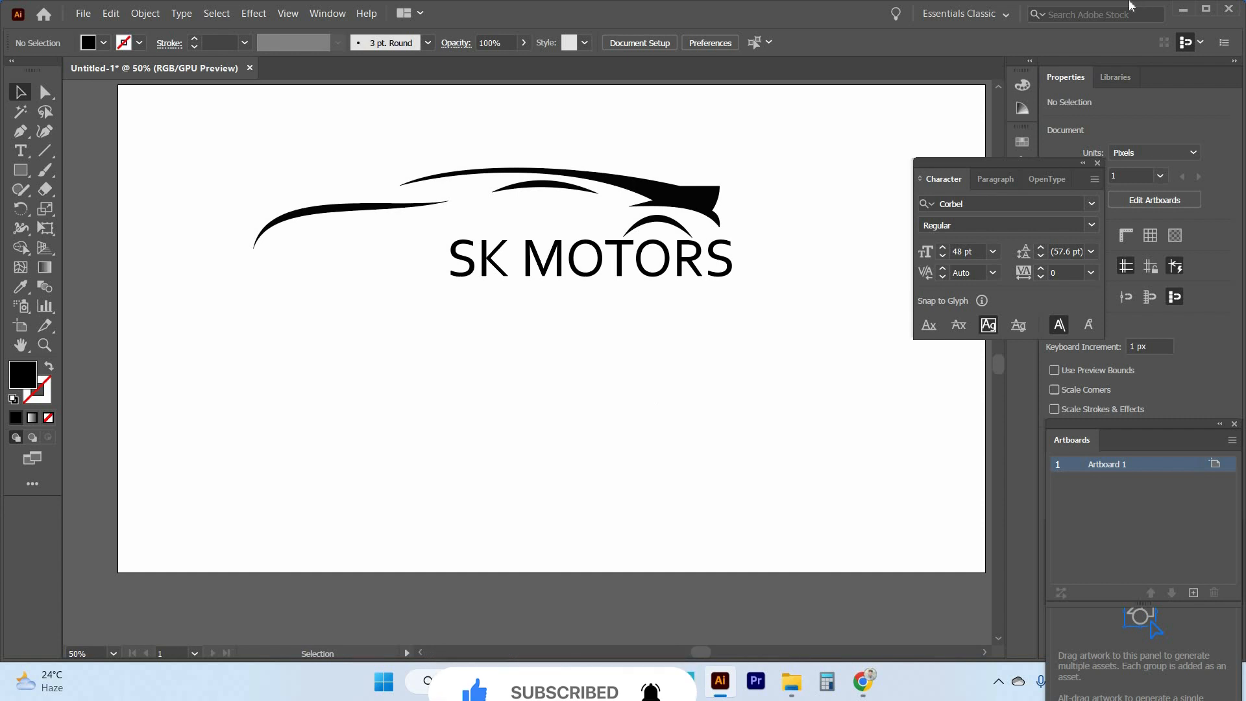
Step: Ungroup the SK MOTORS lettering into separate letters and deselect them
key(ctrl+plus)
scroll(516, 300, up, 1)
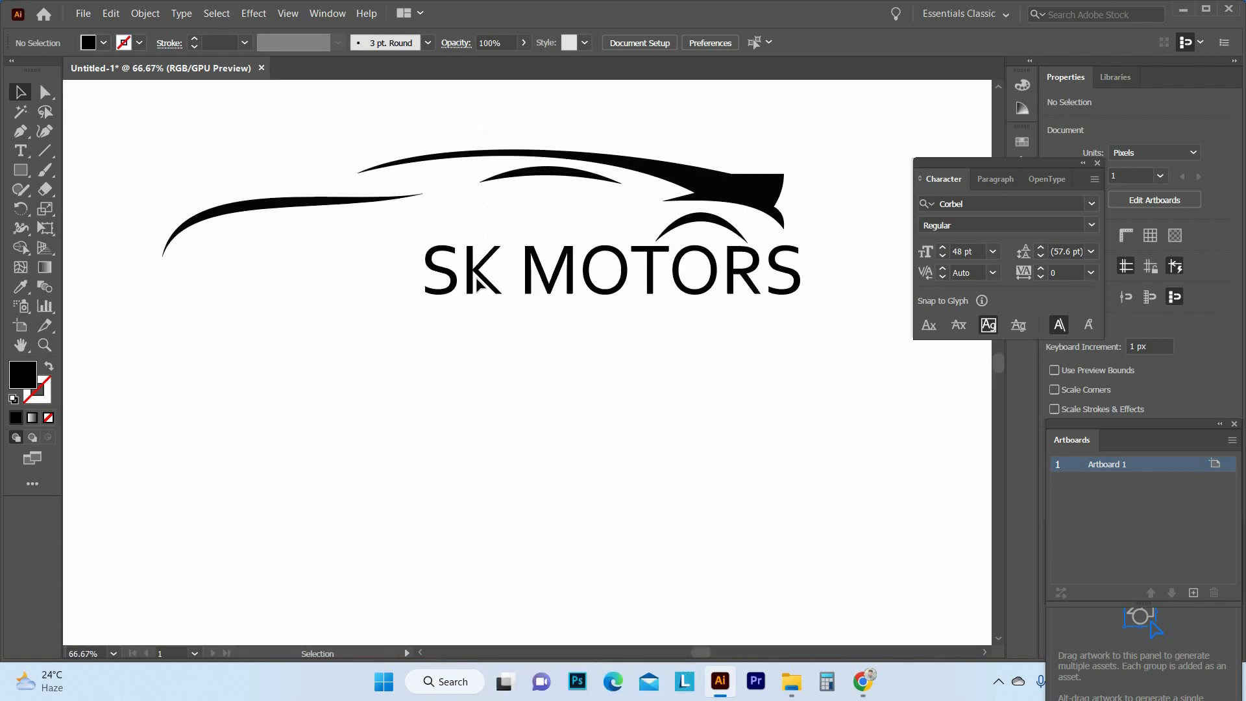
right_click(475, 281)
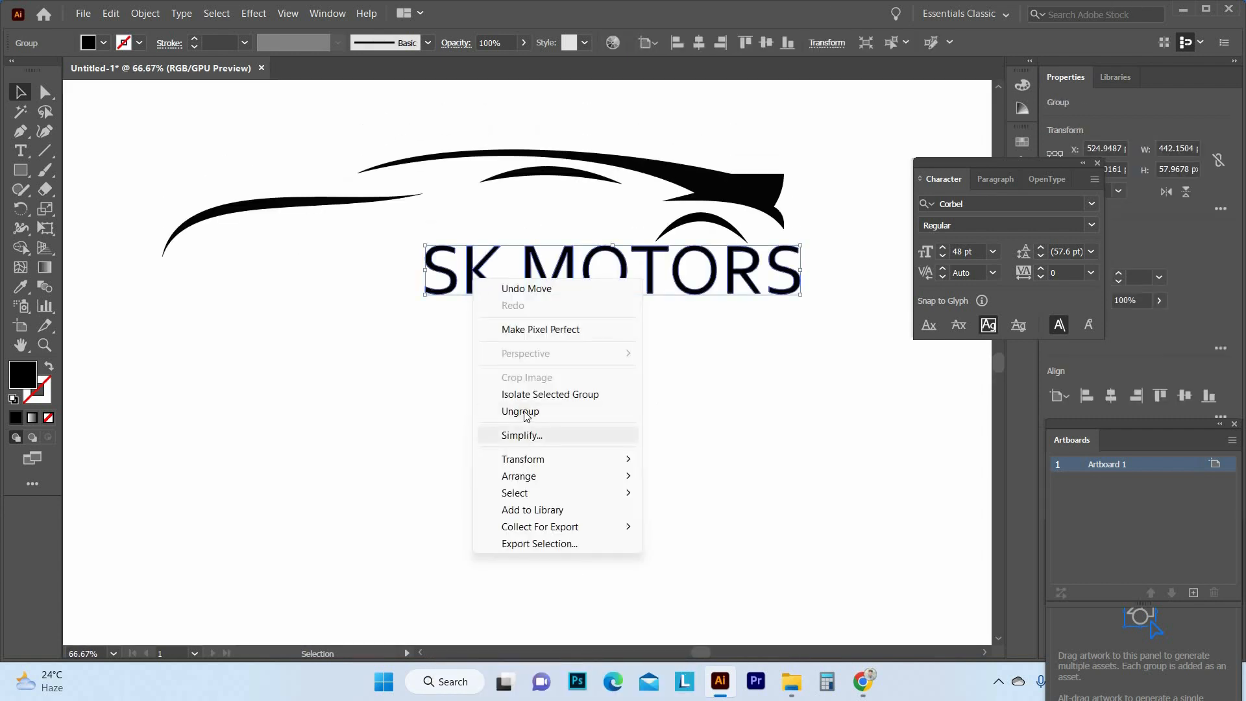
click(480, 411)
click(478, 285)
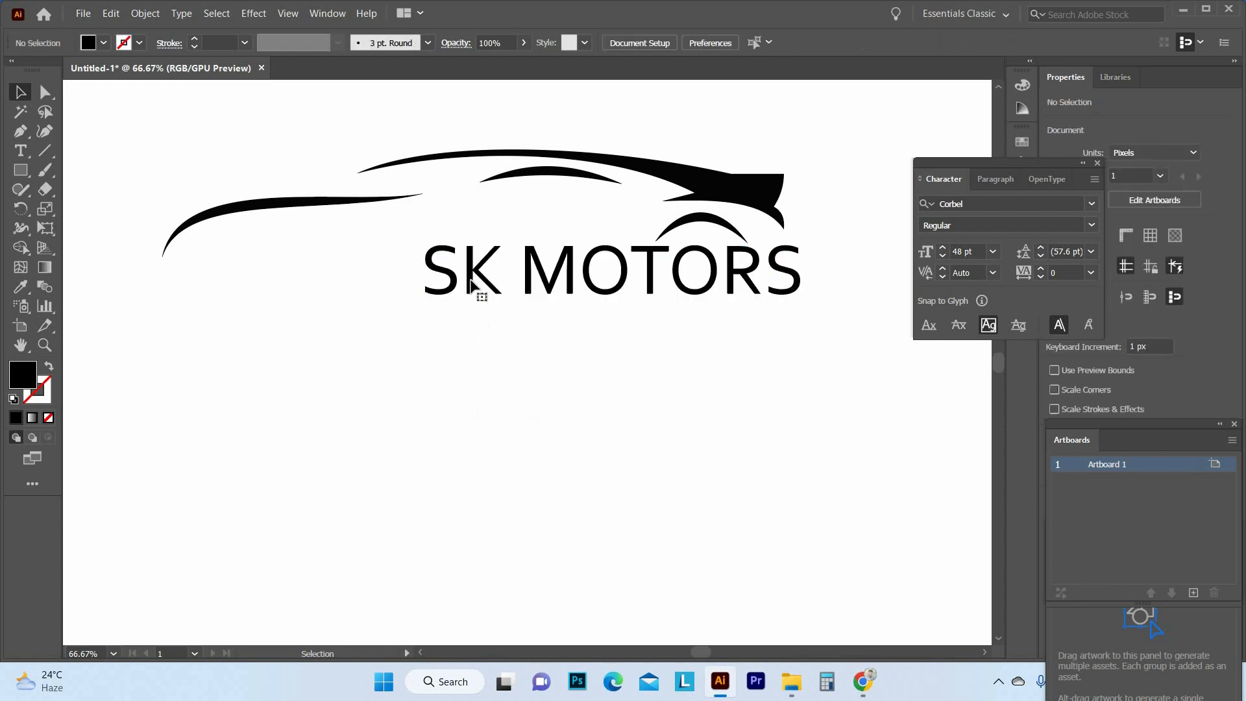
click(506, 308)
Step: Move the letter K 15 px left so its stem overlaps the edge of the S
key(ctrl+plus)
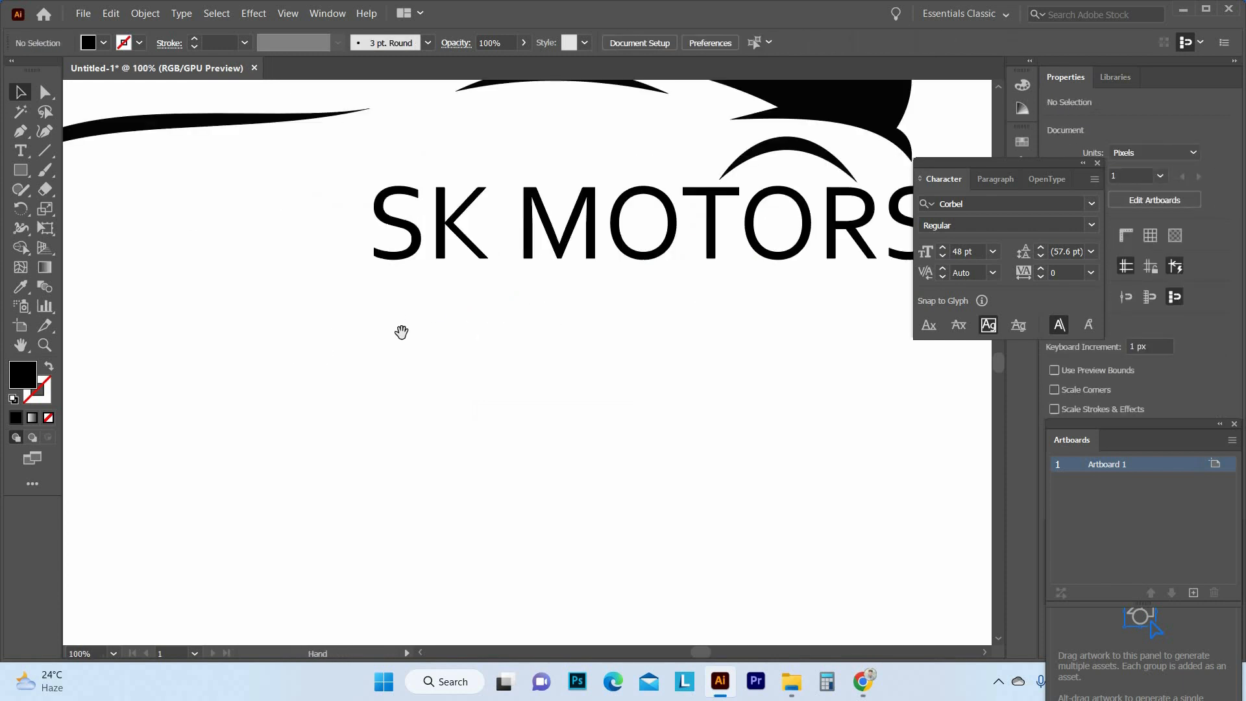
click(440, 234)
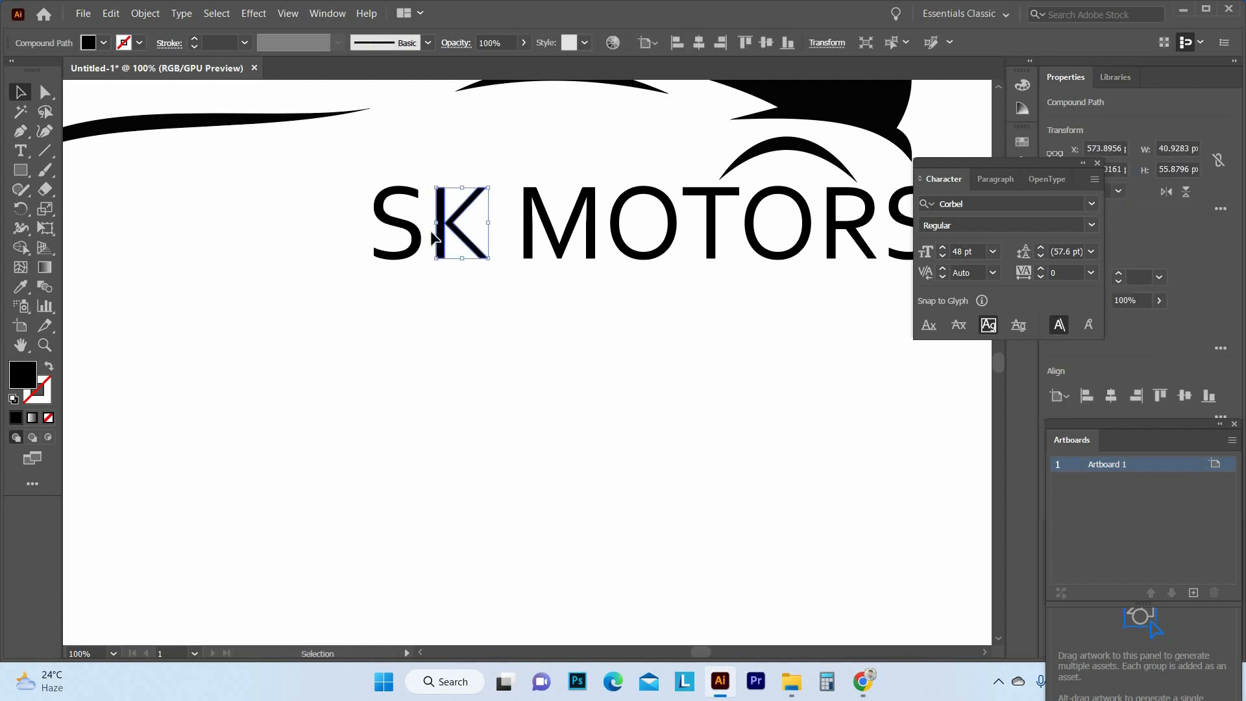
drag(434, 235, 419, 238)
key(ctrl+=)
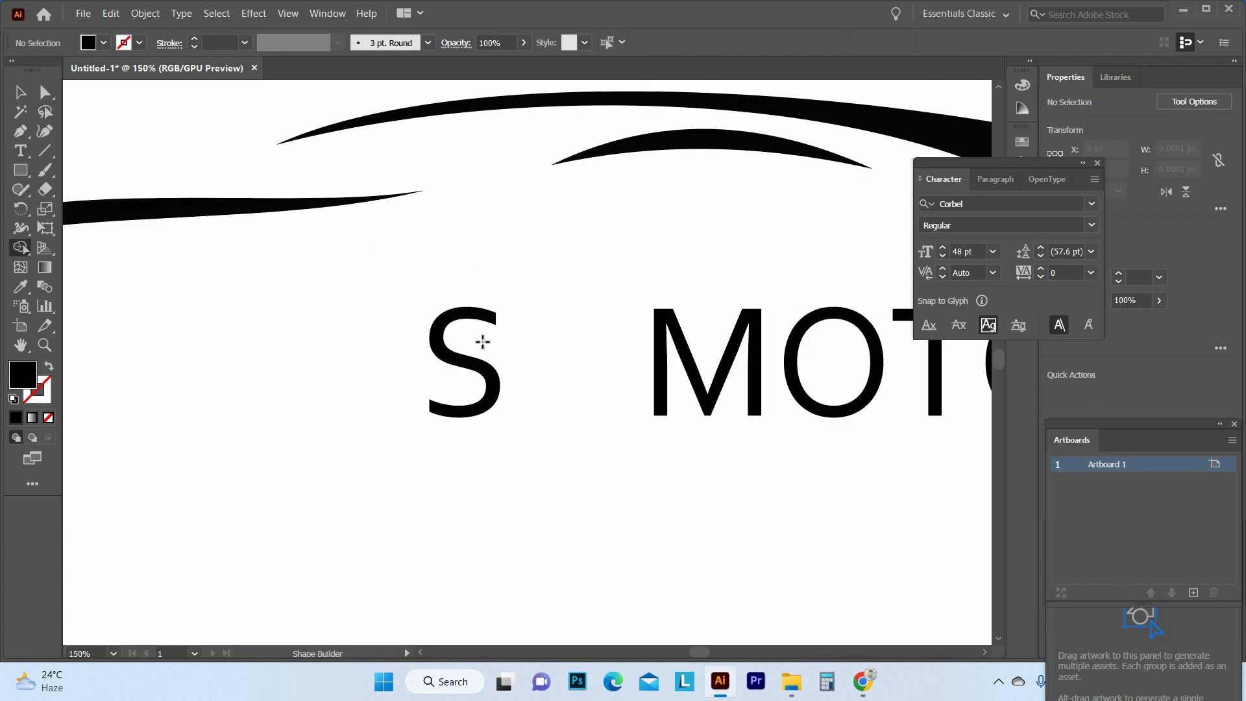
key(shift+m)
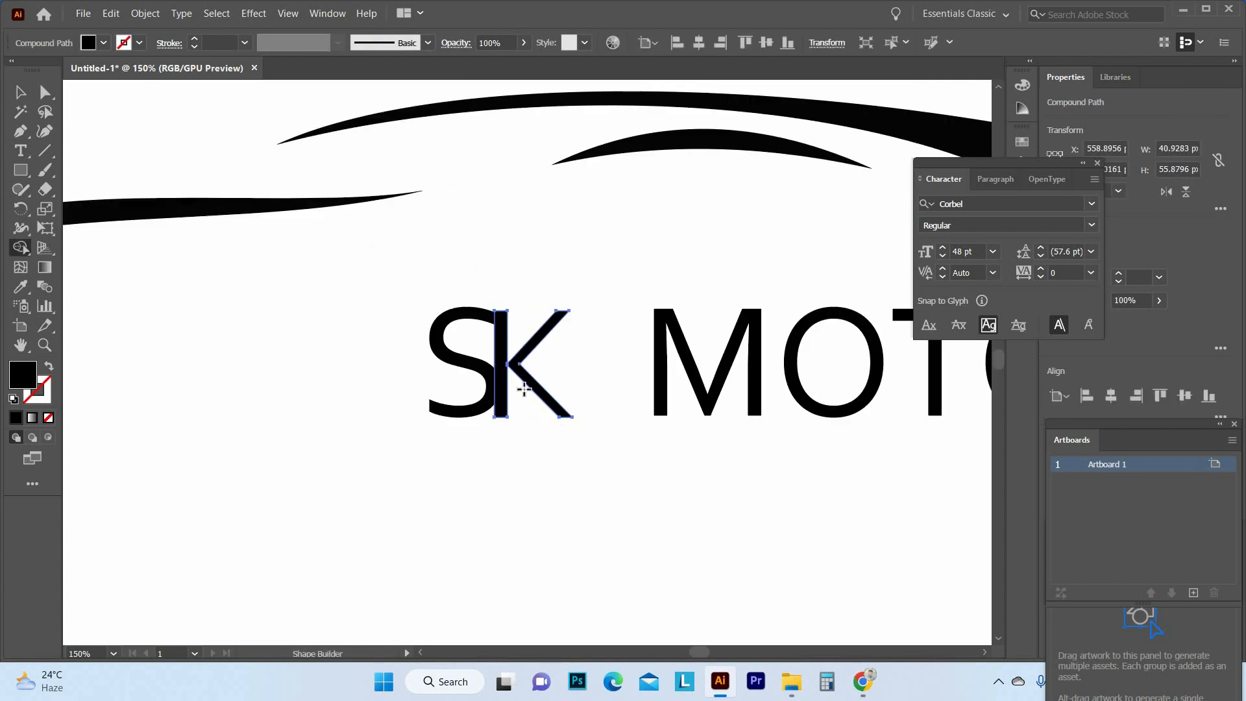
click(22, 93)
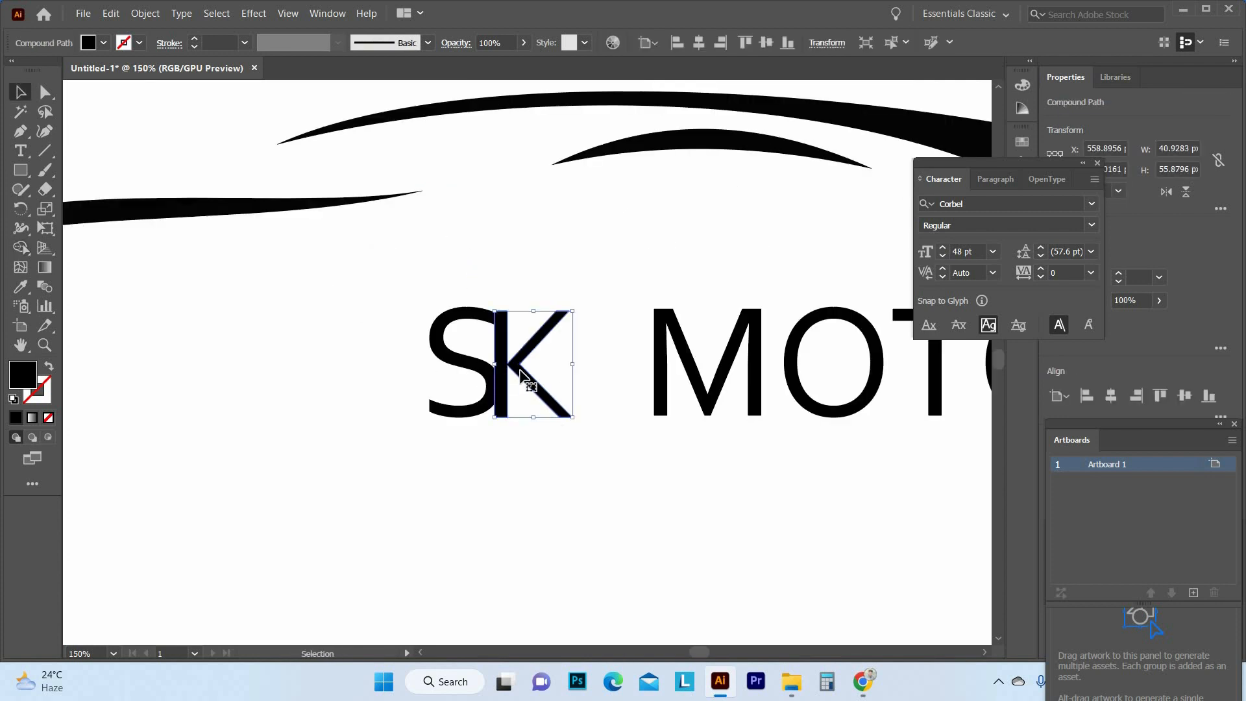
double_click(523, 375)
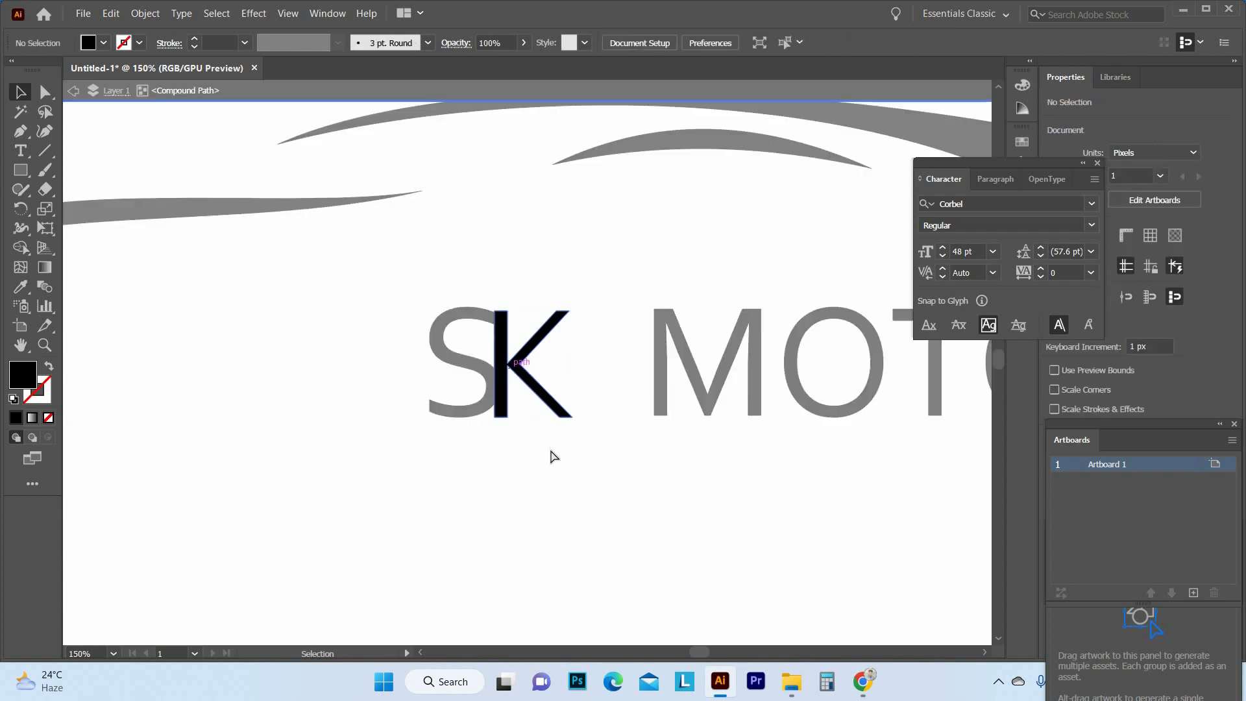
key(ctrl+z)
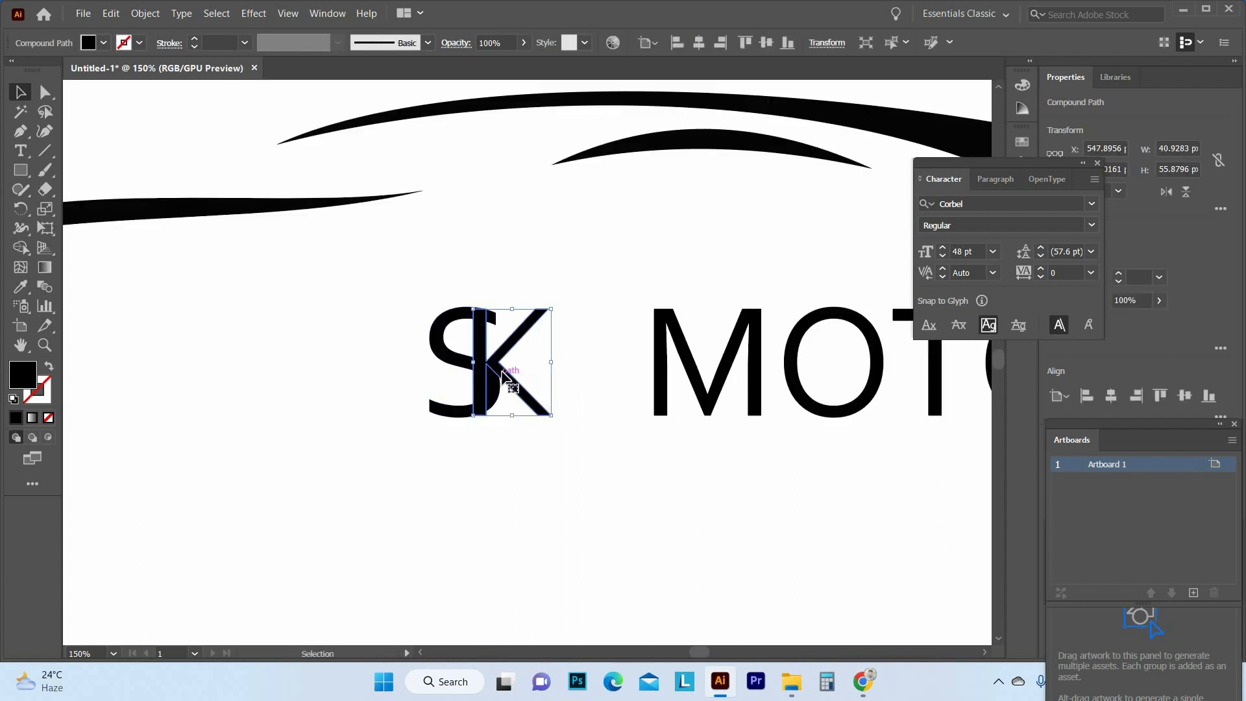
Step: Reposition the letter K further over the S so its vertical stem crosses the body of the S
drag(503, 381, 509, 384)
click(561, 486)
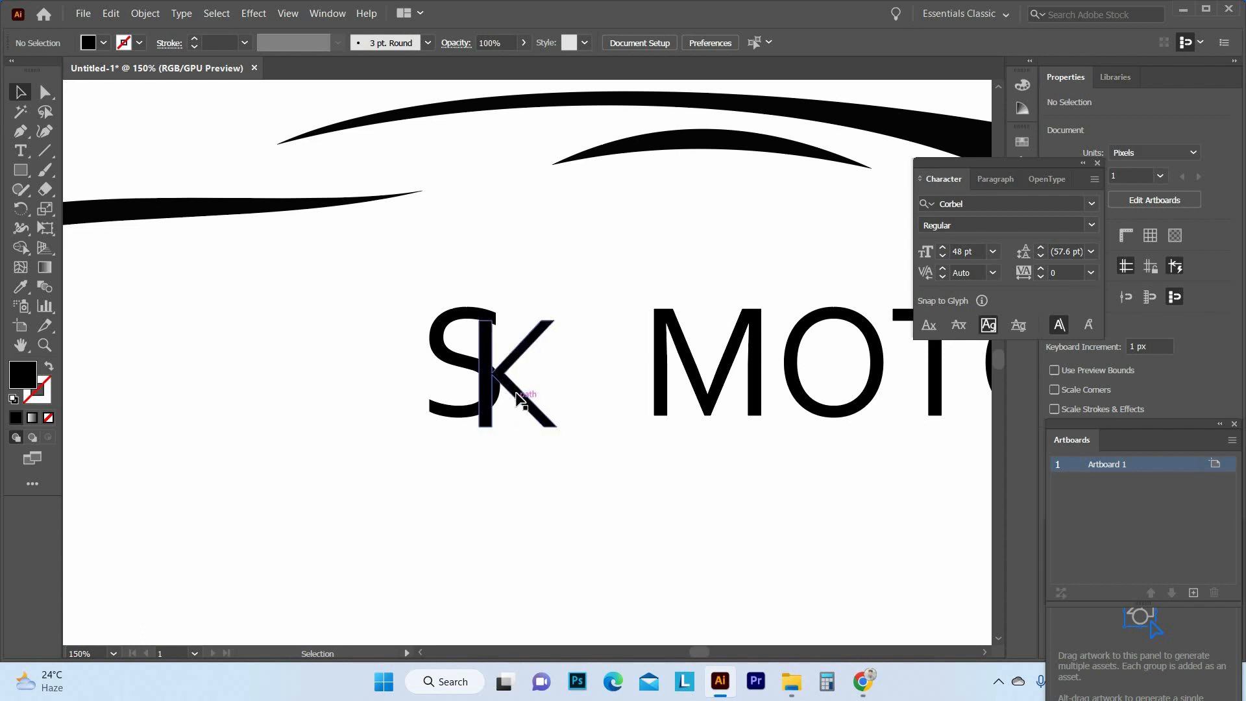
drag(531, 380, 539, 383)
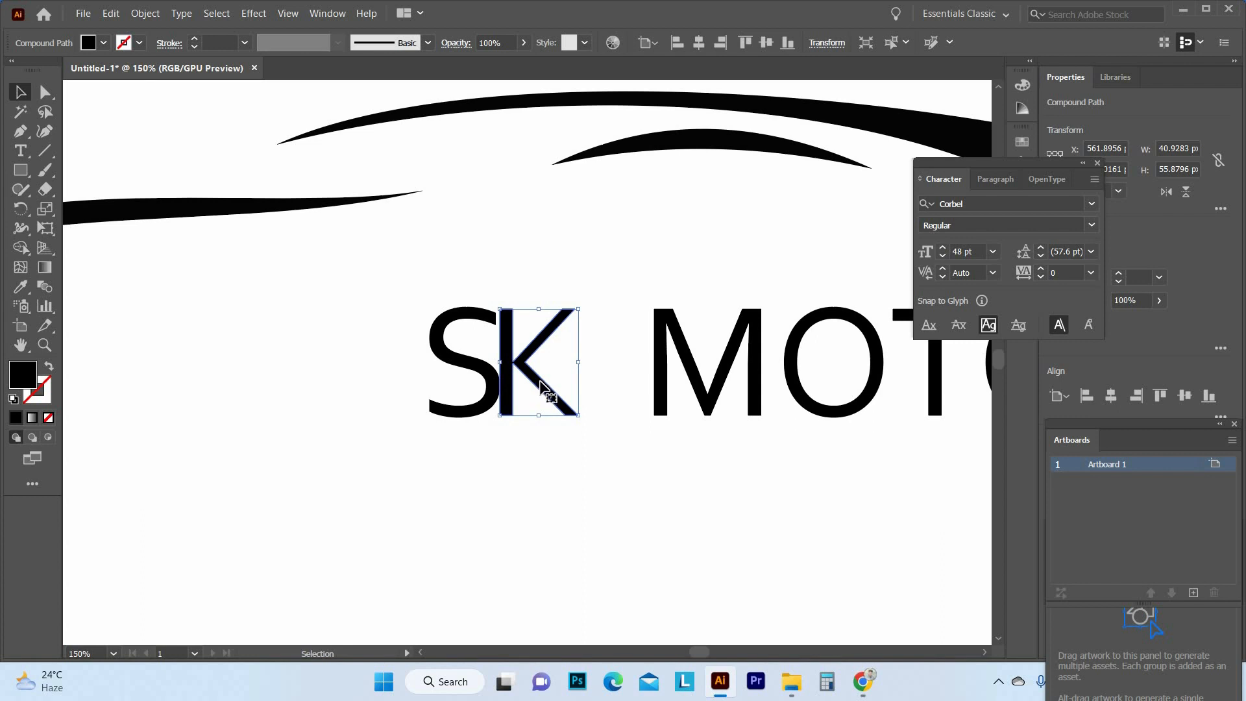
drag(536, 385, 520, 385)
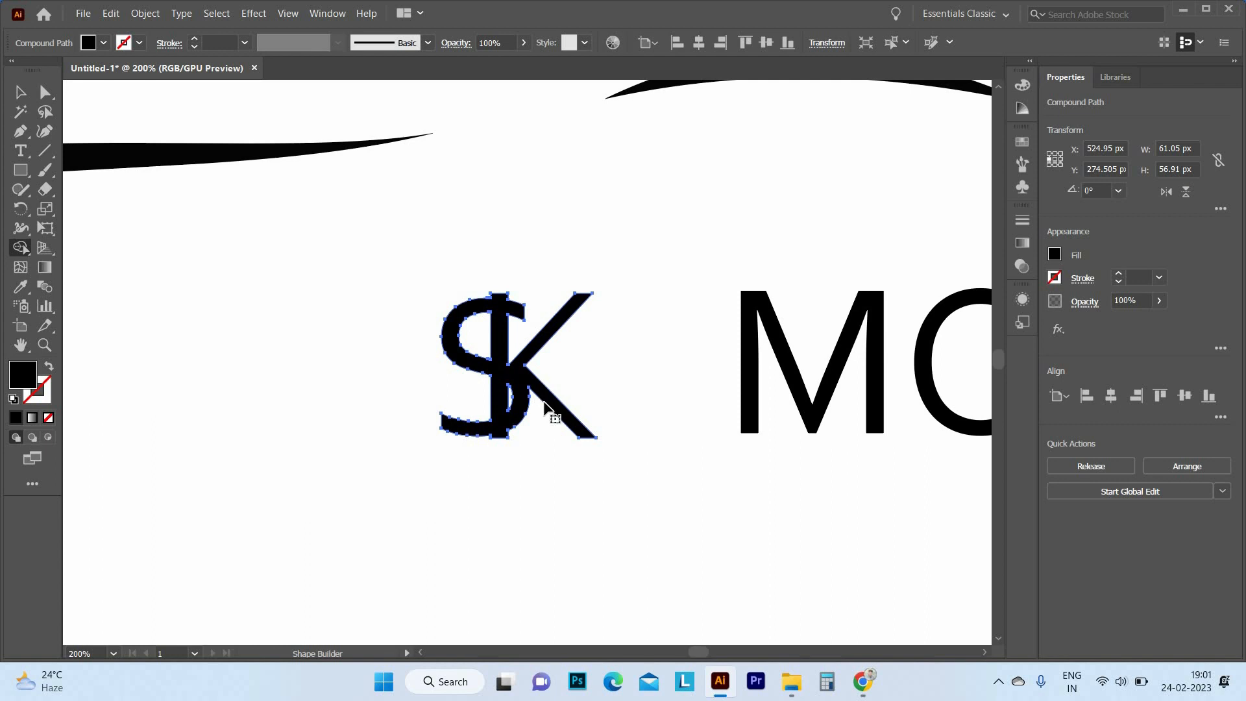
Step: Try to cut the K out of the S with Minus Front, and undo it
click(545, 406)
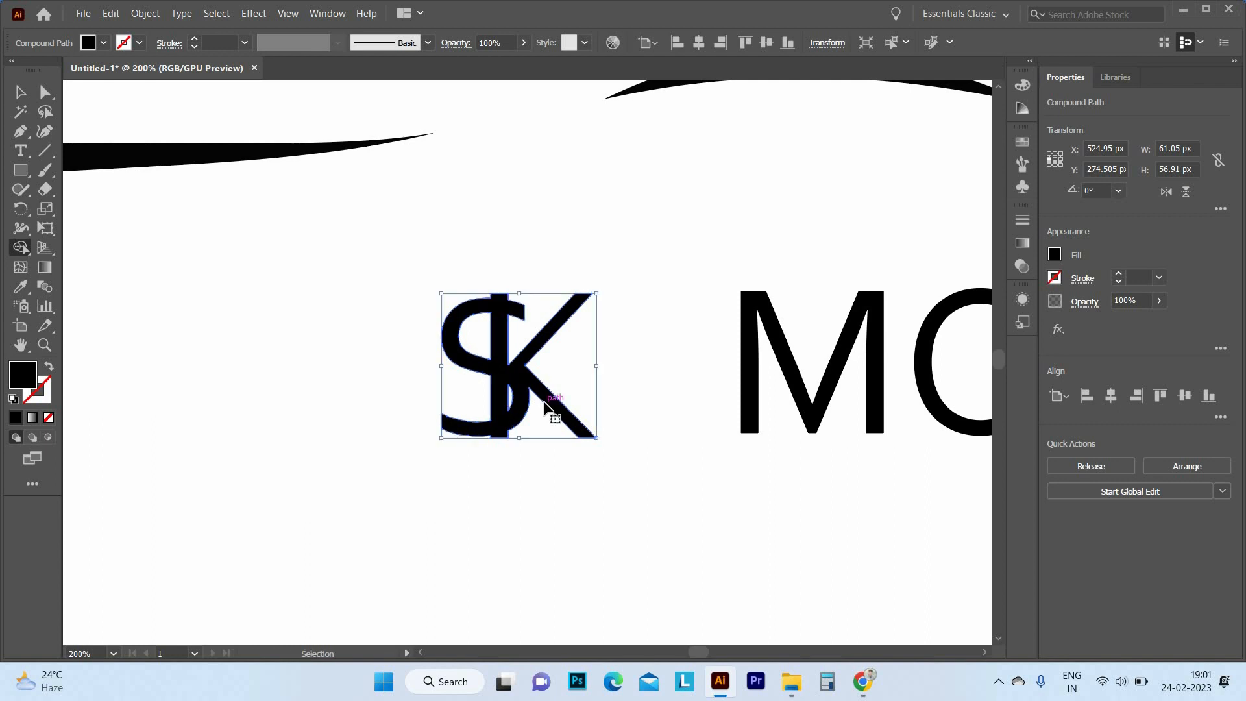
key(shift+m)
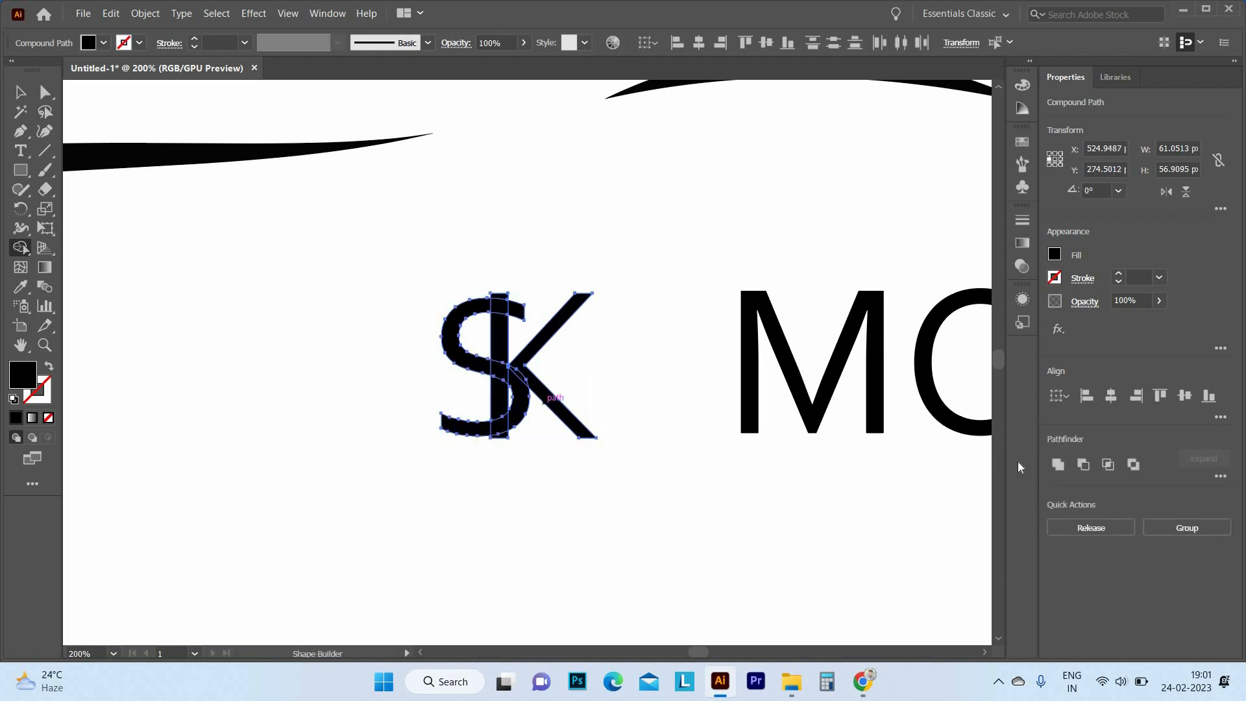
click(1083, 471)
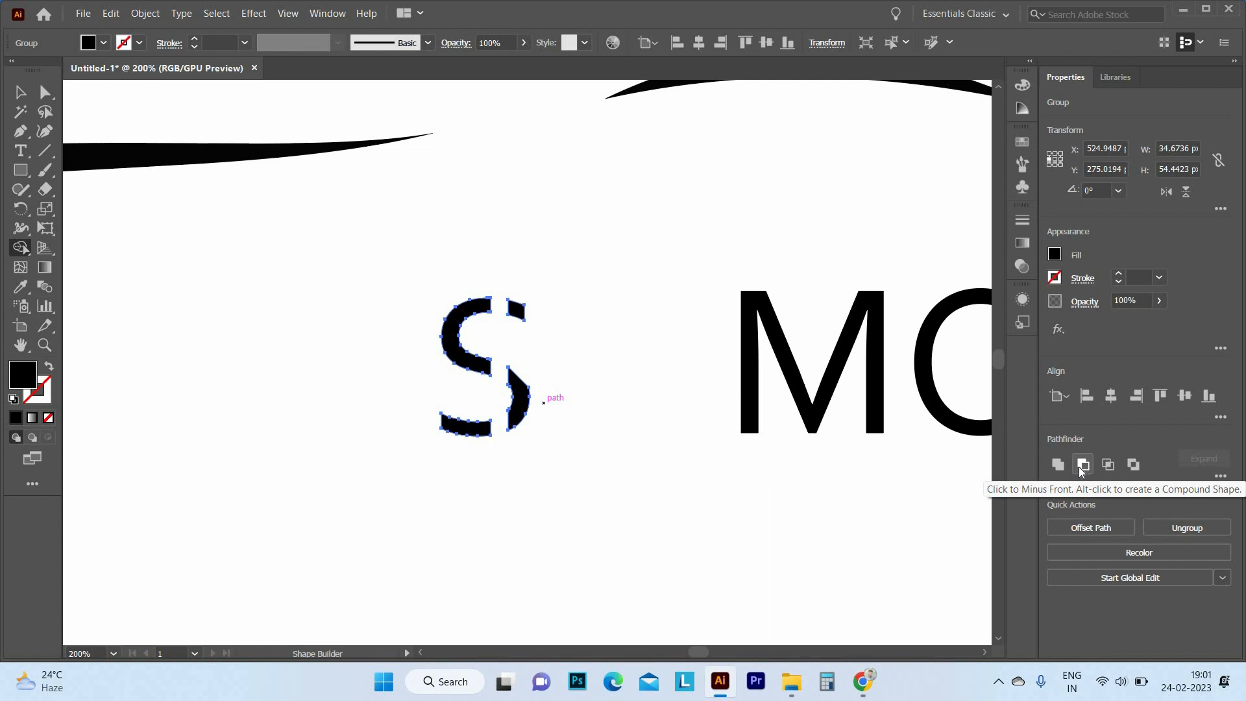
key(ctrl+z)
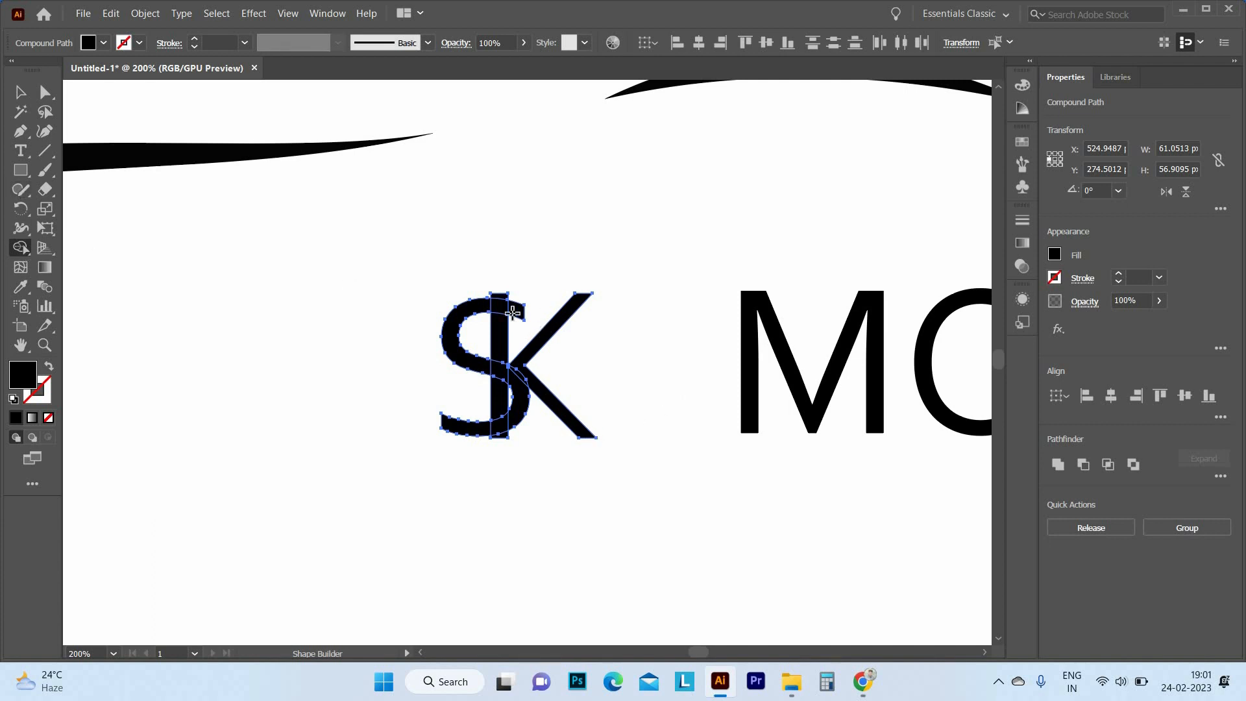
Step: Remove the parts of the K's vertical stem that lie outside the S strokes with the Shape Builder
click(505, 323)
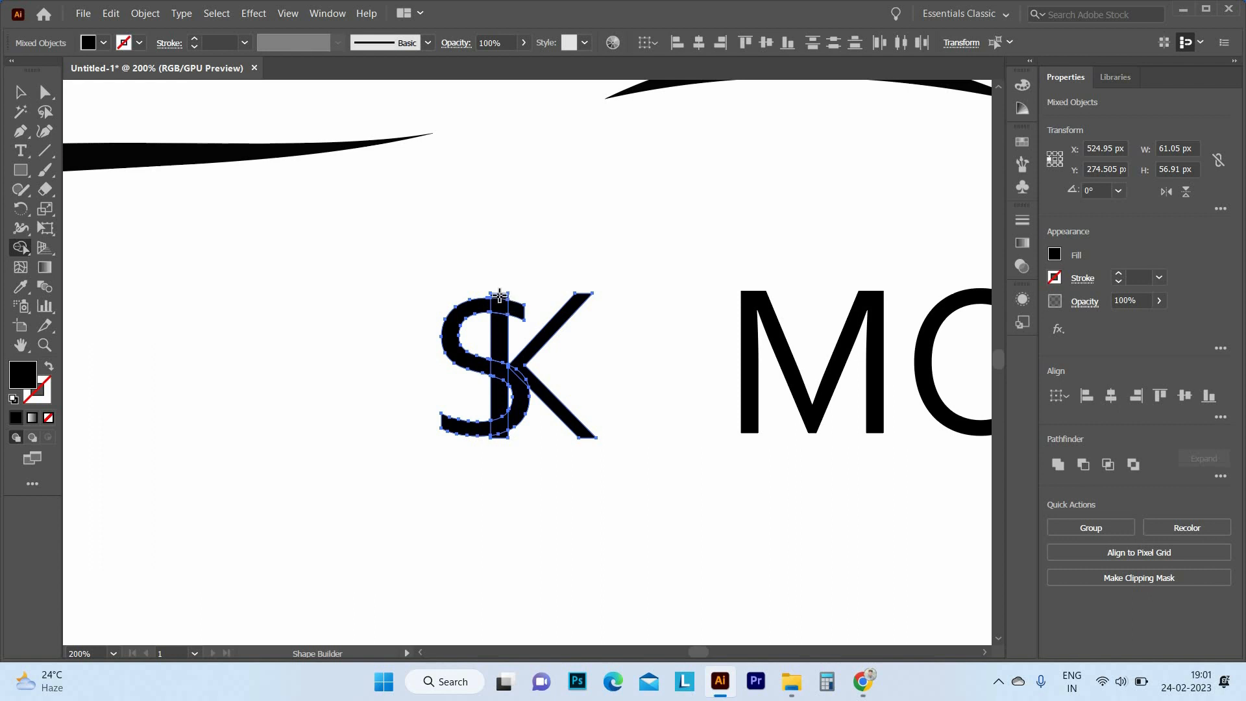
drag(501, 288, 502, 437)
key(super)
key(super)
alt+click(487, 331)
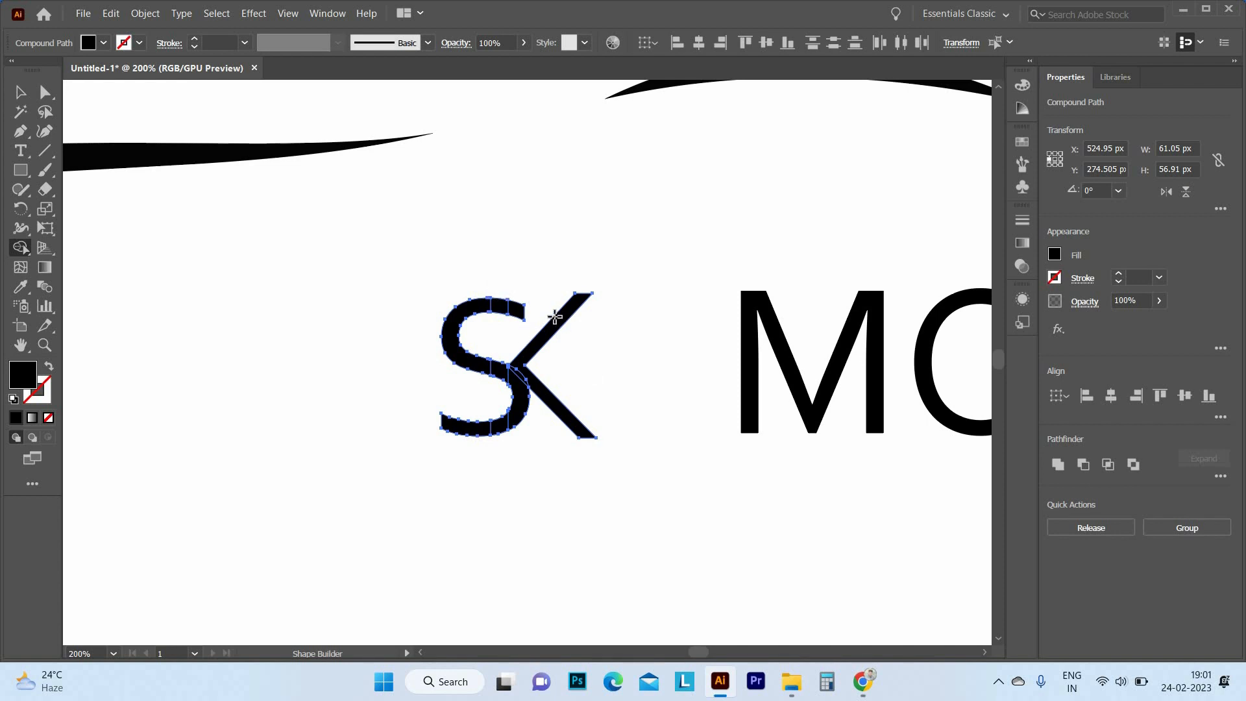
Step: Merge the remaining pieces of the S and the K's arms into one joined shape with the Shape Builder, and deselect it
drag(462, 352, 523, 380)
drag(483, 302, 516, 306)
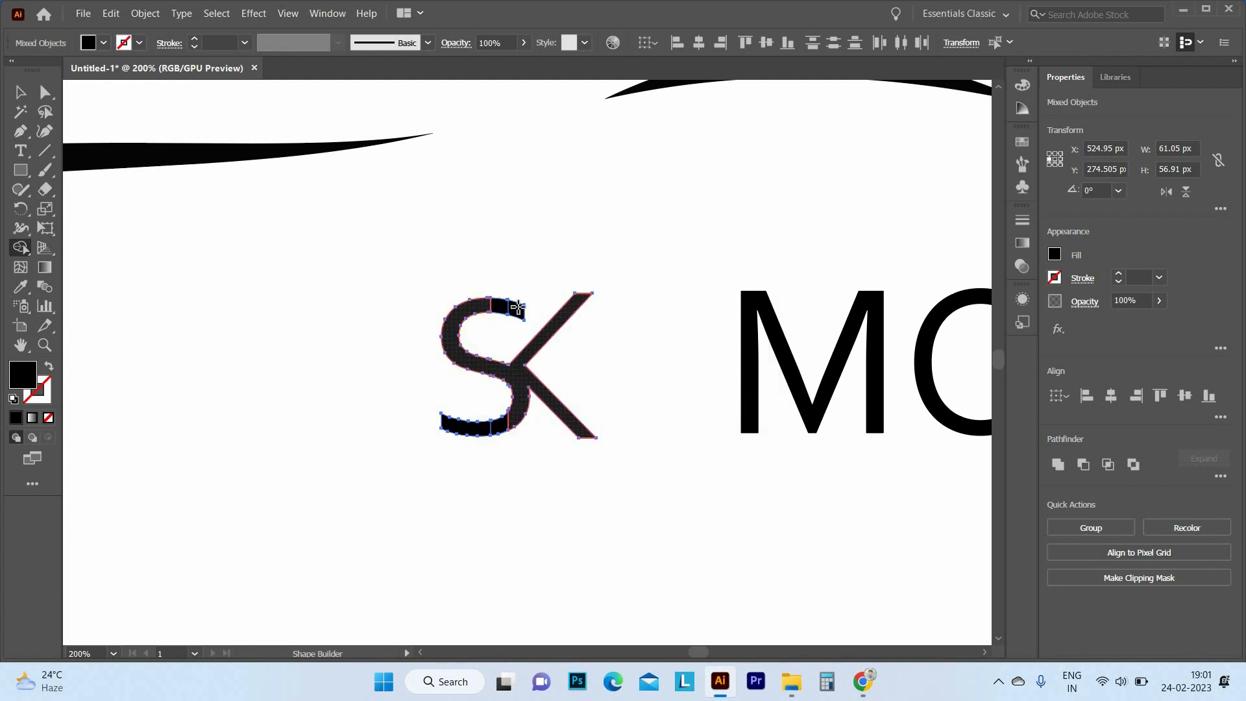
drag(502, 422, 478, 411)
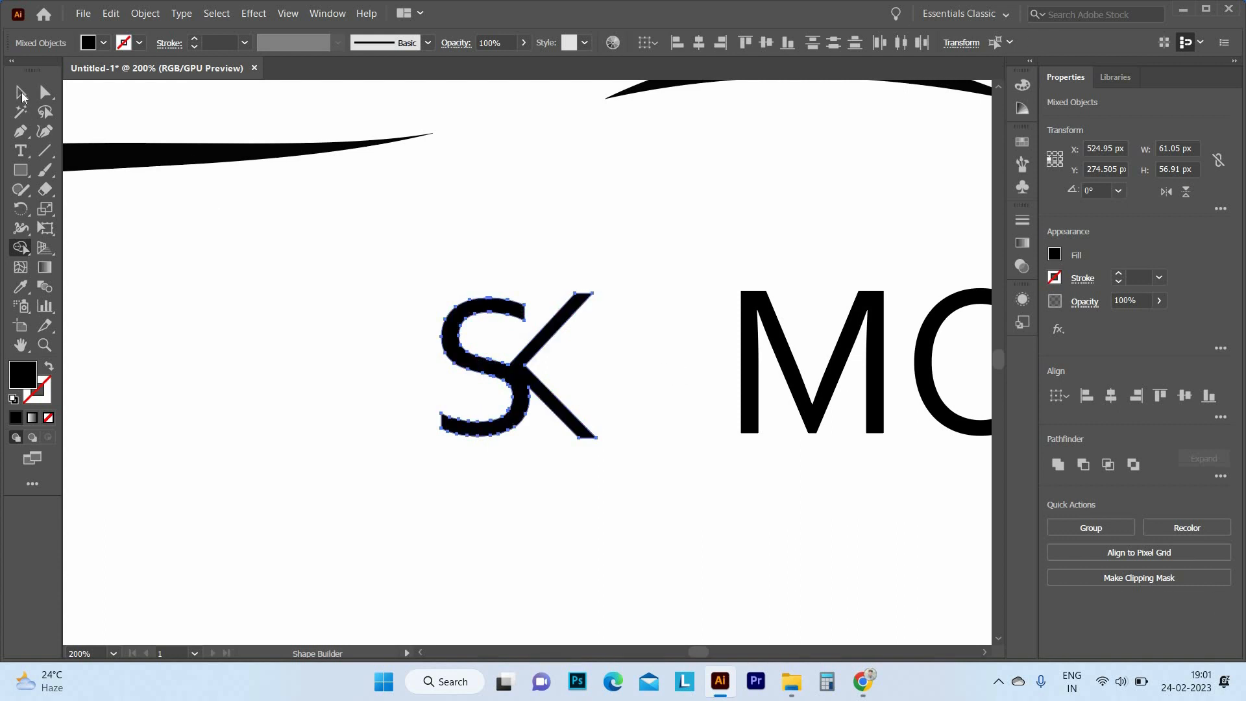
click(20, 93)
click(605, 455)
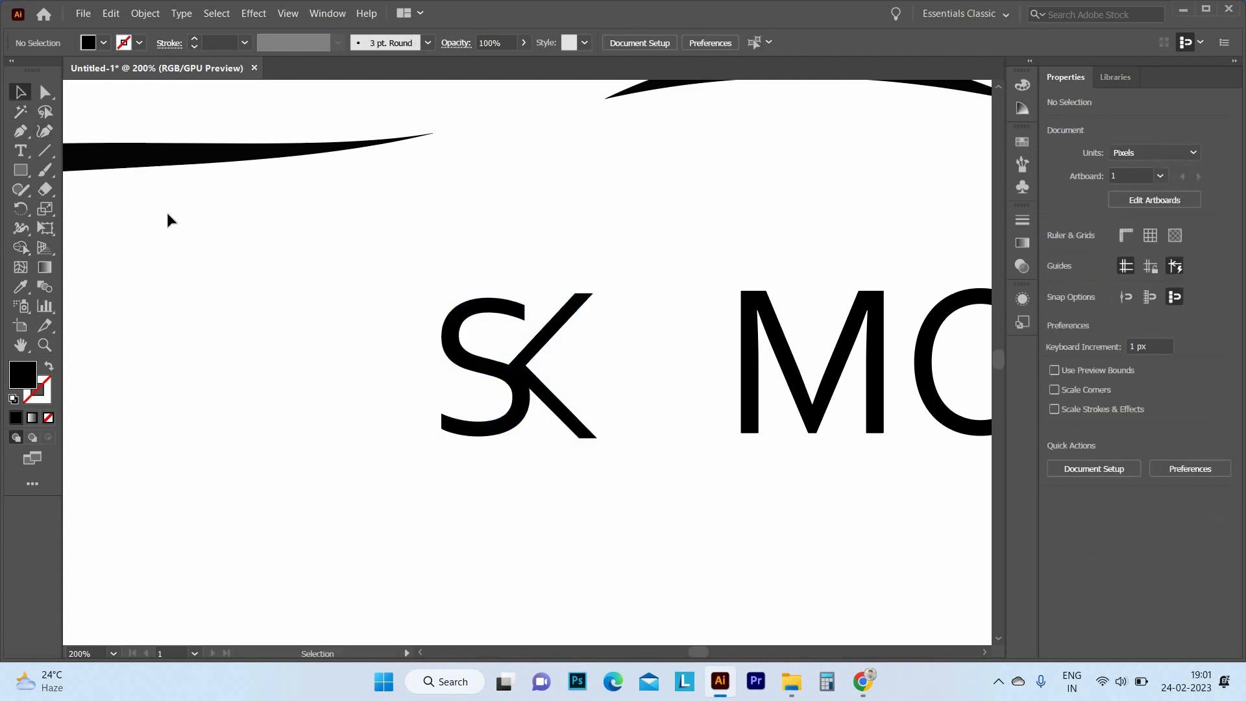
Step: Round the corners at the end of the K's upper arm to about 2.53 px and deselect the shape
click(46, 92)
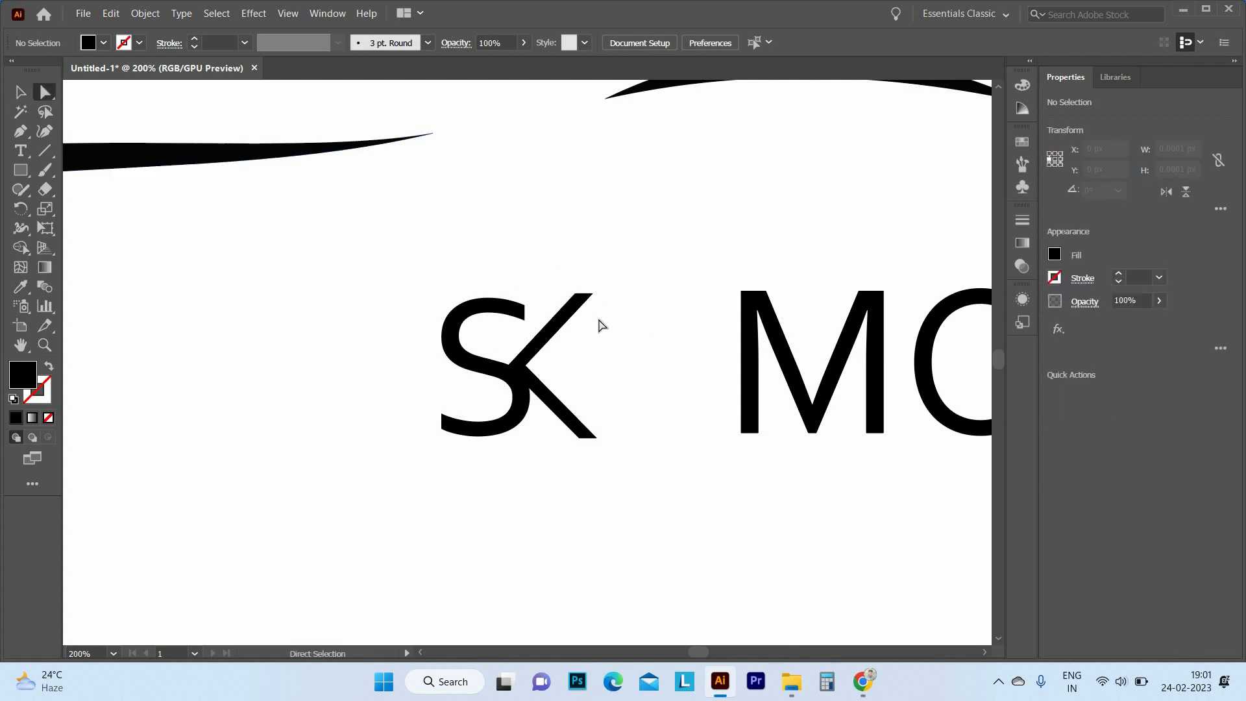
click(584, 298)
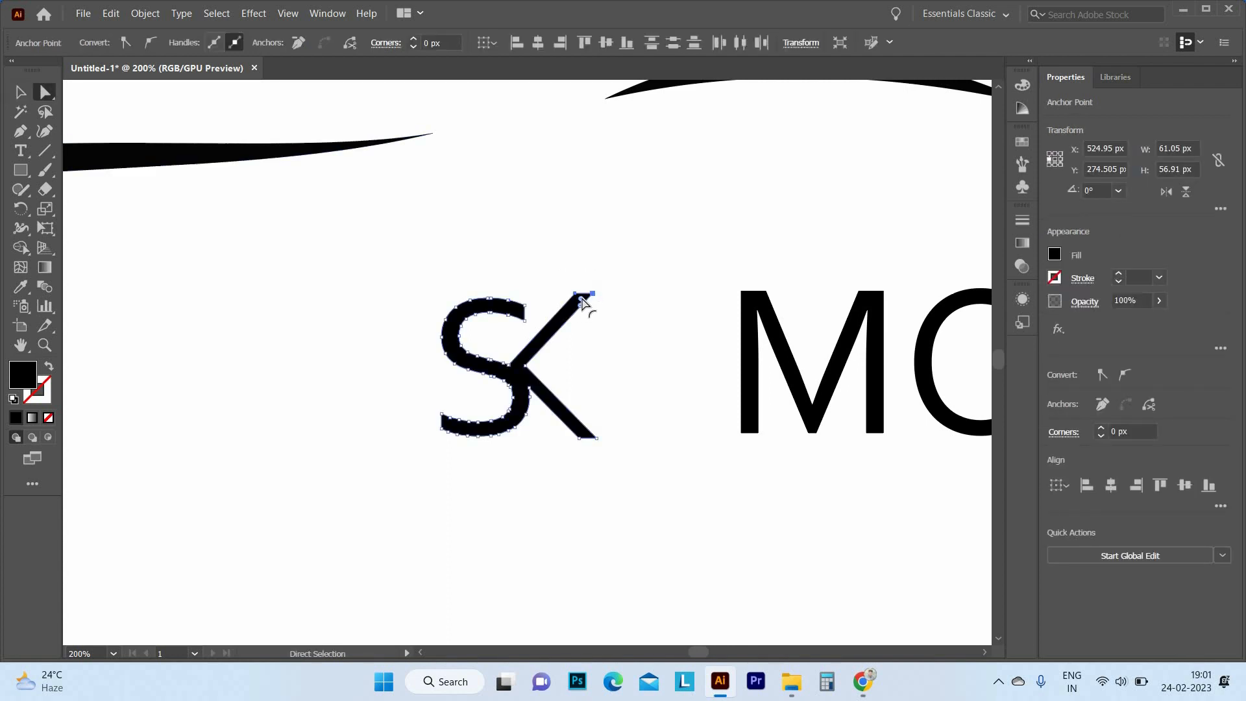
drag(557, 323, 624, 364)
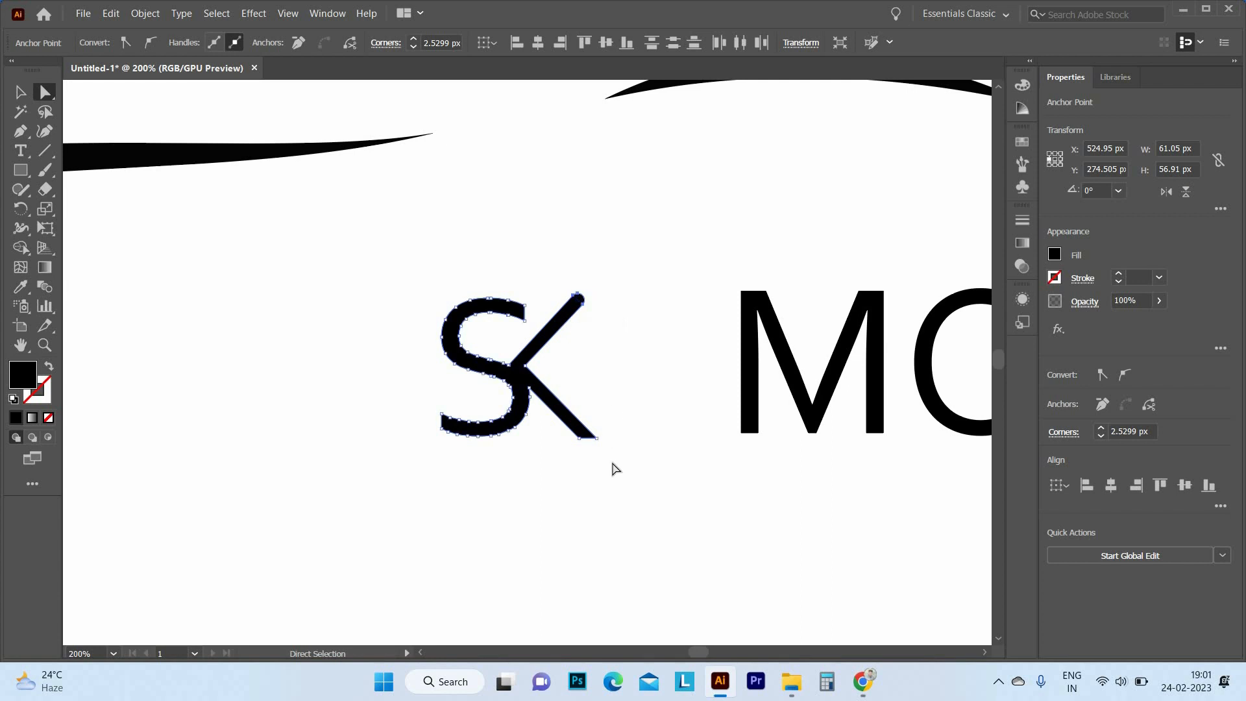
click(615, 467)
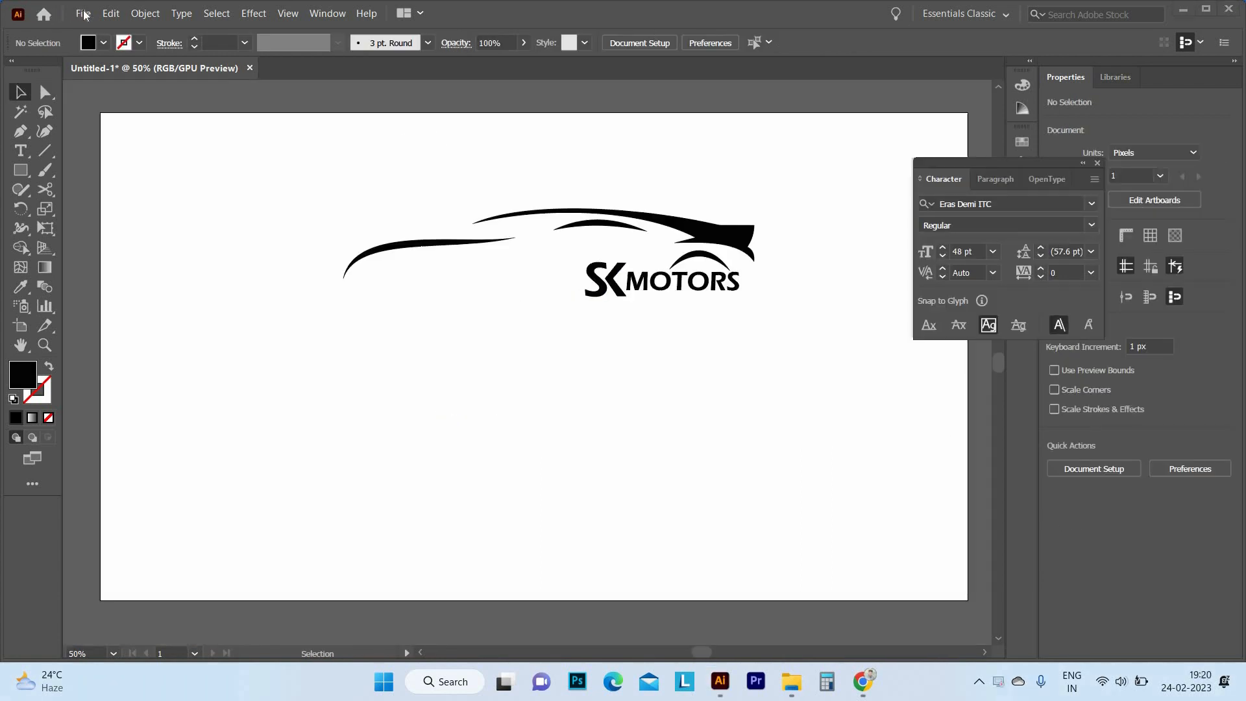
Step: Create a new A4 document of 595.28 x 841.89 pt from the recent presets
click(83, 13)
click(98, 30)
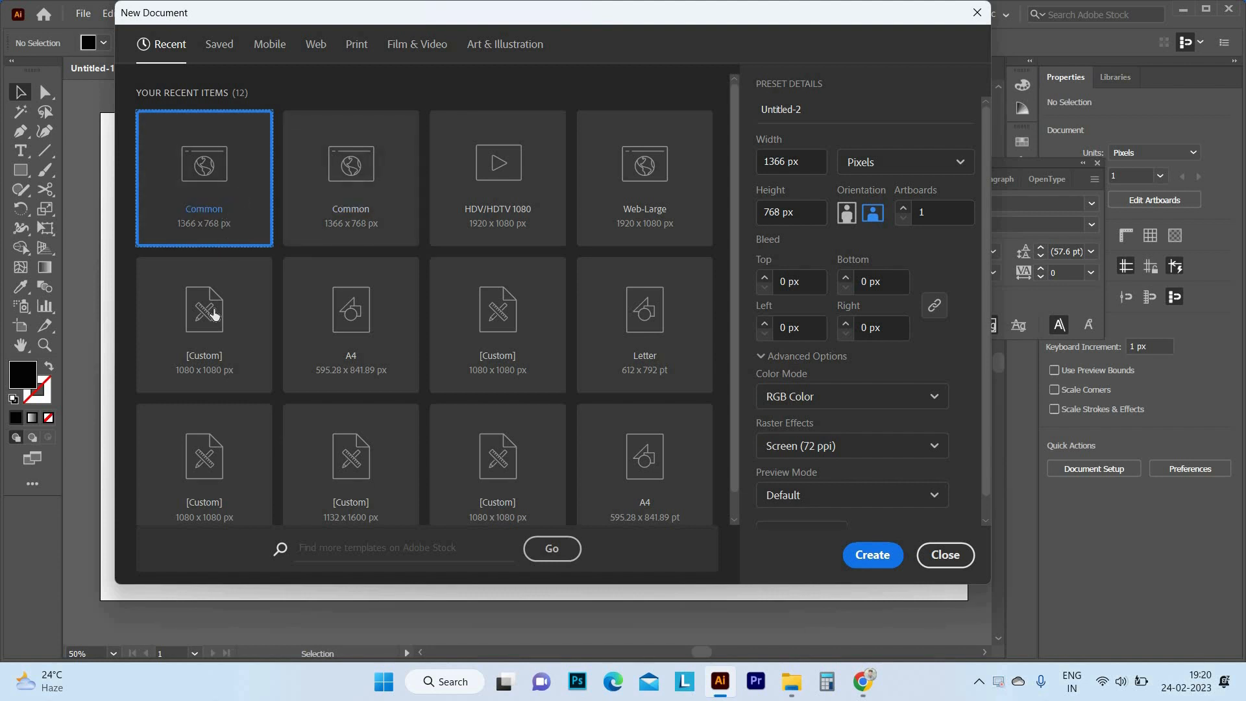
click(206, 327)
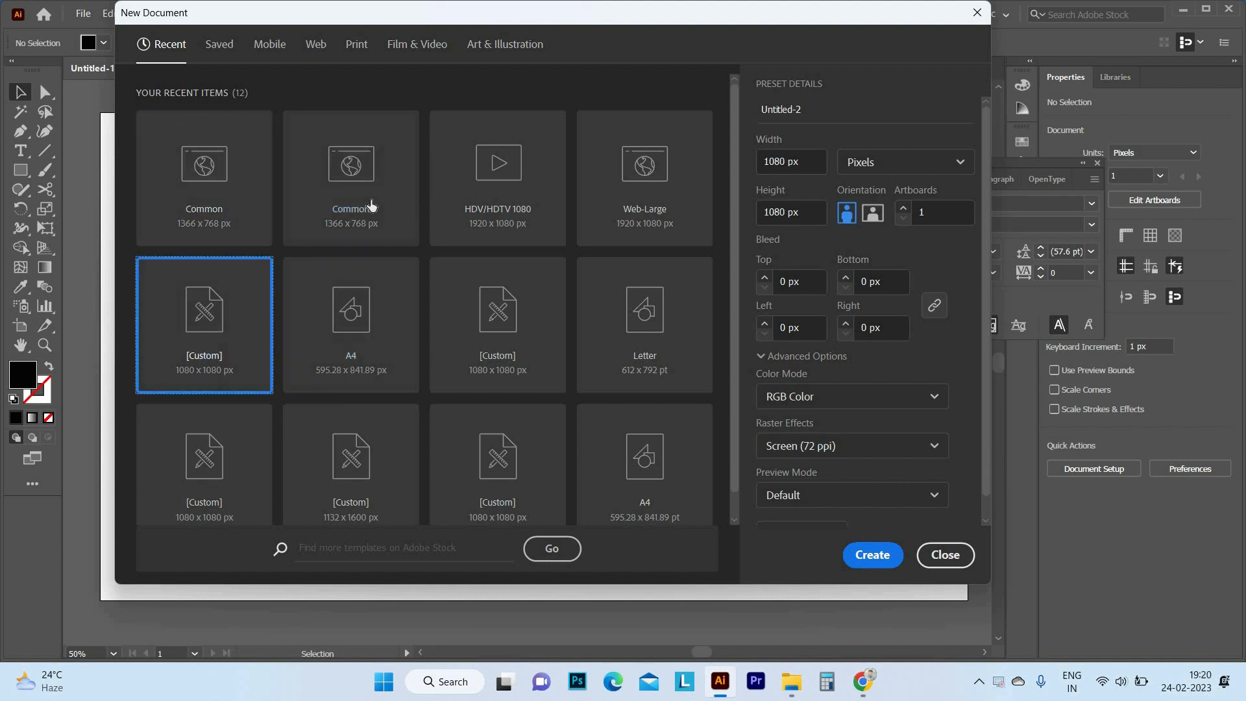
scroll(443, 276, down, 1)
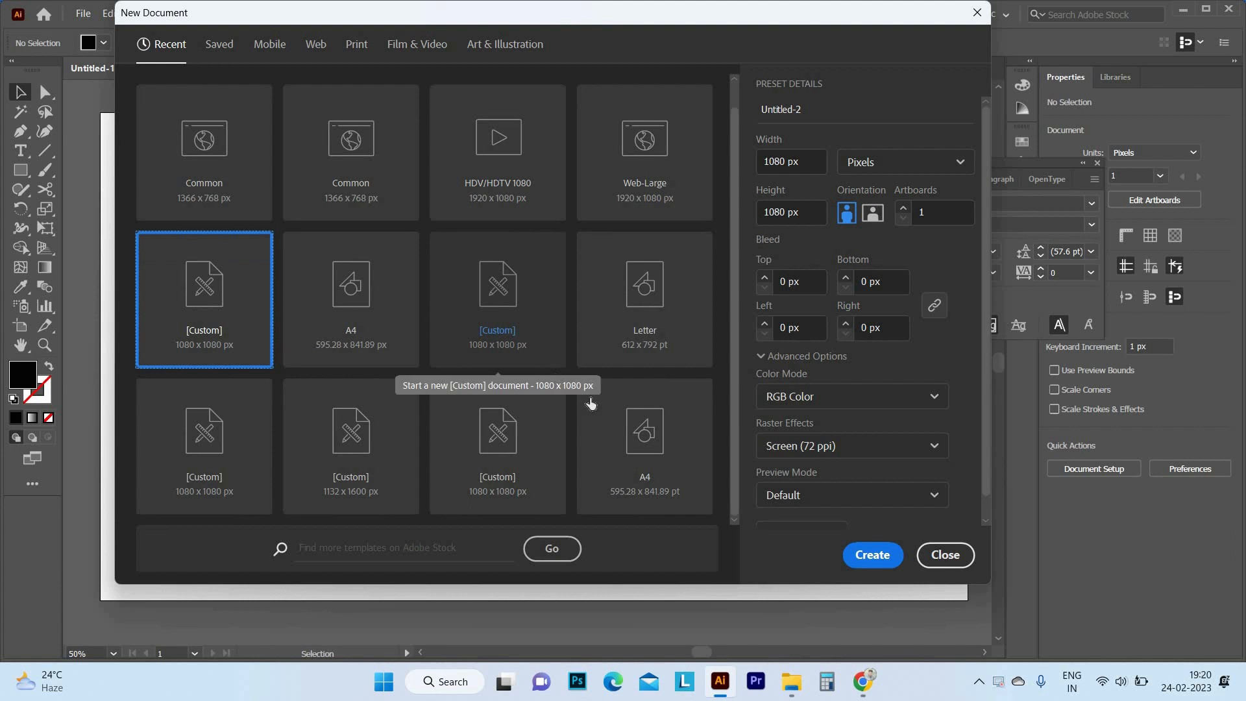
click(646, 459)
key(Return)
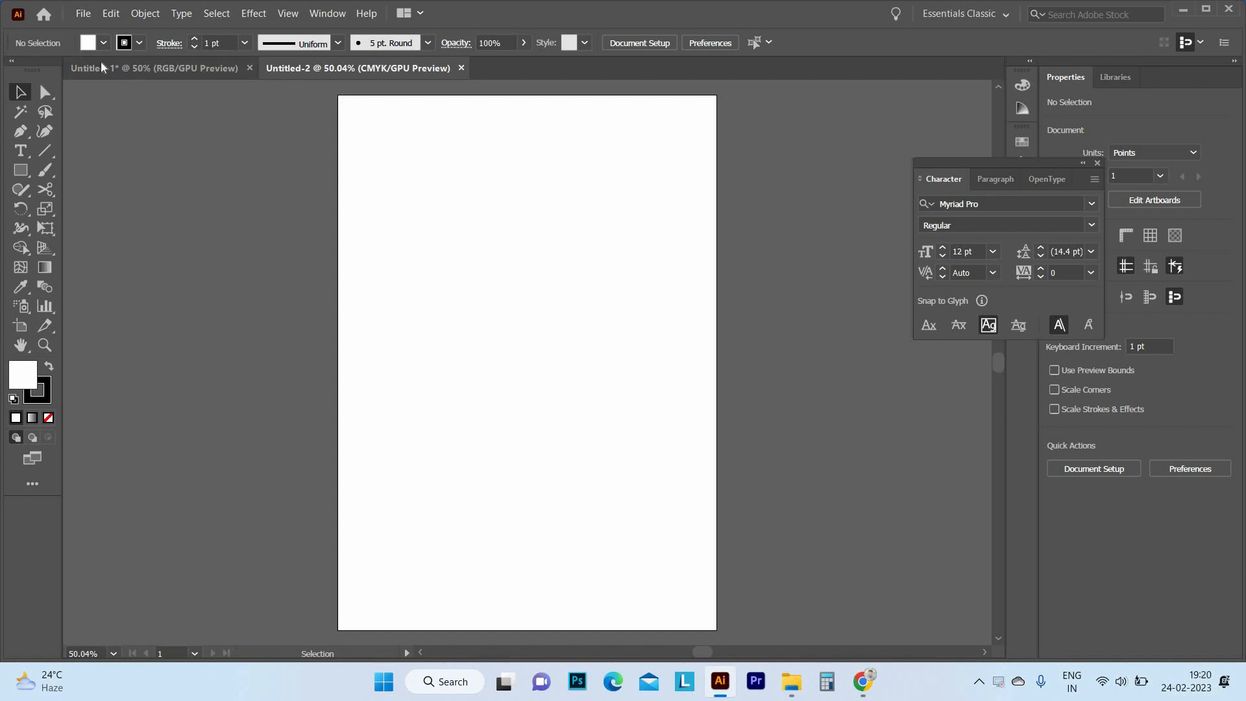
Step: Draw a rectangle about 596 x 275 pt across the upper third of the page and fill it near-black #070707
click(20, 170)
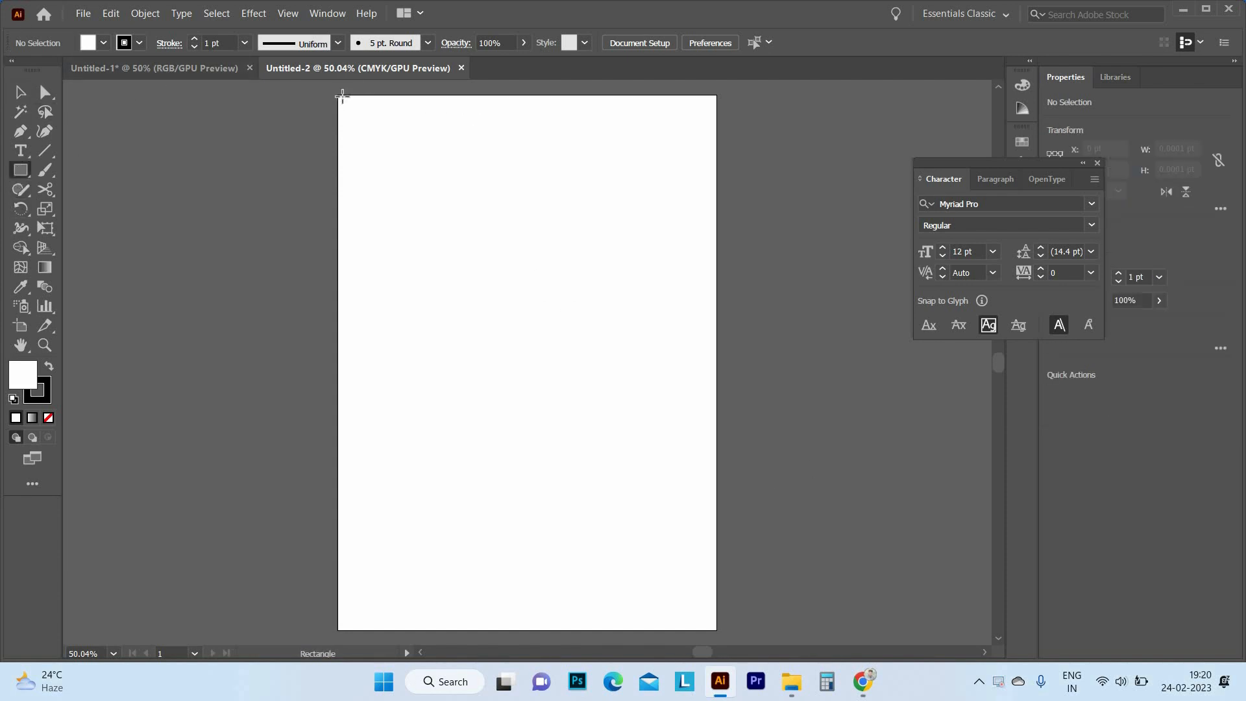
drag(339, 96, 717, 268)
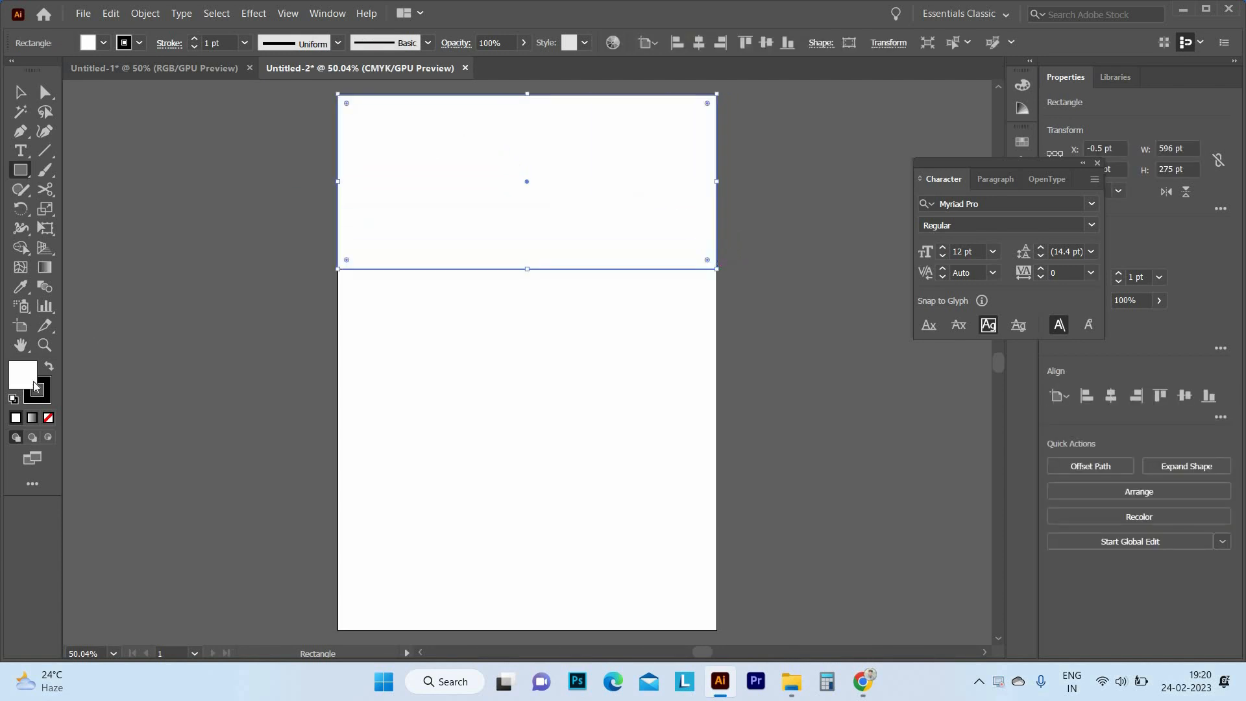
click(689, 450)
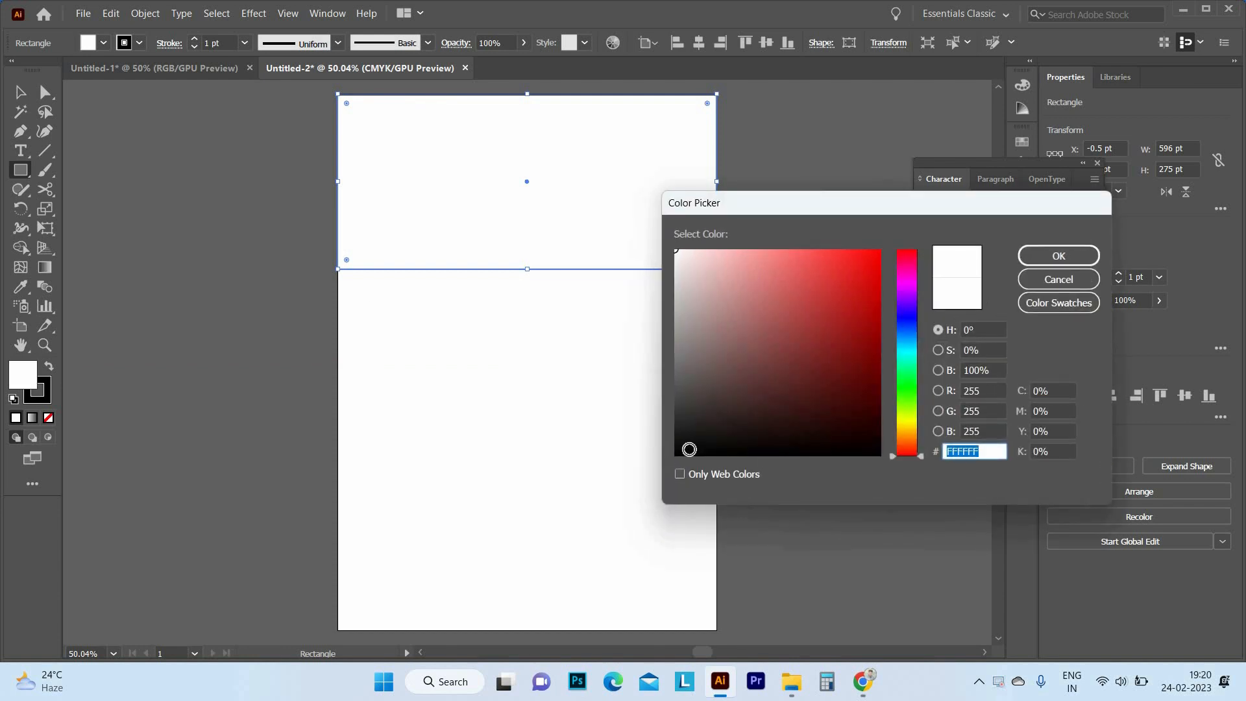
click(1044, 260)
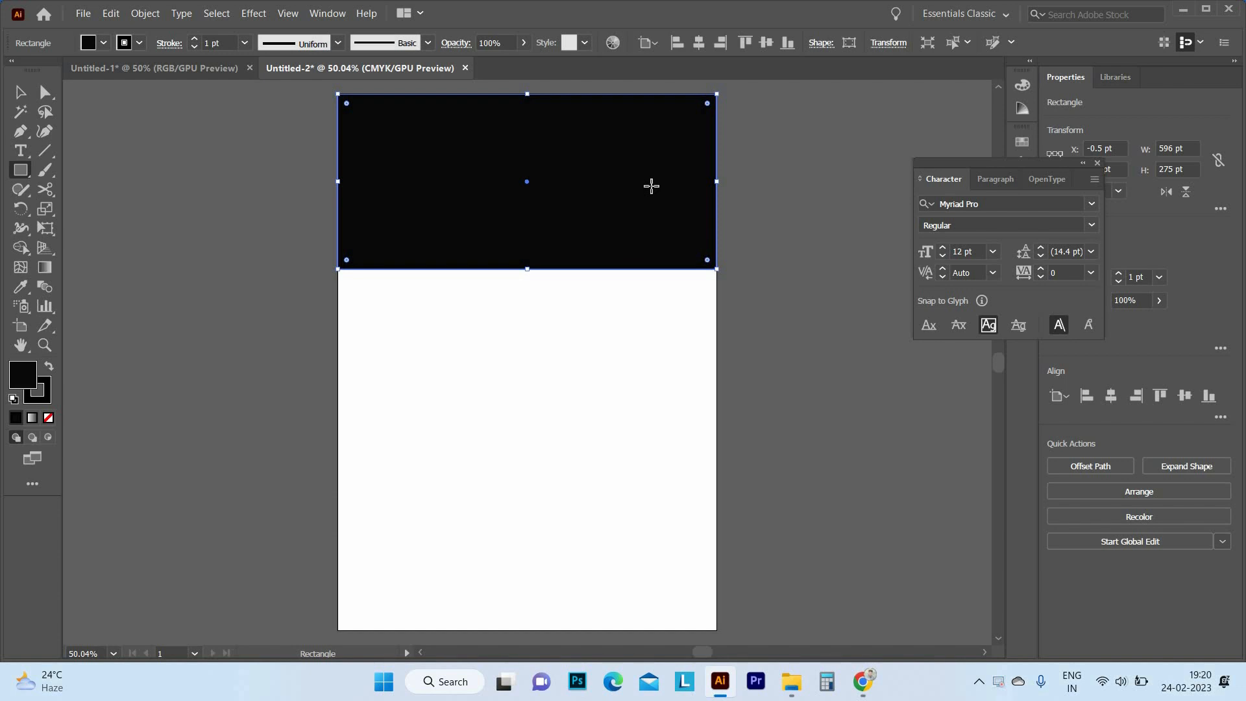
click(652, 191)
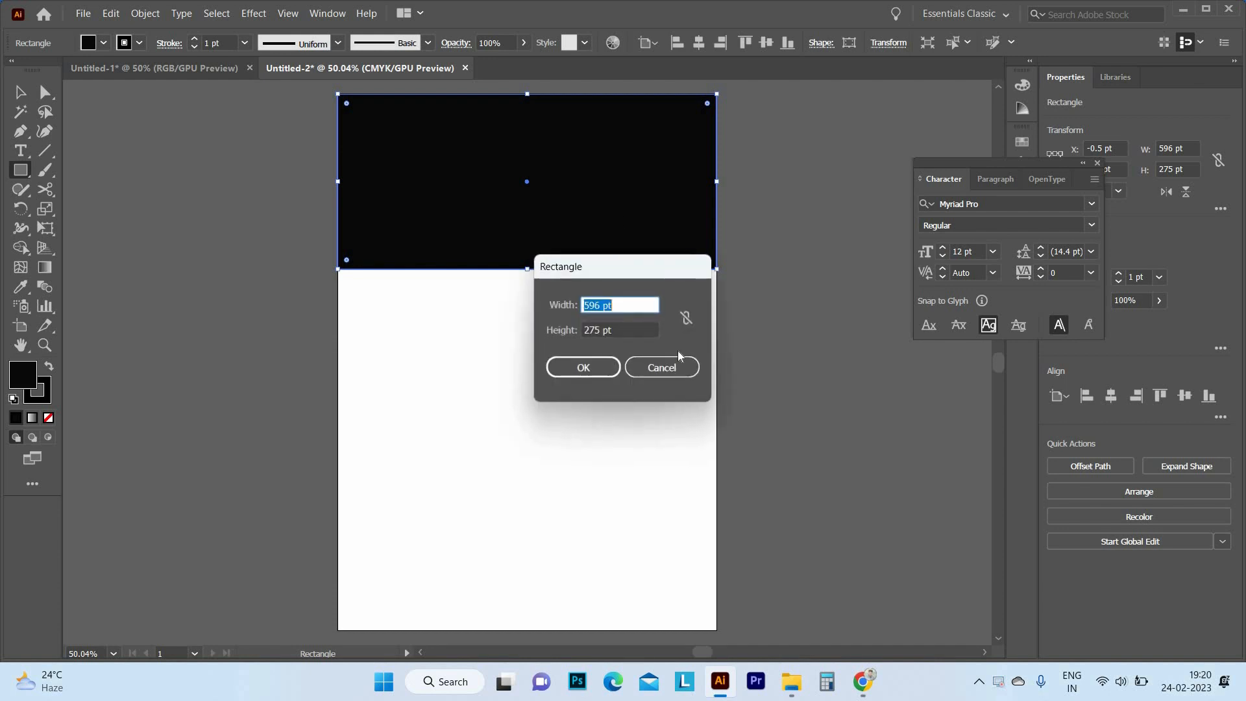
click(677, 371)
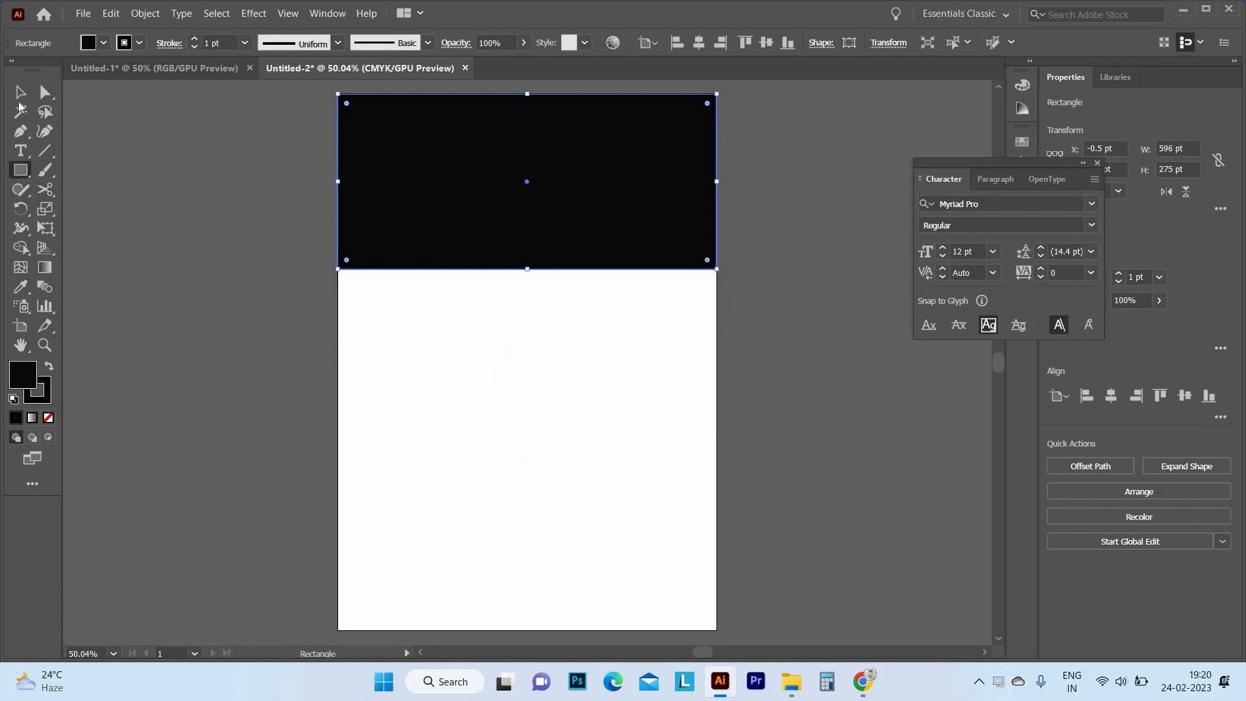
Step: Fill the rest of the page with two stacked copies of the black rectangle, the lowest about 292 pt high
key(v)
drag(571, 255, 534, 630)
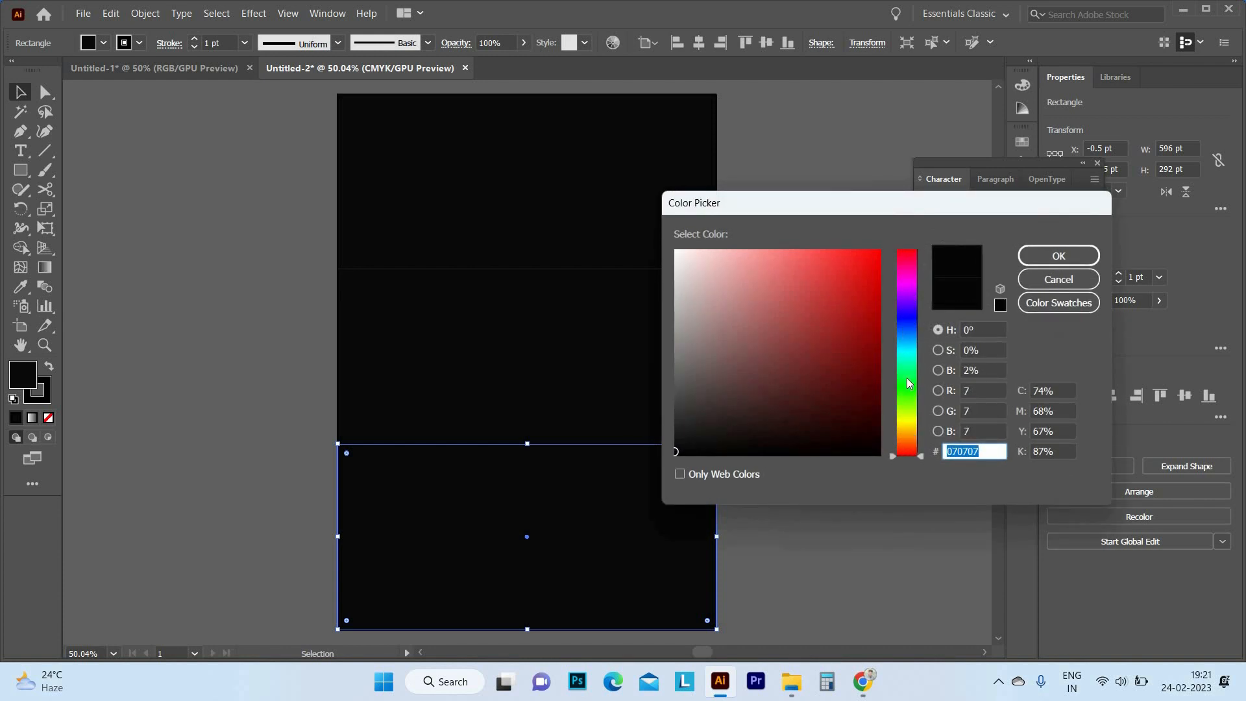
Step: Fill the bottom rectangle with a purple of hue 288° and the middle rectangle with a very pale blue
click(912, 284)
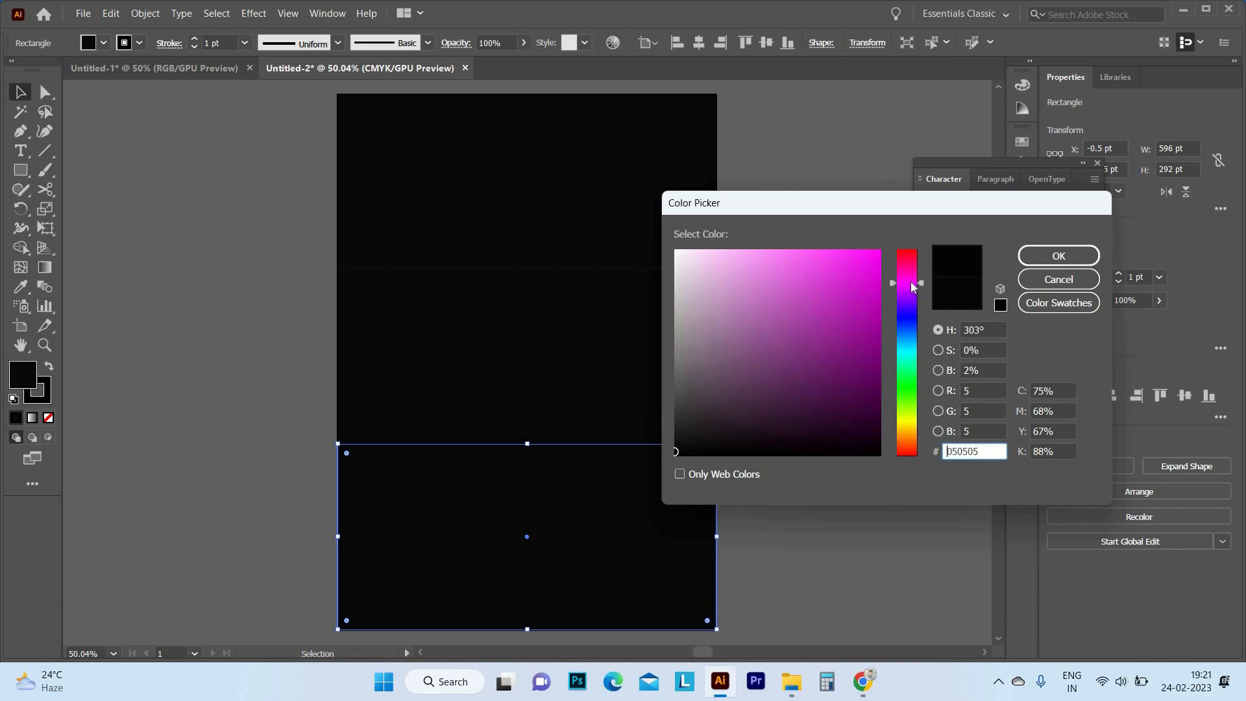
click(909, 410)
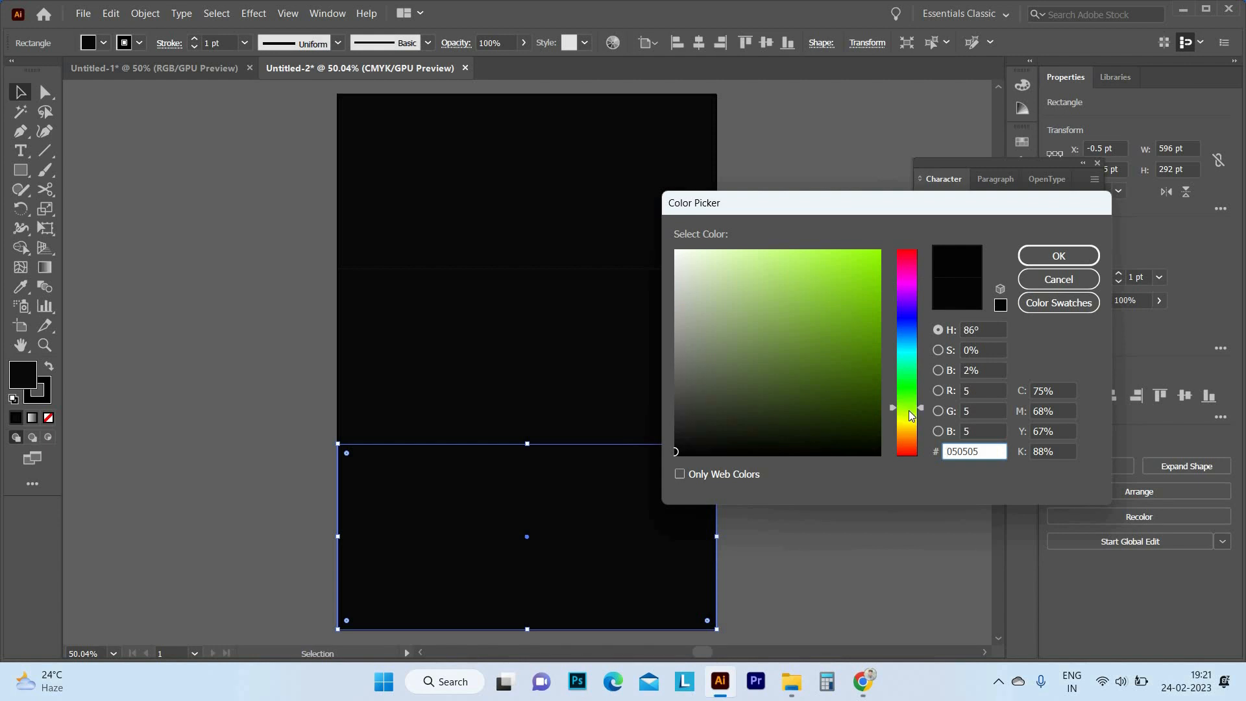
click(911, 413)
click(914, 292)
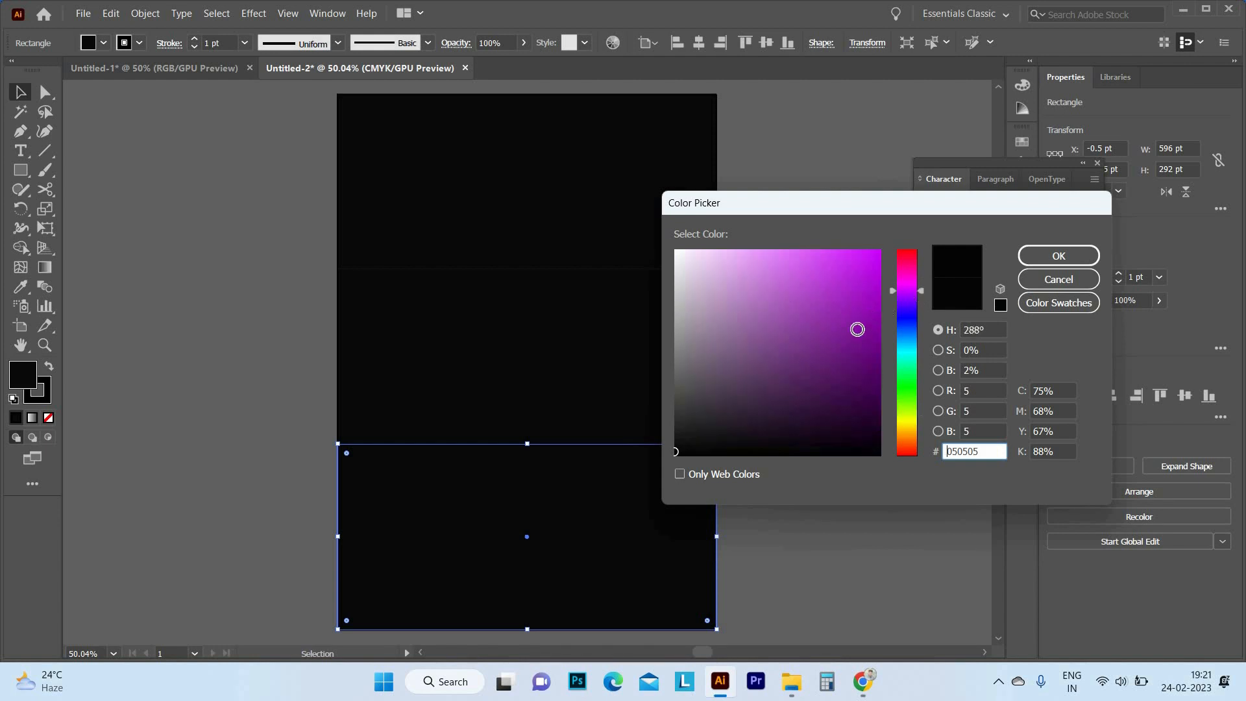
click(855, 332)
key(Return)
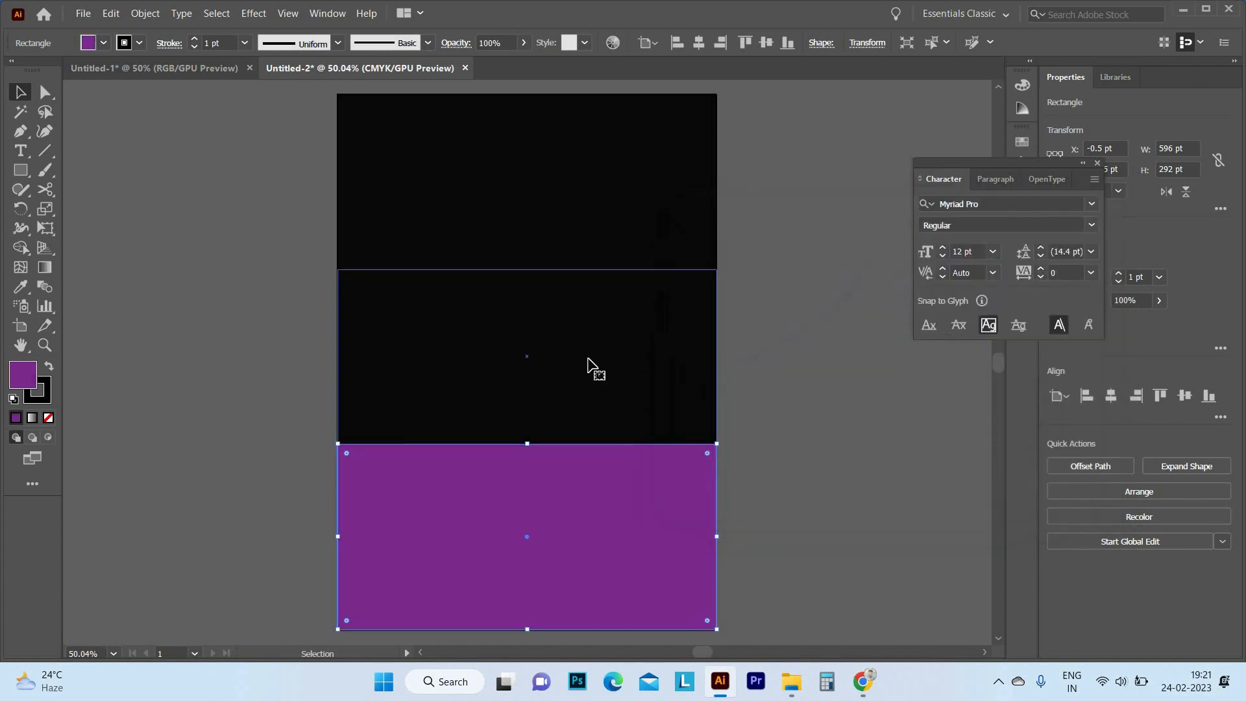
click(590, 364)
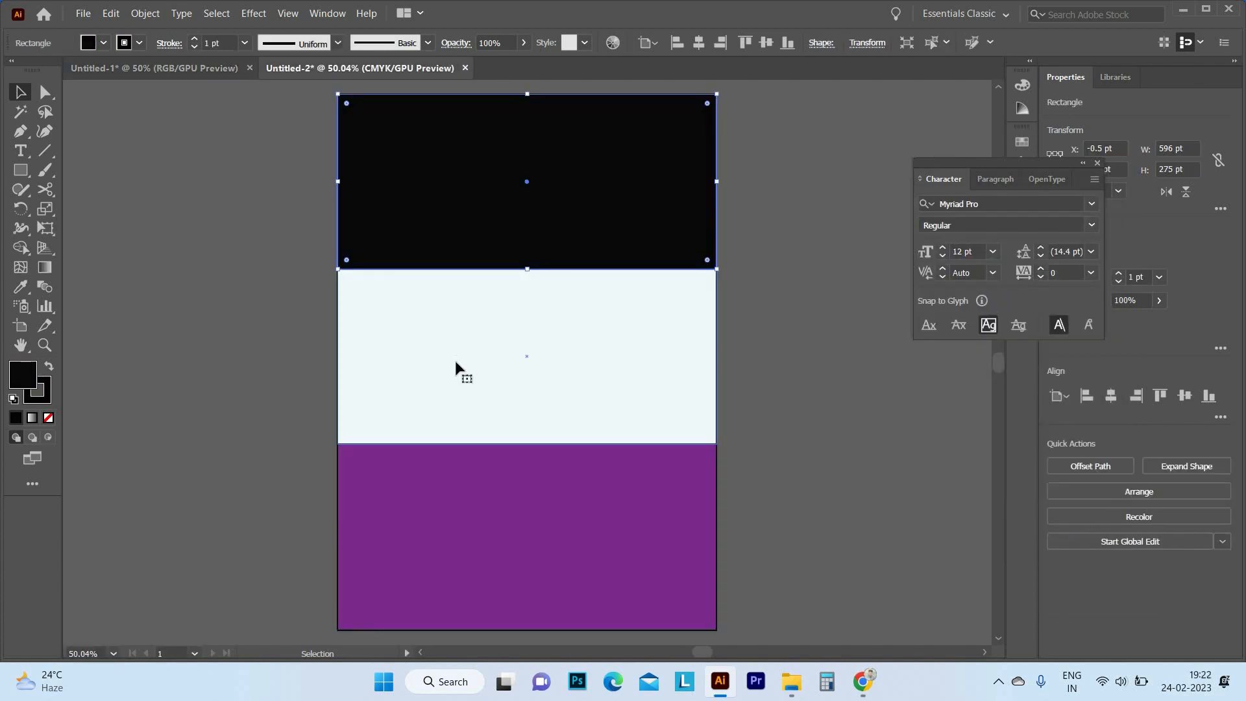
Step: Paste the SK MOTORS logo onto the pale middle band and enlarge it to about 547 x 117 pt
click(457, 366)
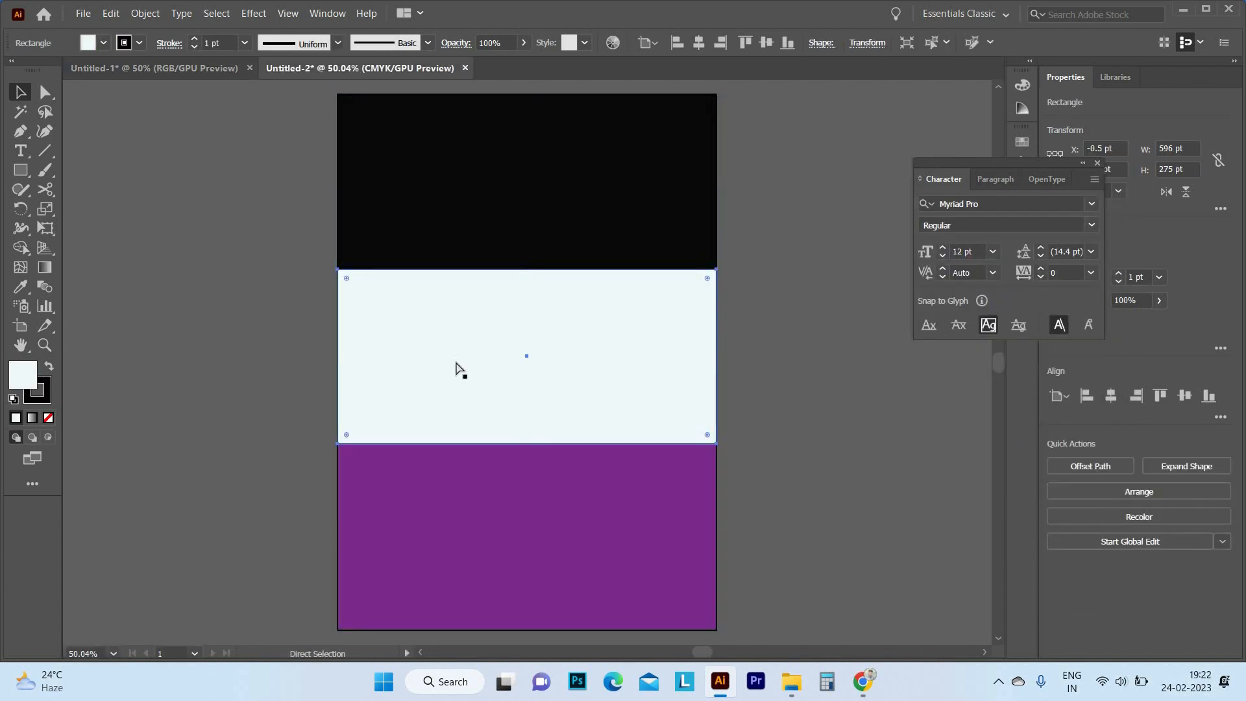
key(ctrl+v)
drag(735, 415, 691, 406)
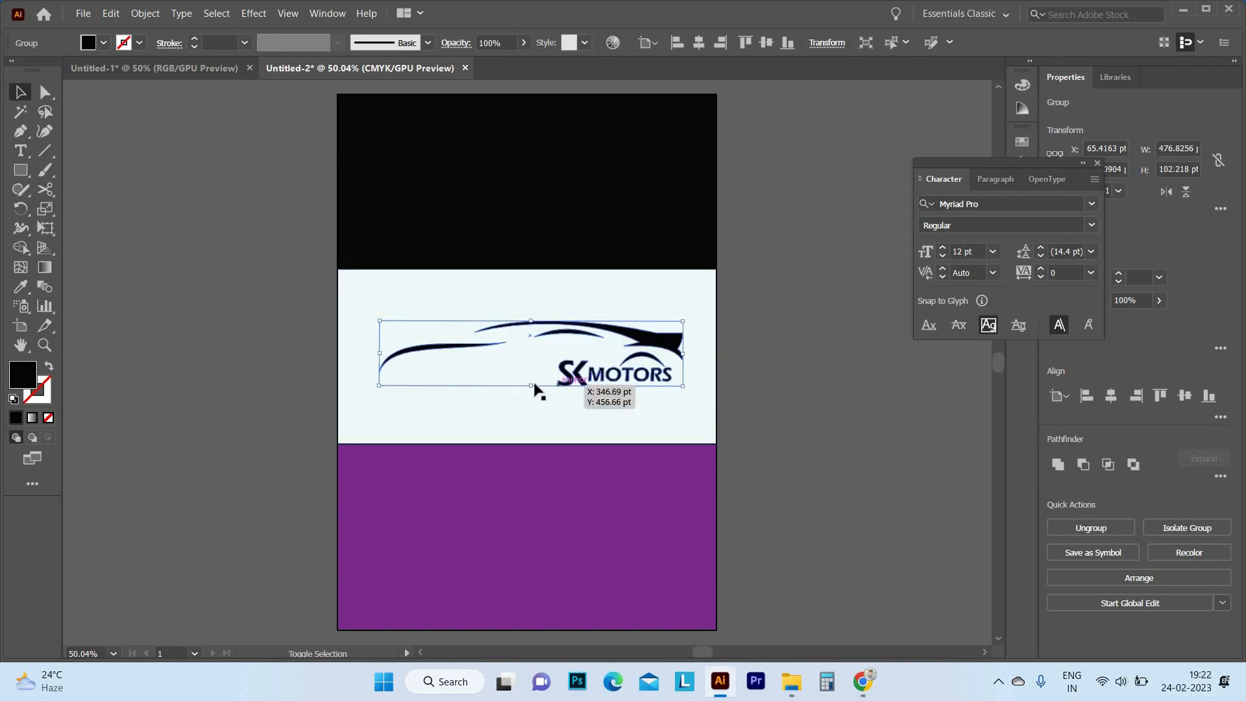
drag(534, 394, 602, 406)
click(604, 396)
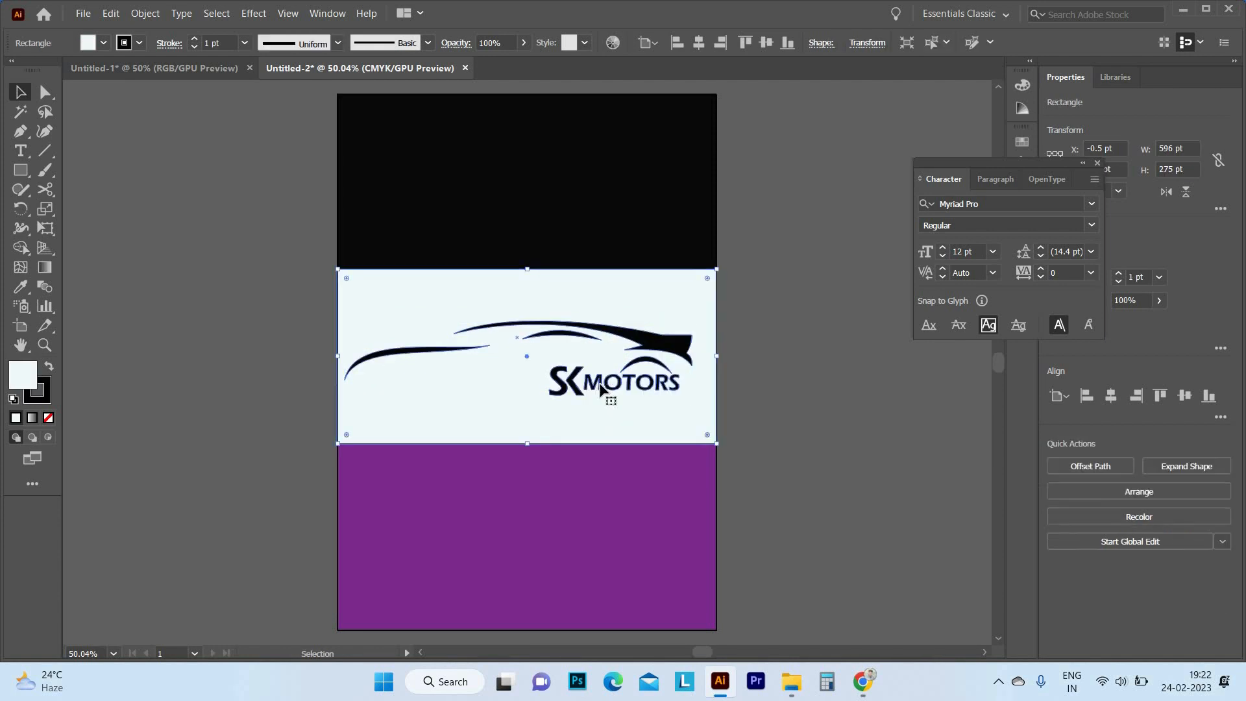
Step: Copy the logo straight up onto the black band and fill the copy with near-white #FAFCFC
click(600, 384)
drag(600, 386, 604, 216)
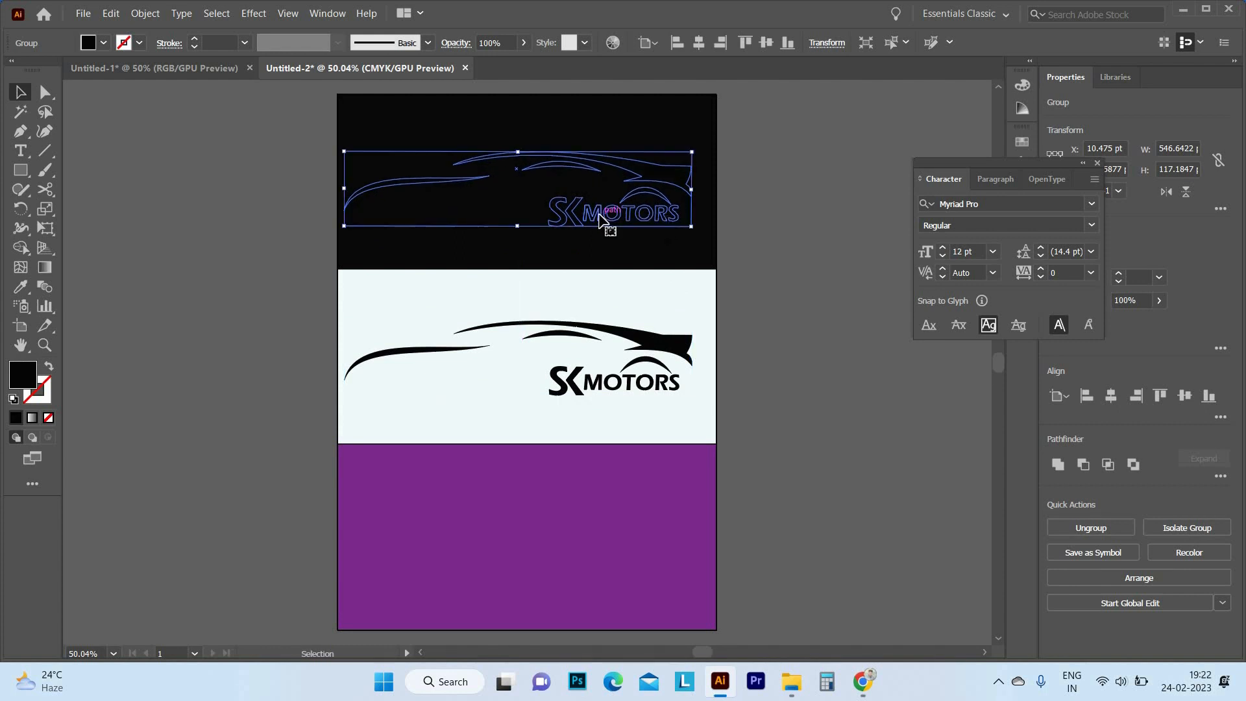
double_click(28, 381)
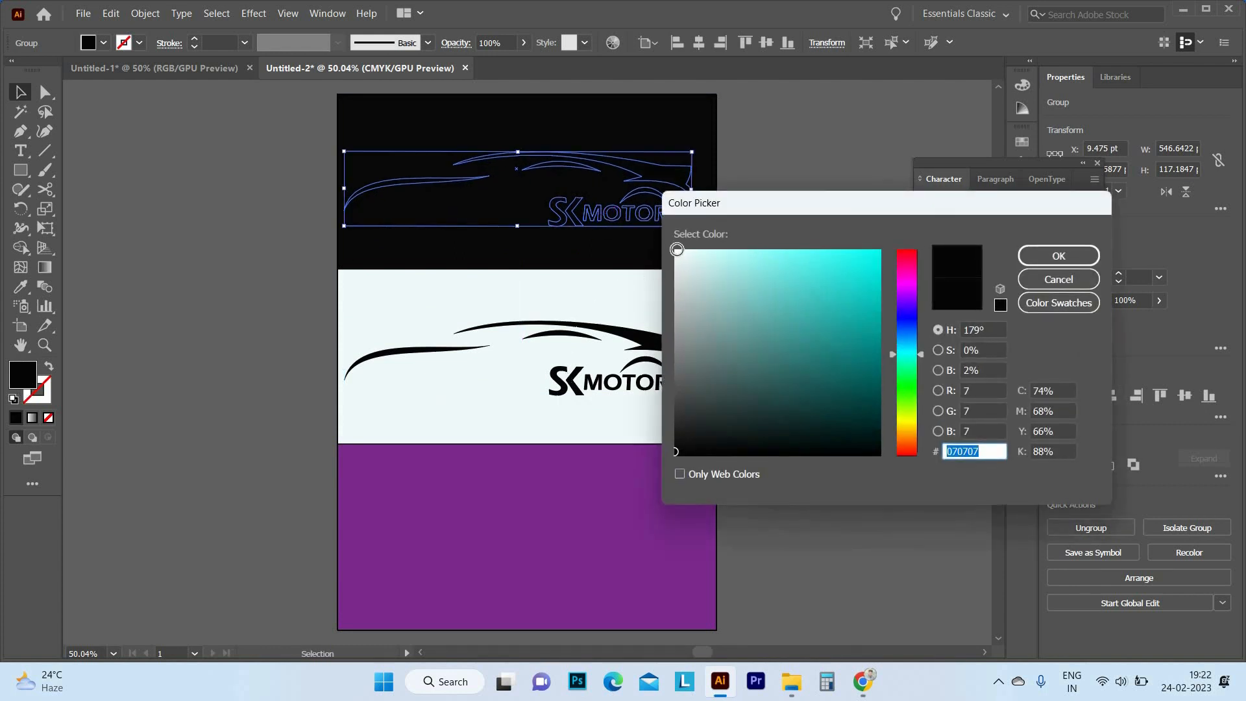
click(677, 250)
click(1060, 258)
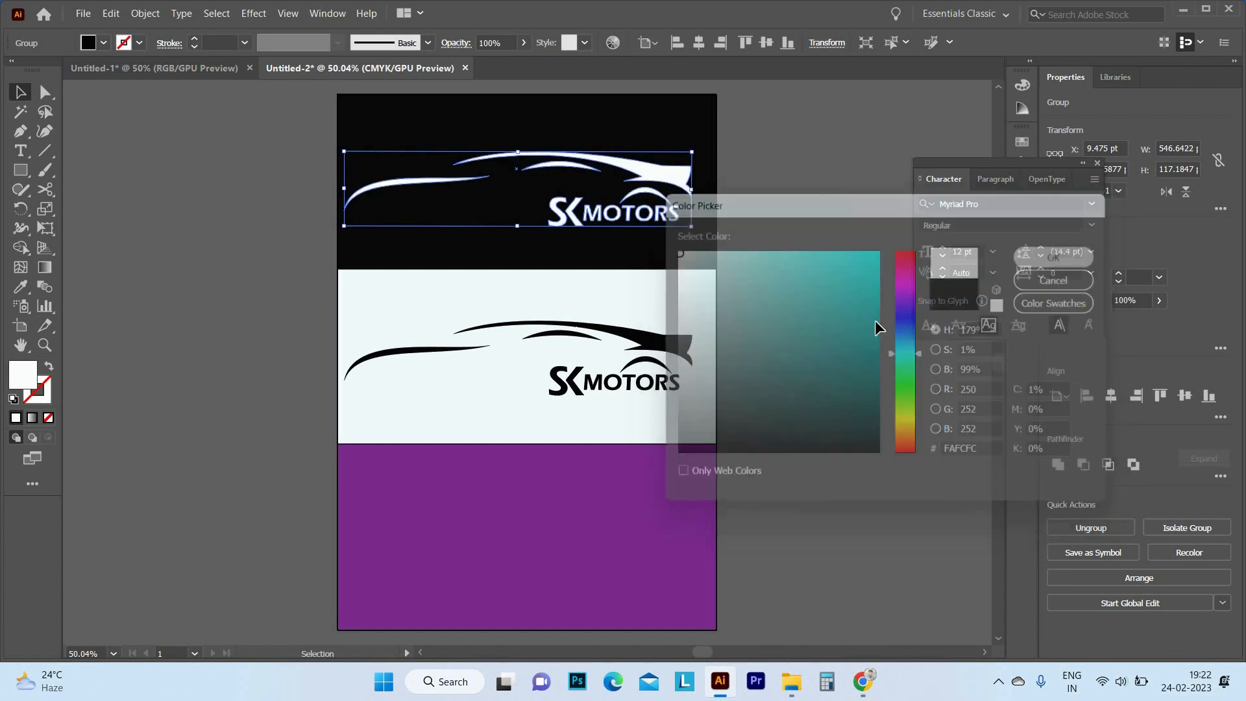
Step: Copy the white logo from the black band down onto the purple band and deselect it
click(589, 177)
click(659, 184)
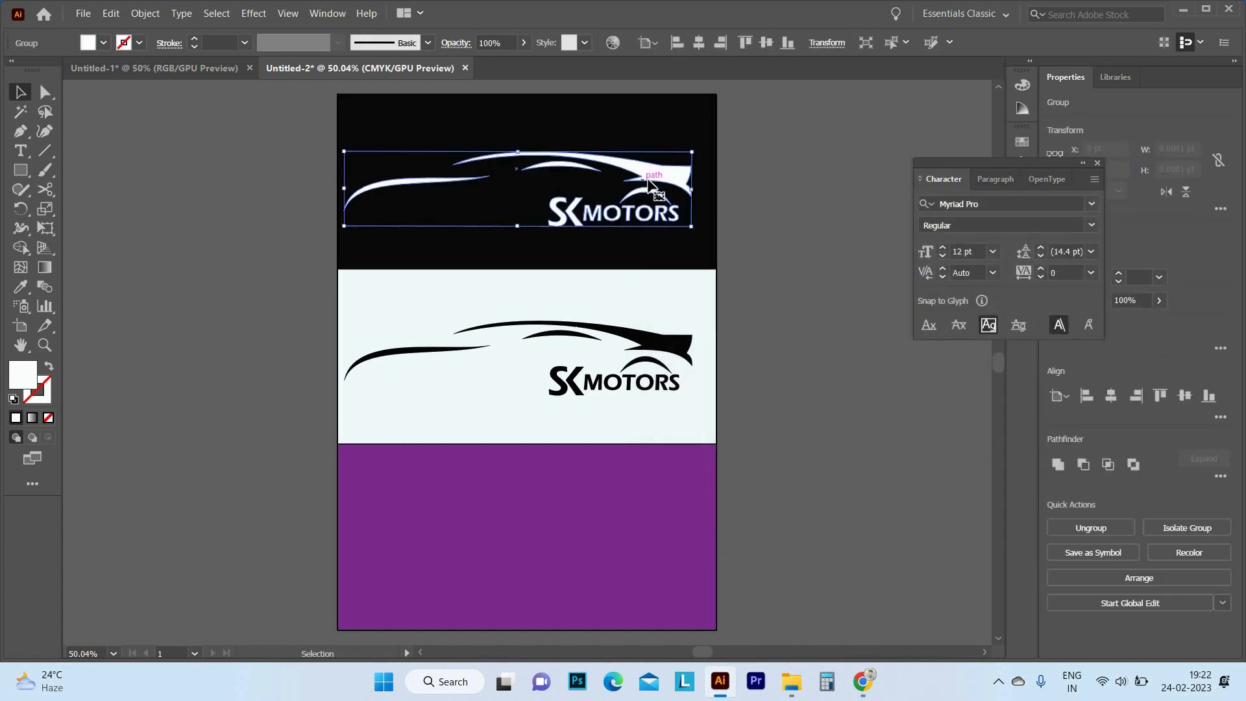
drag(659, 184, 658, 532)
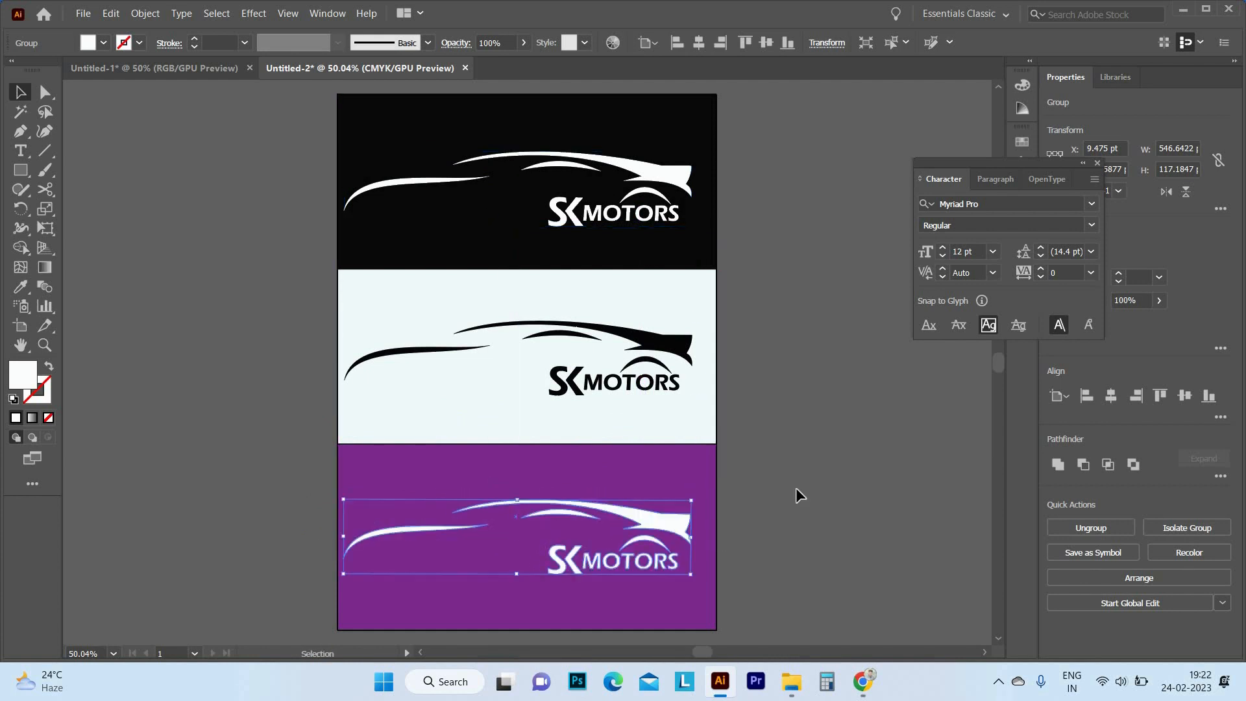
click(808, 488)
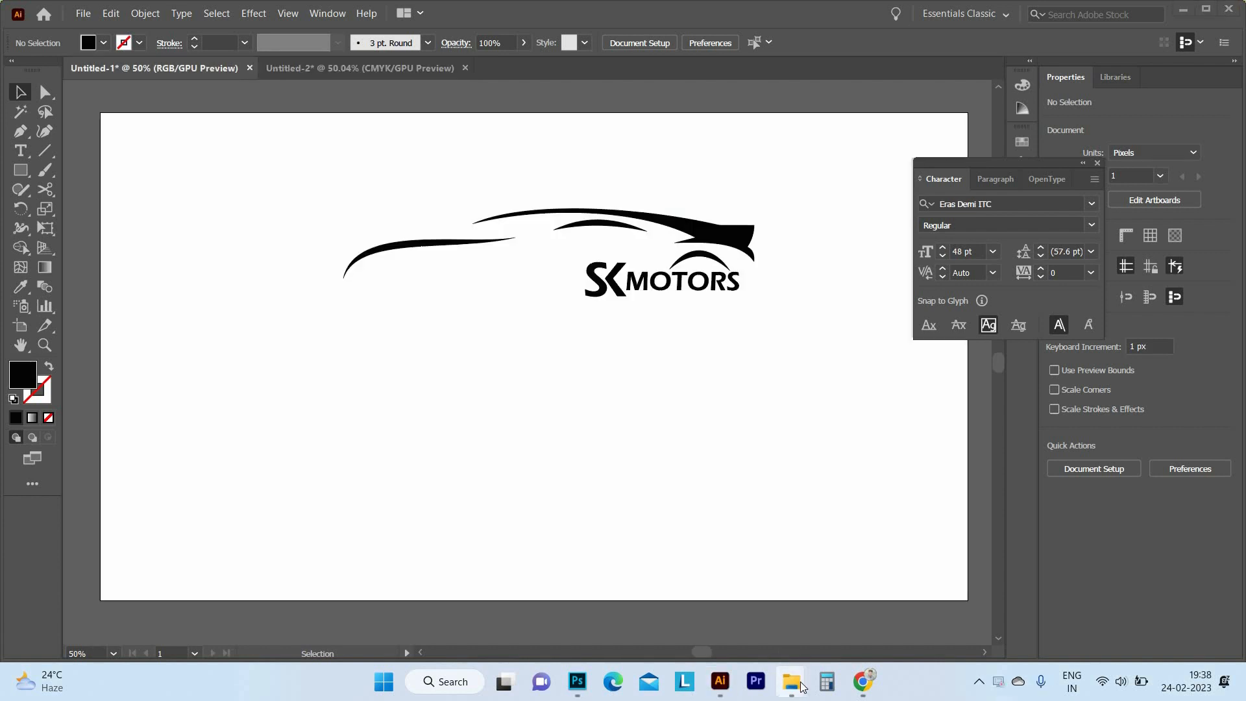
Step: Open the Photoshop file rm451-16a from the modern business logo letterpress archive in the Downloads folder
mouse_move(803, 687)
click(750, 615)
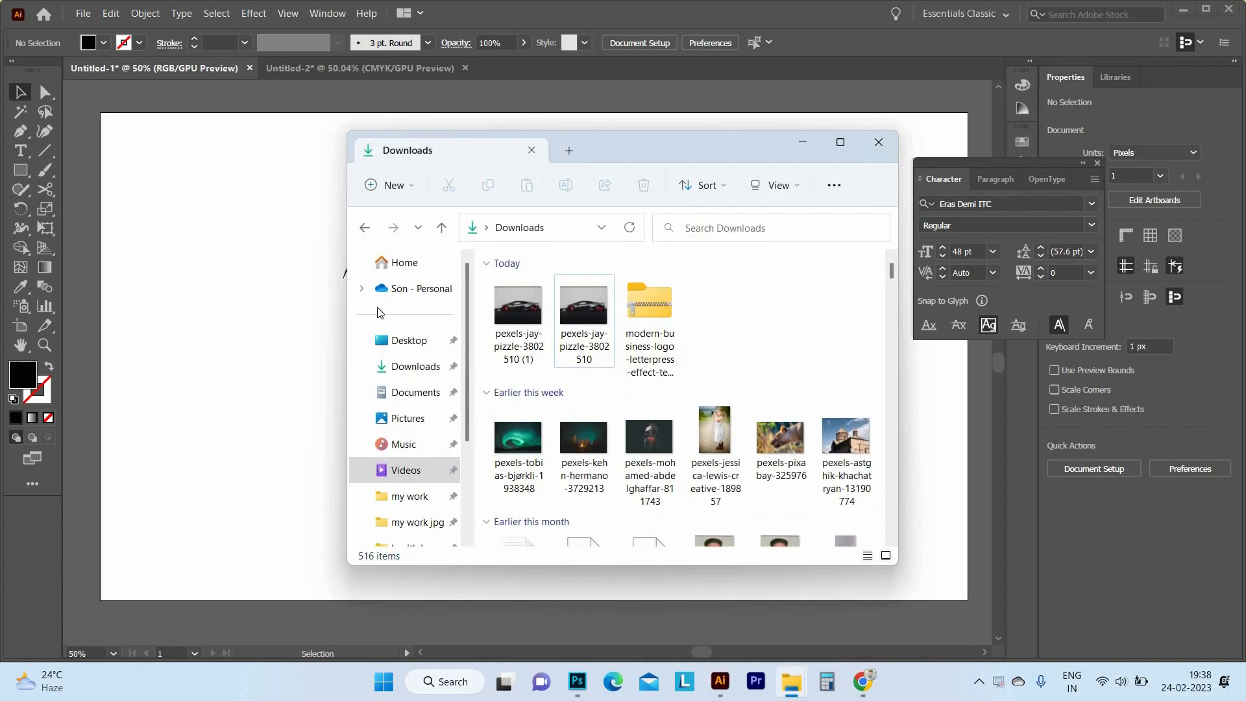
click(409, 364)
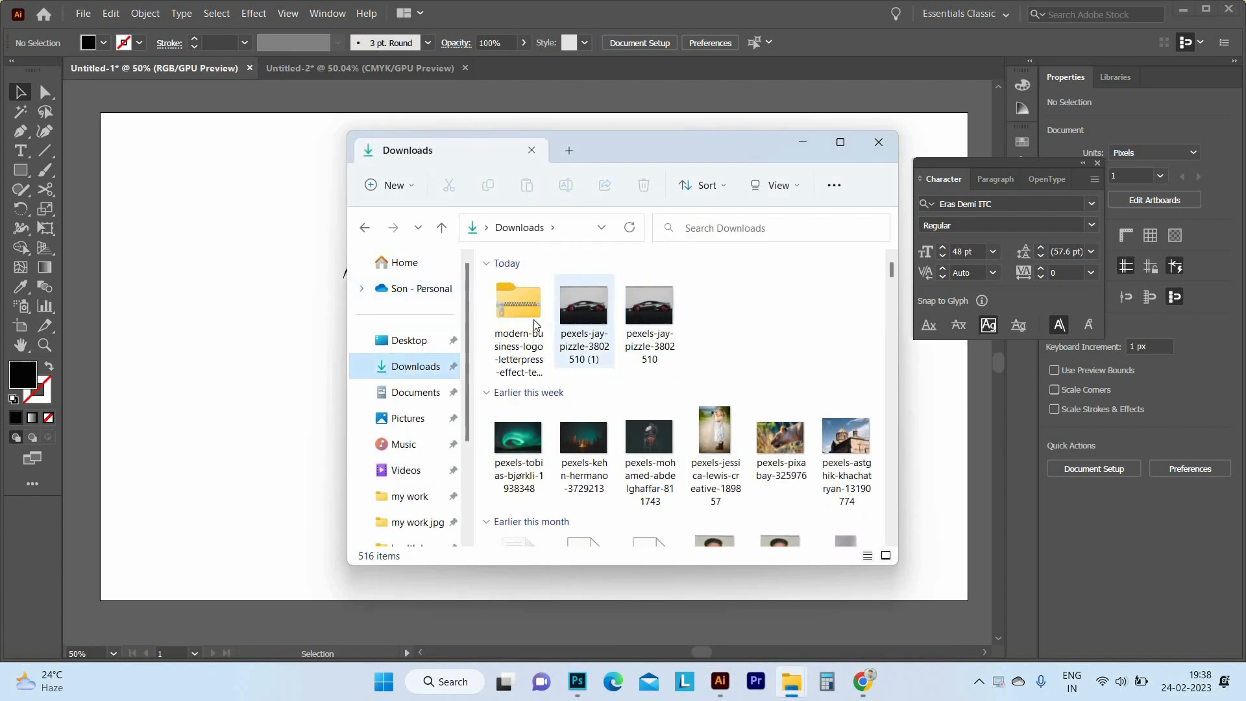
double_click(519, 311)
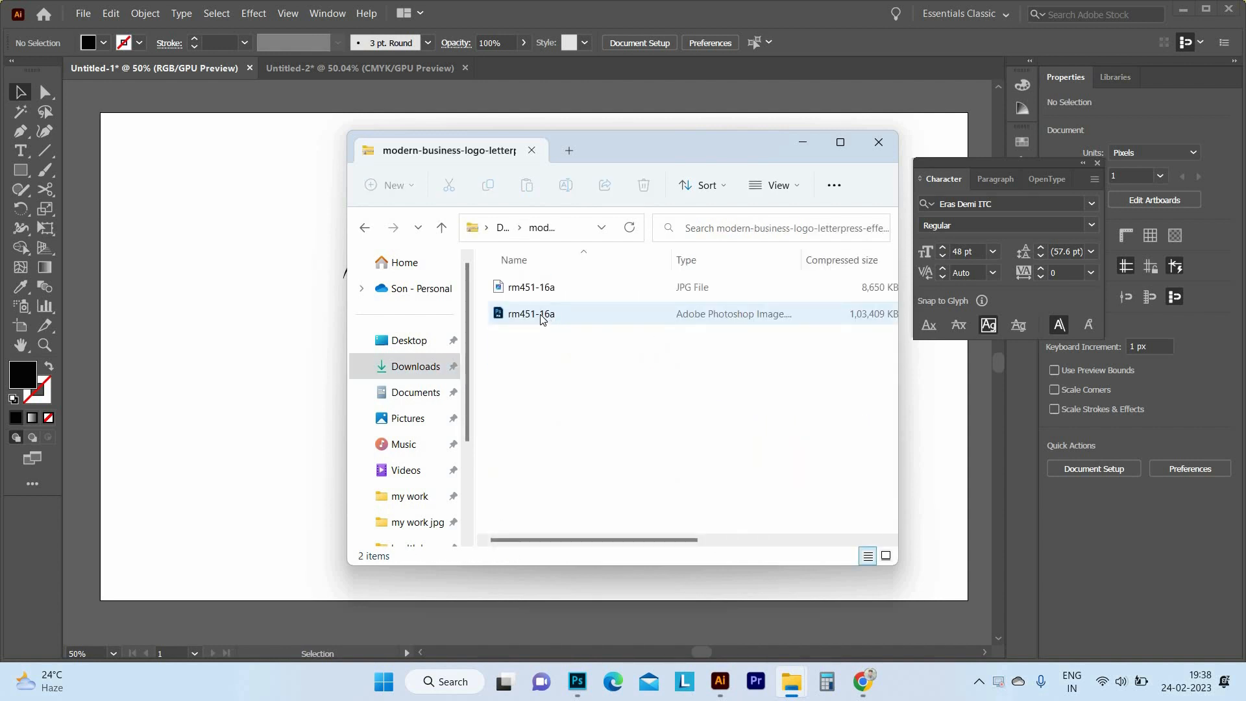
click(542, 314)
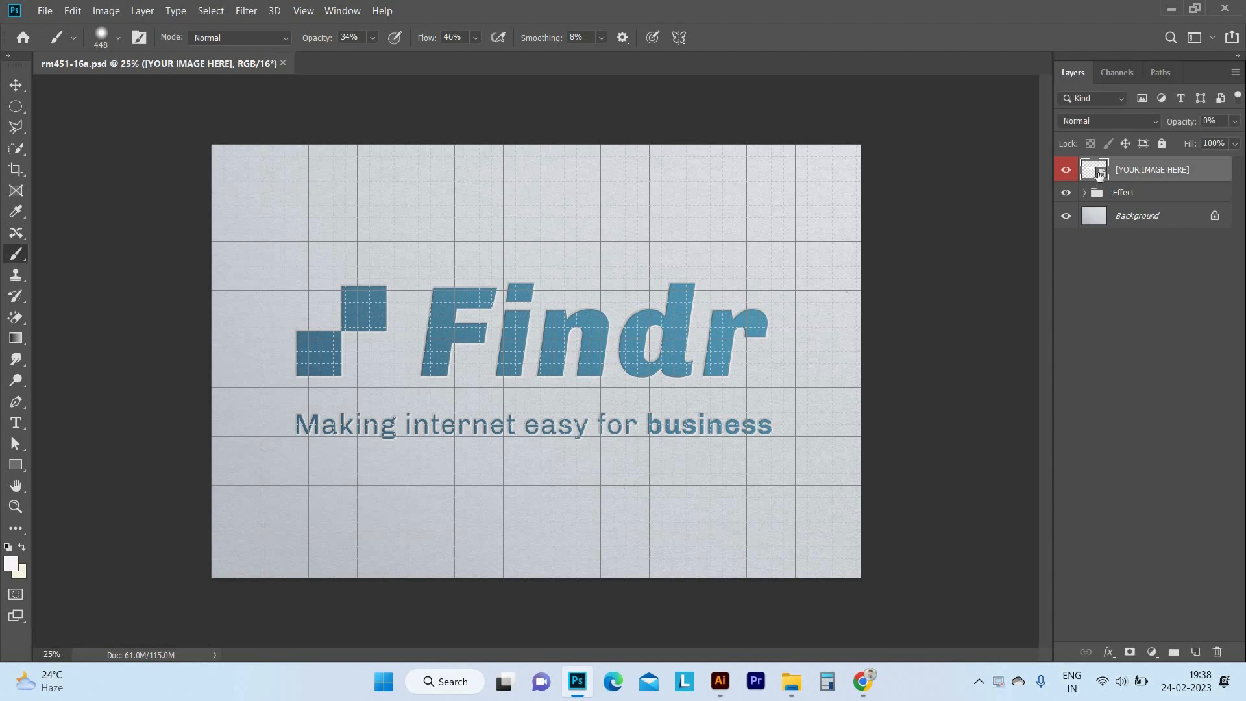
Step: Open the contents of the [YOUR IMAGE HERE] smart object, dismiss the missing fonts notice, and hide the [PLACEHOLDER] group
double_click(1100, 172)
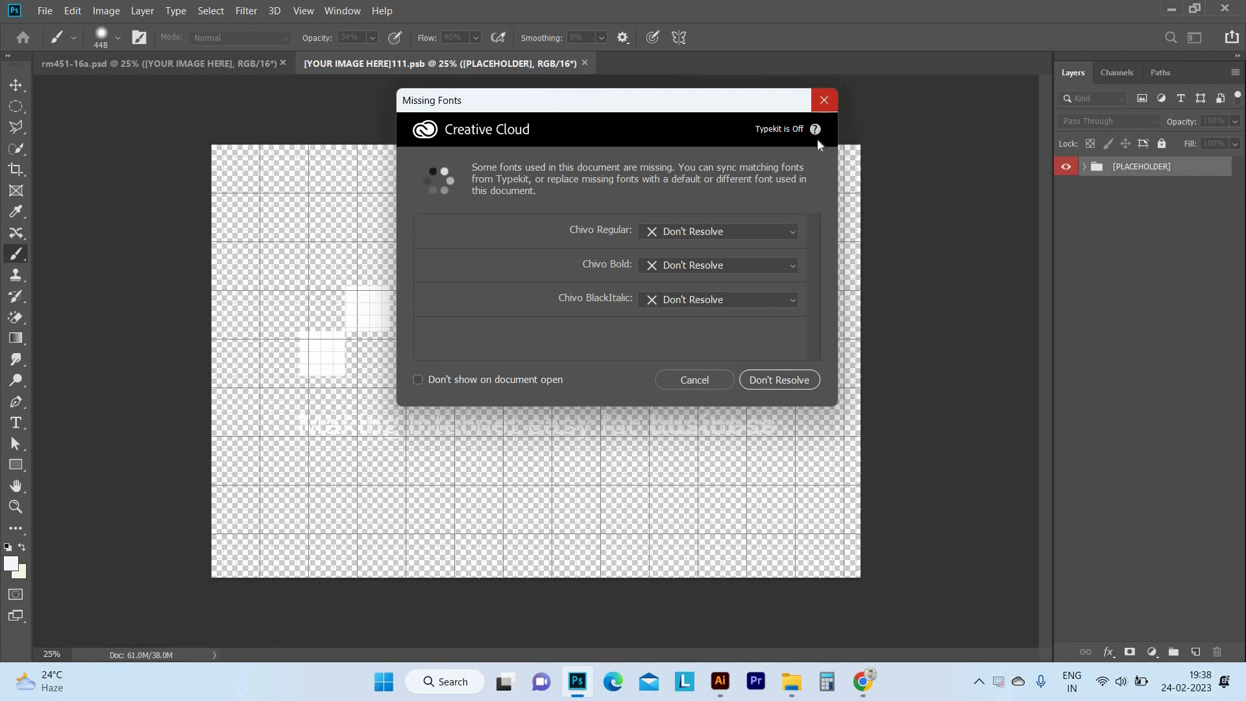
click(824, 100)
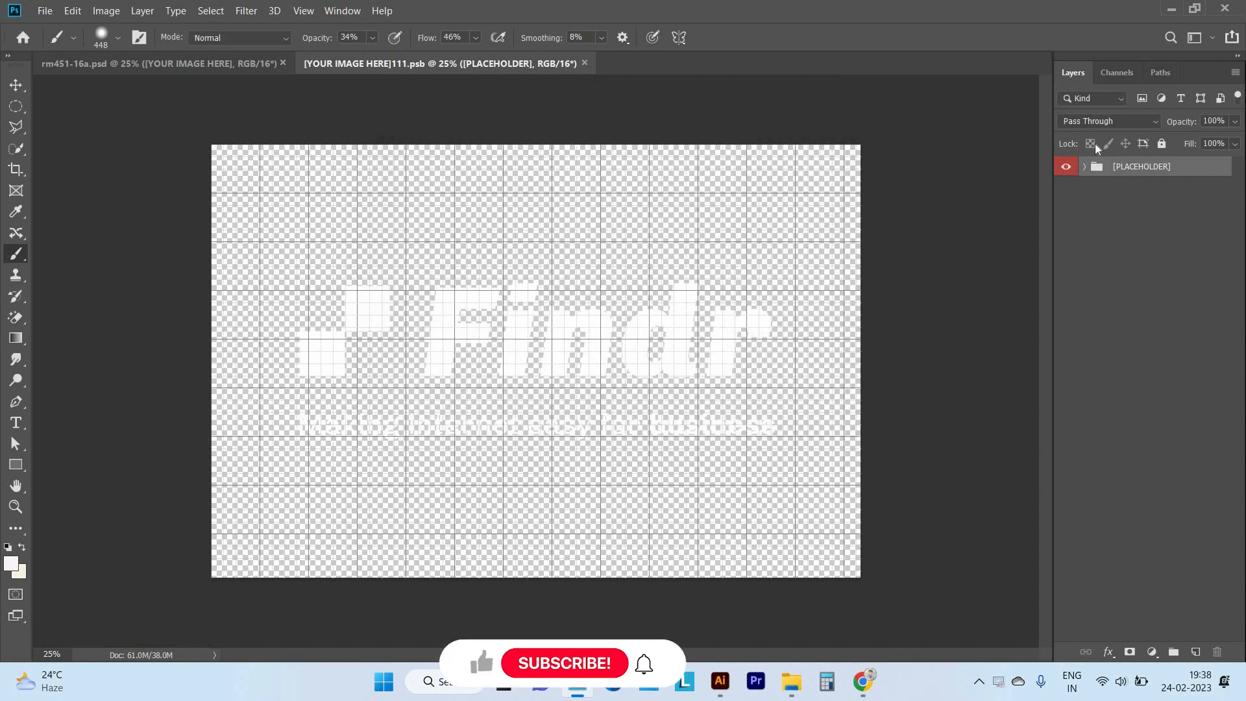
click(1065, 167)
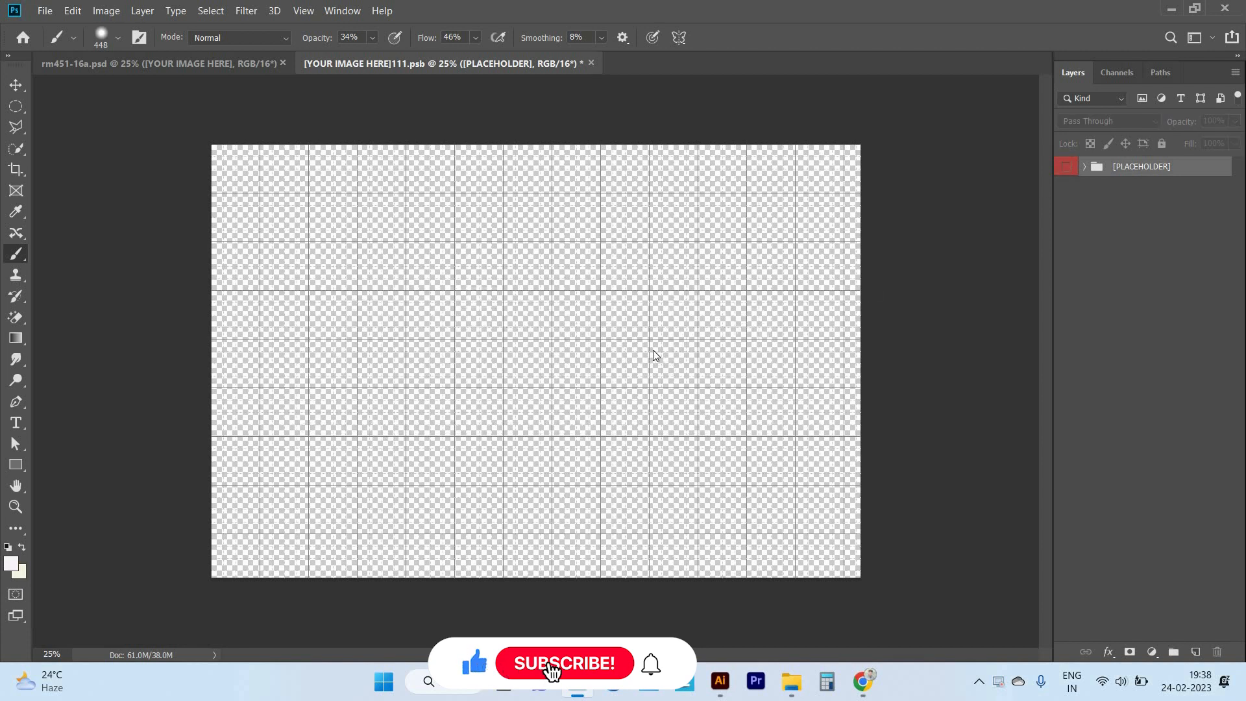
Step: Paste the copied SK MOTORS logo as a Smart Object and enlarge it on the canvas
key(ctrl+v)
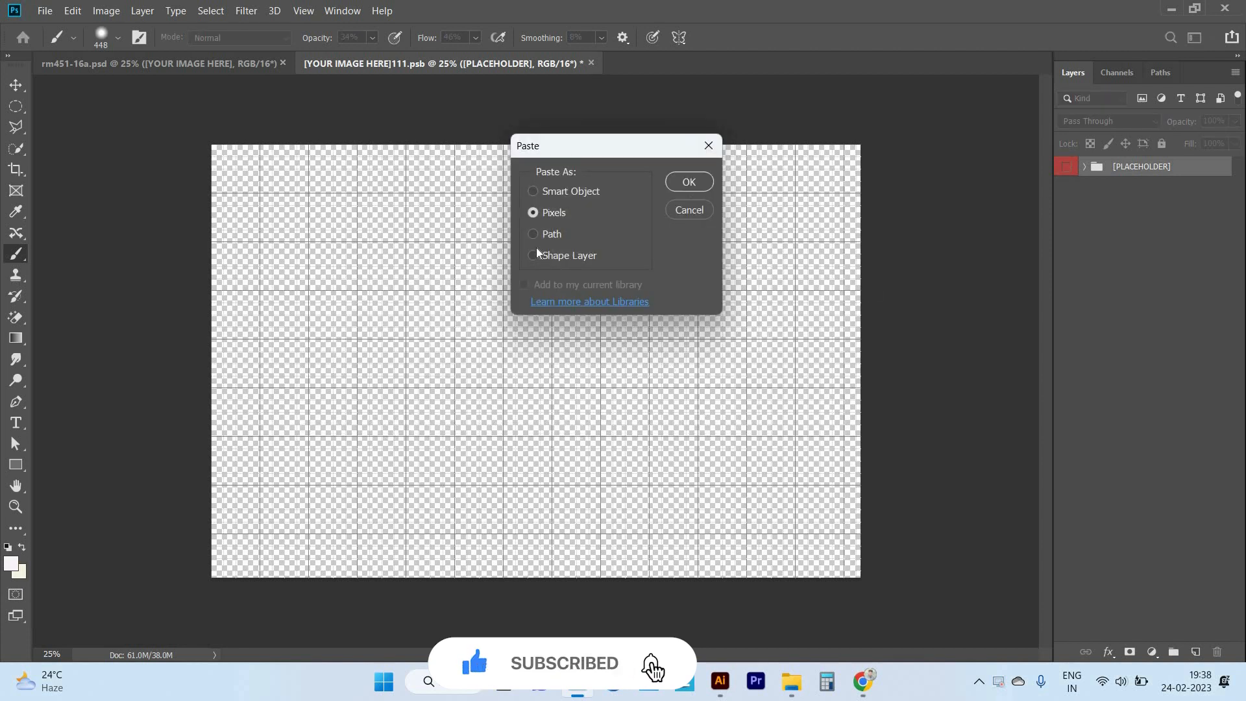
click(536, 192)
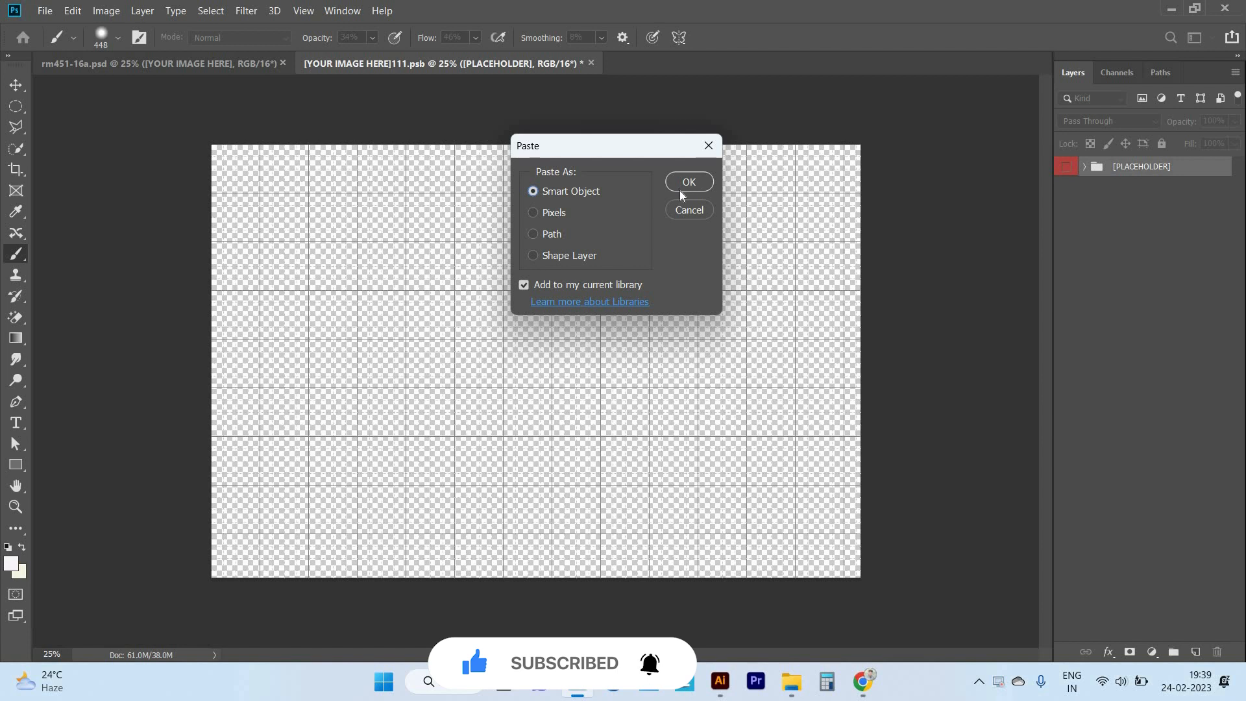
click(687, 183)
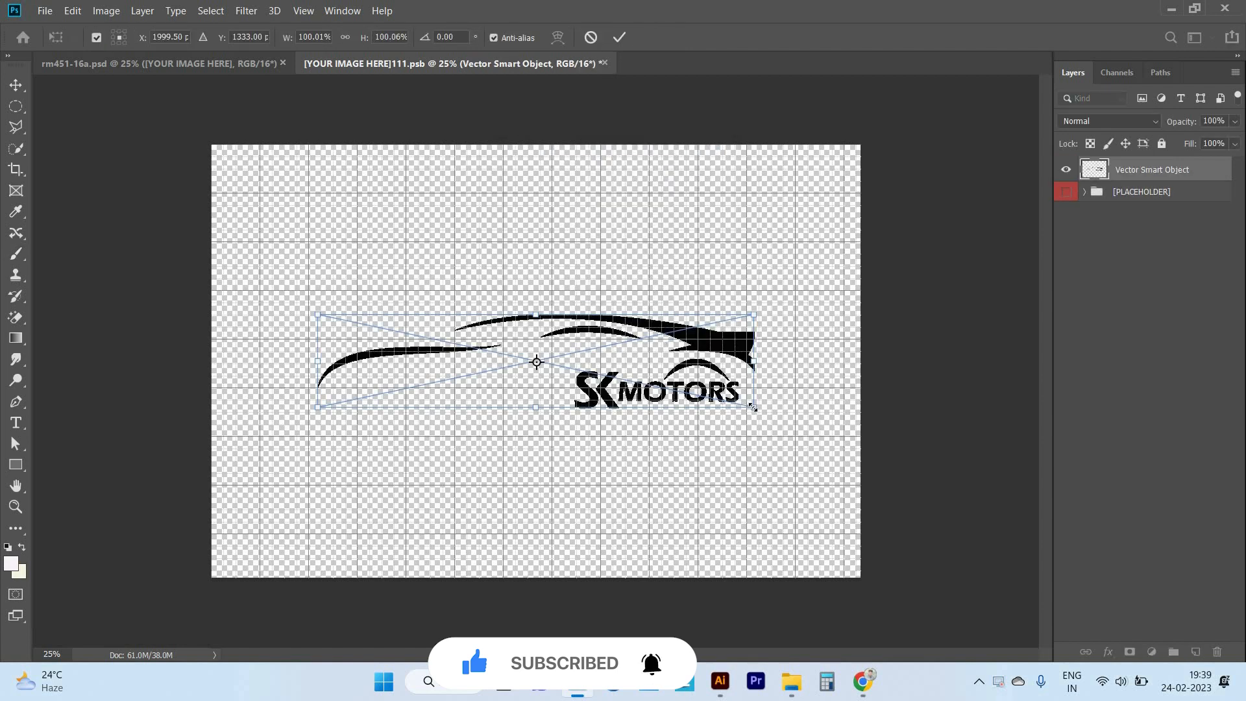
drag(753, 407, 781, 428)
key(Return)
Step: Save and close the smart object's contents, and hide the grid over the letterpress mockup
key(ctrl+s)
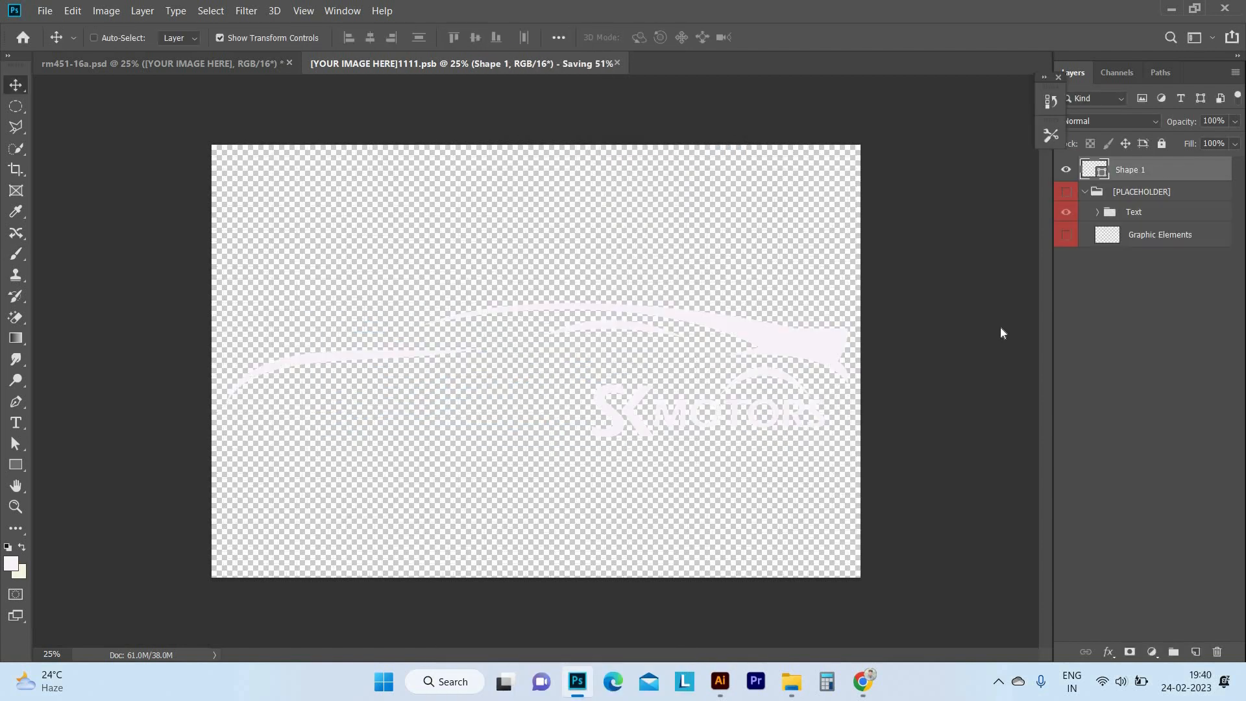
key(ctrl+w)
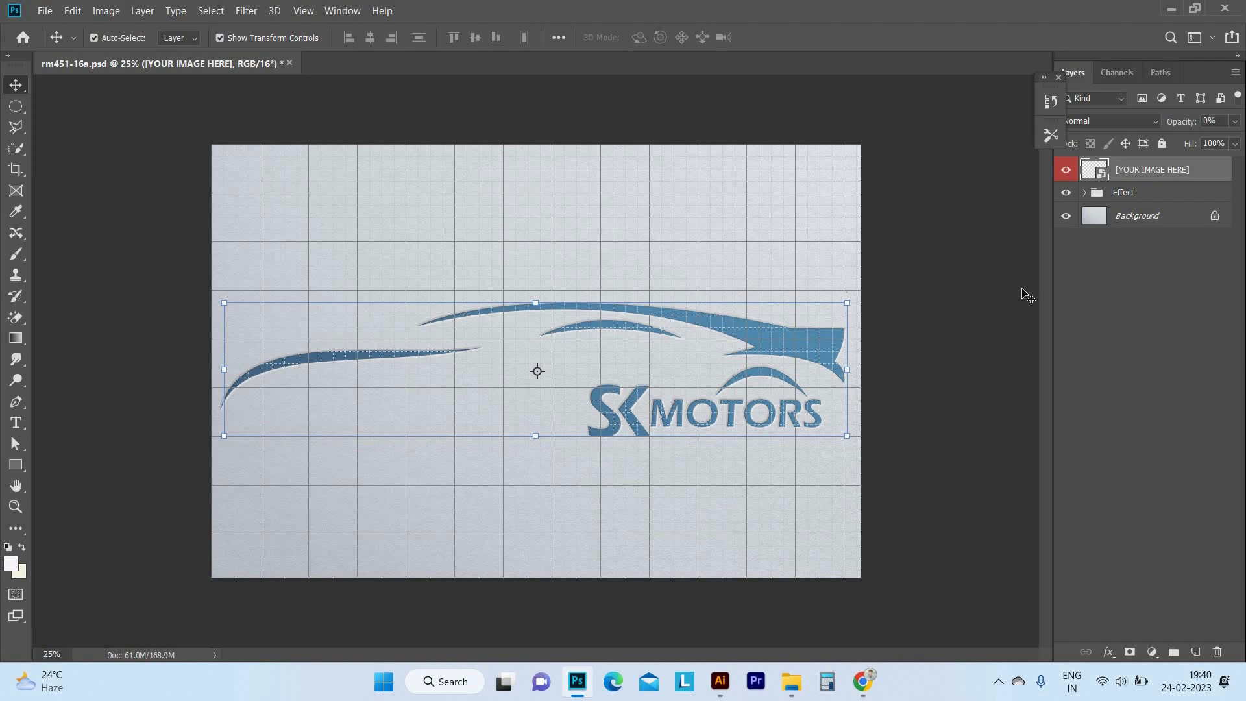
click(1003, 302)
key(ctrl+apostrophe)
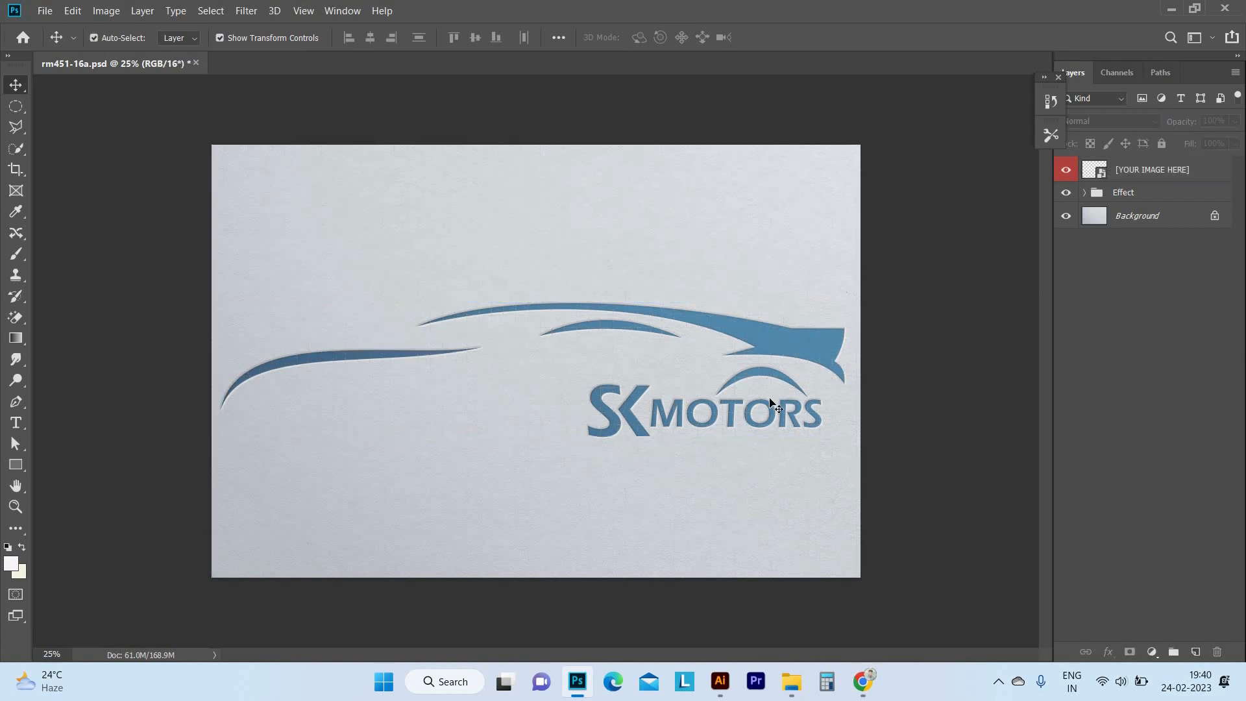
Step: Reopen the [YOUR IMAGE HERE] contents with the missing fonts unresolved and put the logo shape into Free Transform
double_click(1105, 173)
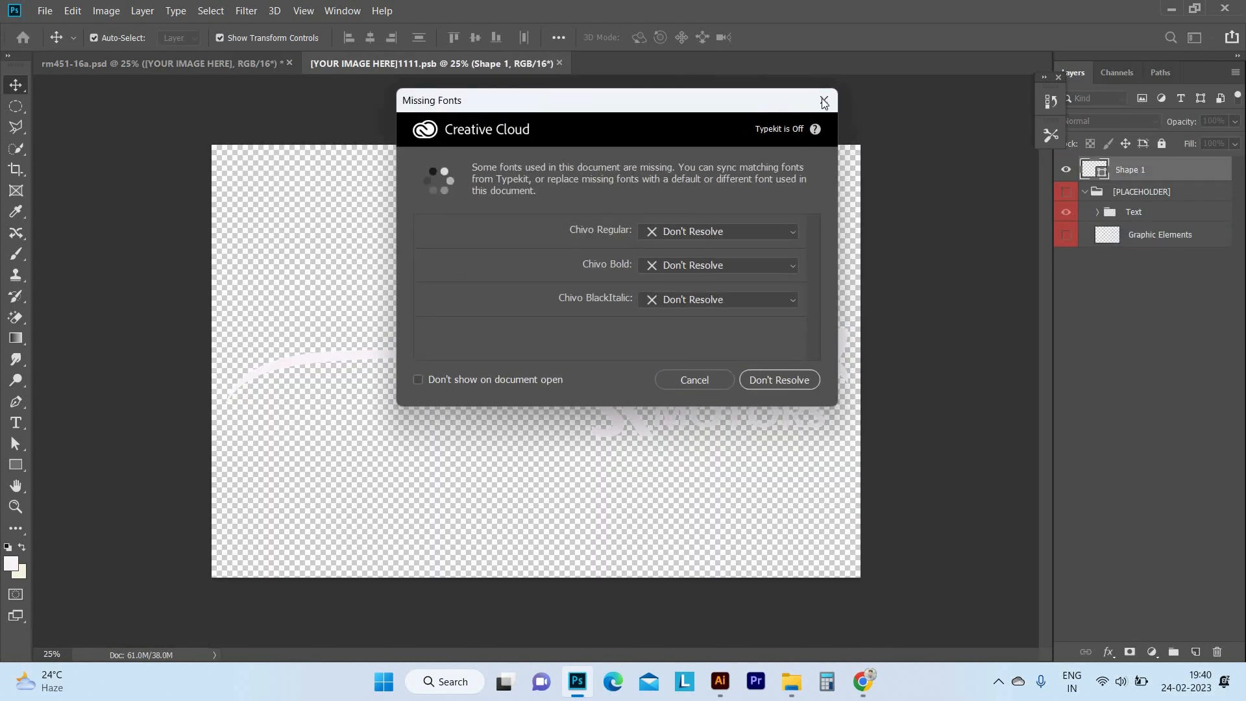
click(825, 102)
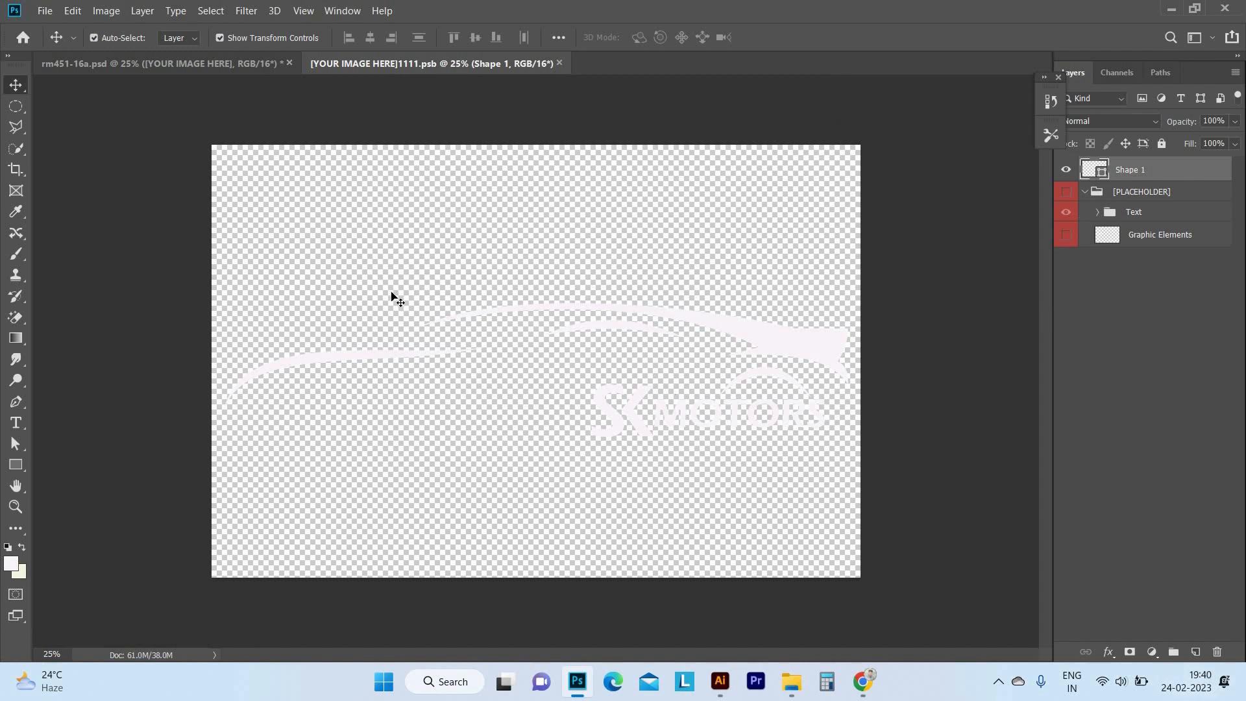
key(ctrl+t)
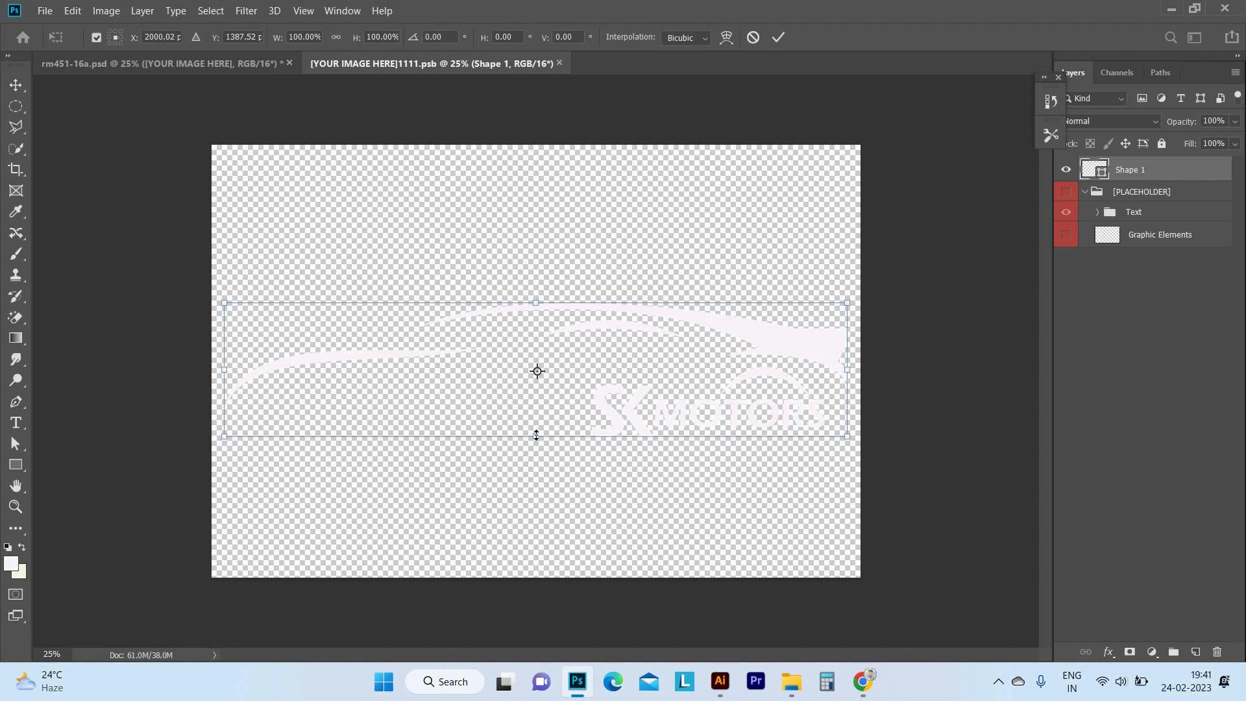
drag(535, 432, 533, 431)
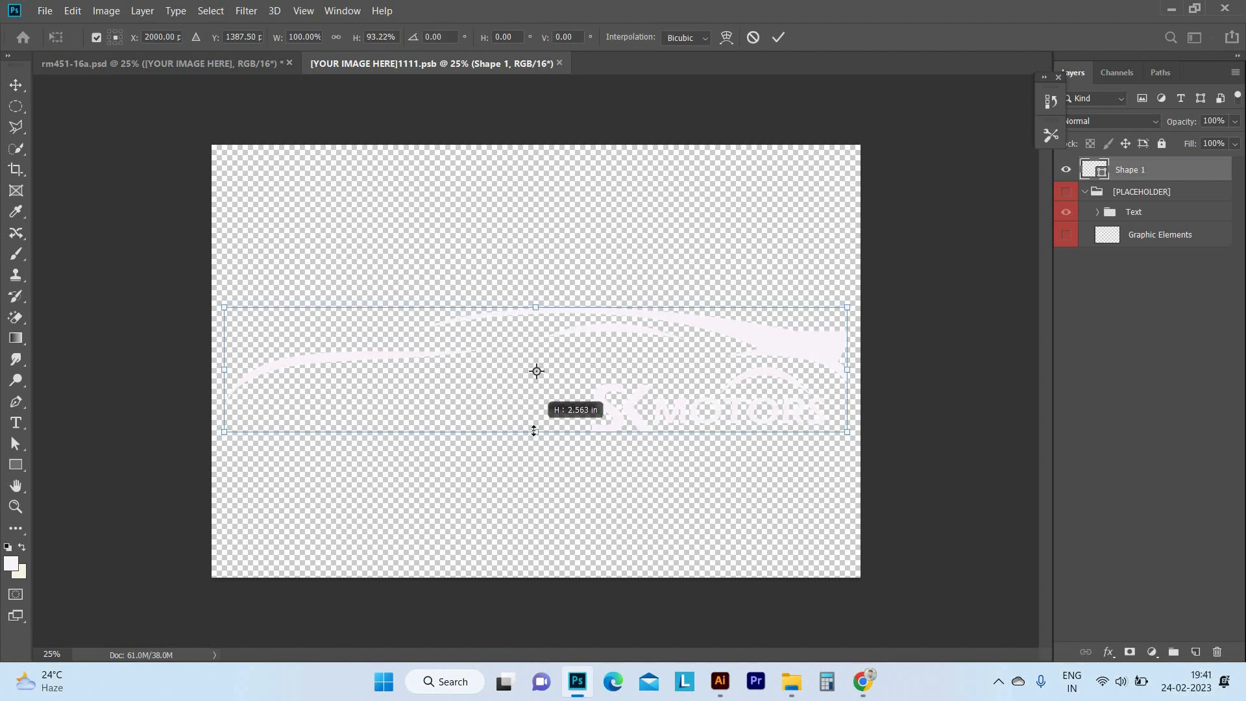
key(ctrl+z)
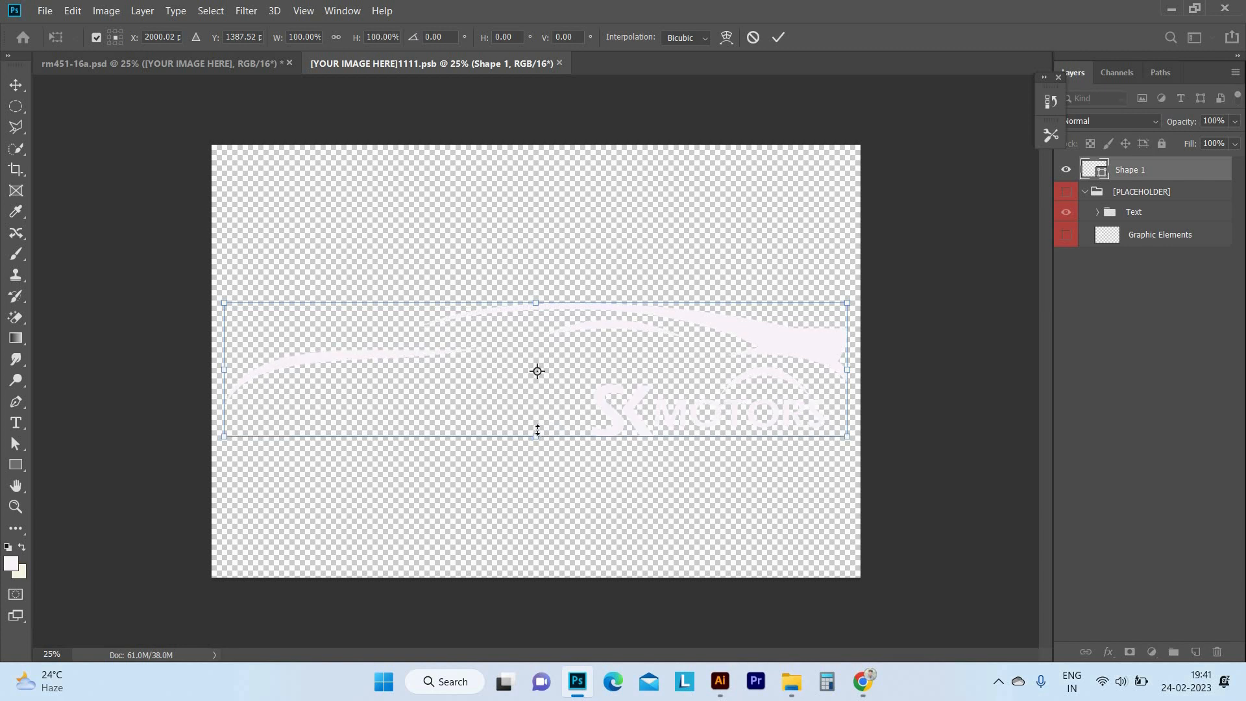
drag(538, 431, 531, 426)
key(ctrl+z)
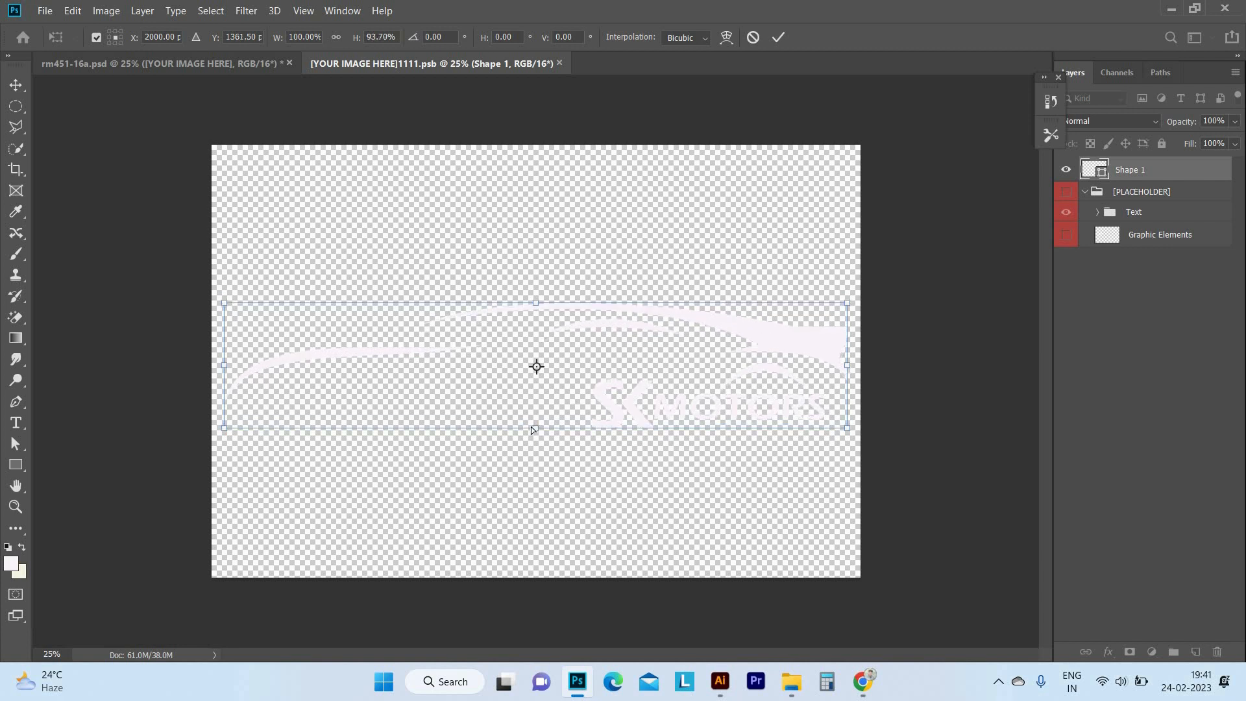
key(ctrl+z)
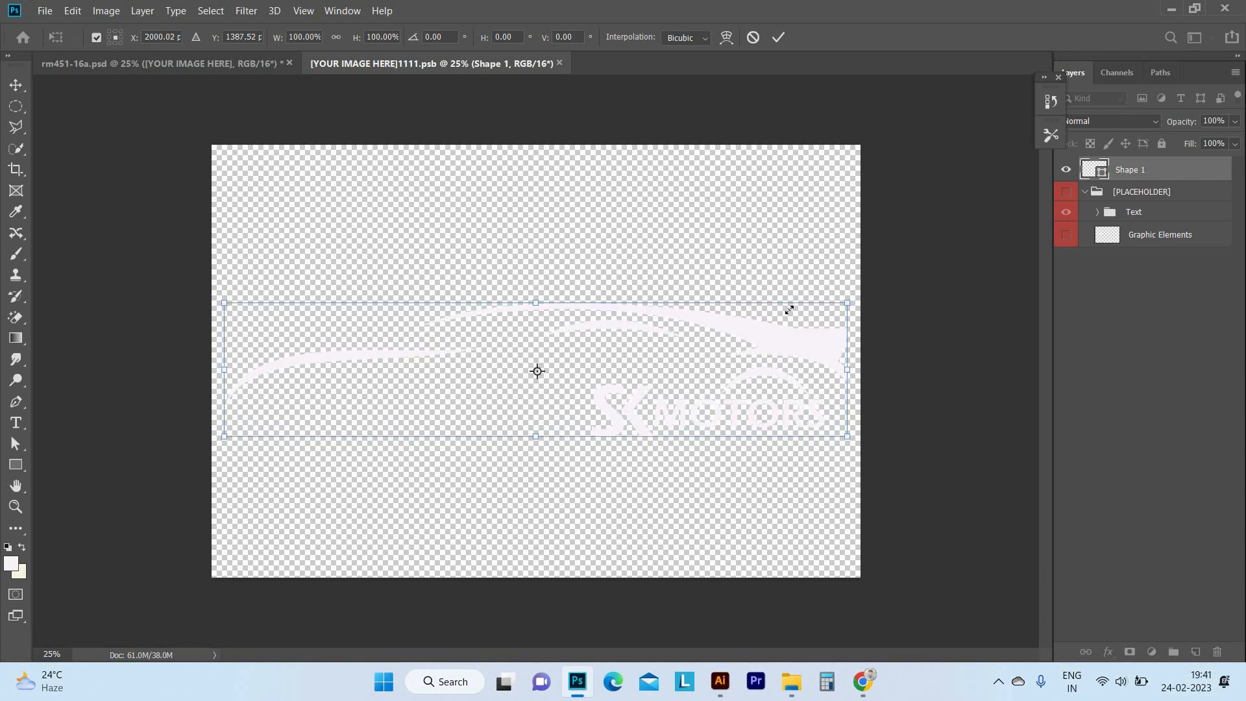
Step: Scale the SK MOTORS logo to about 84.71% width and 86.43% height, and nudge it right and up to X 1838, Y 1407.5 px
drag(789, 310, 751, 321)
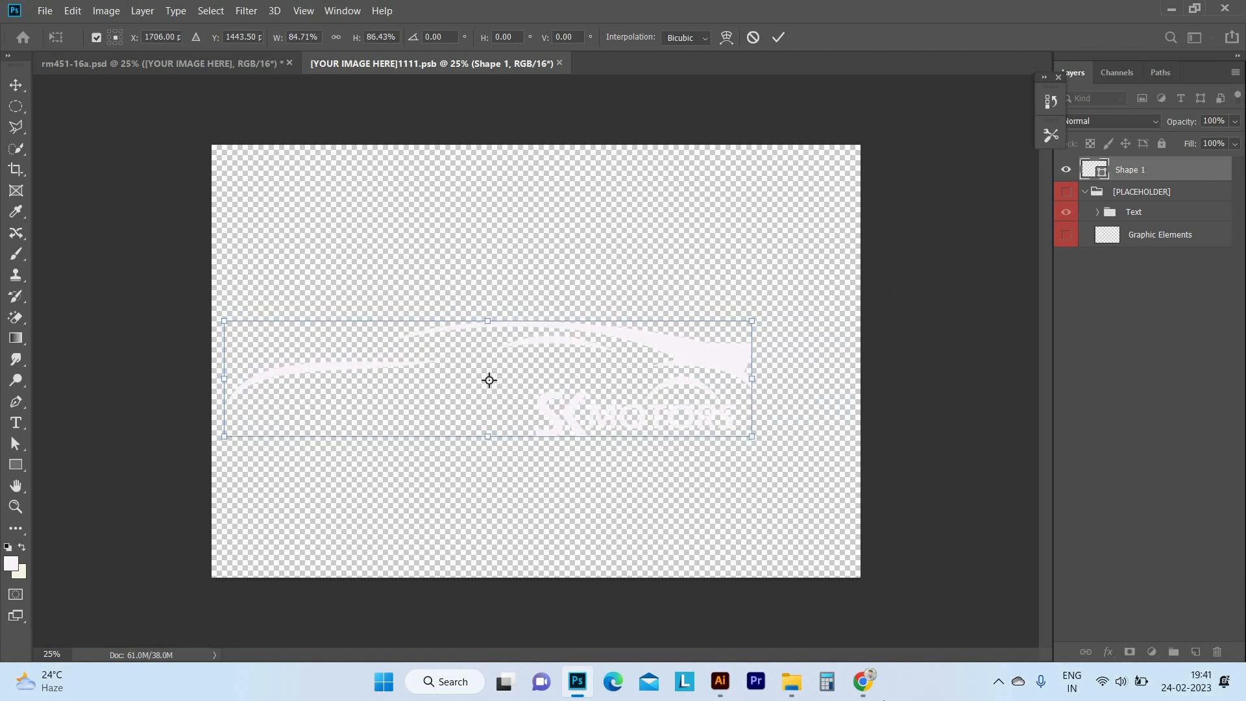
key(Right)
key(Right)
key(Right)
key(Right)
key(Right)
key(Right)
key(Right)
key(Right)
key(Right)
key(Right)
key(Right)
key(Right)
key(Right)
key(Right)
key(Right)
key(Right)
key(Right)
key(Right)
key(Right)
key(Right)
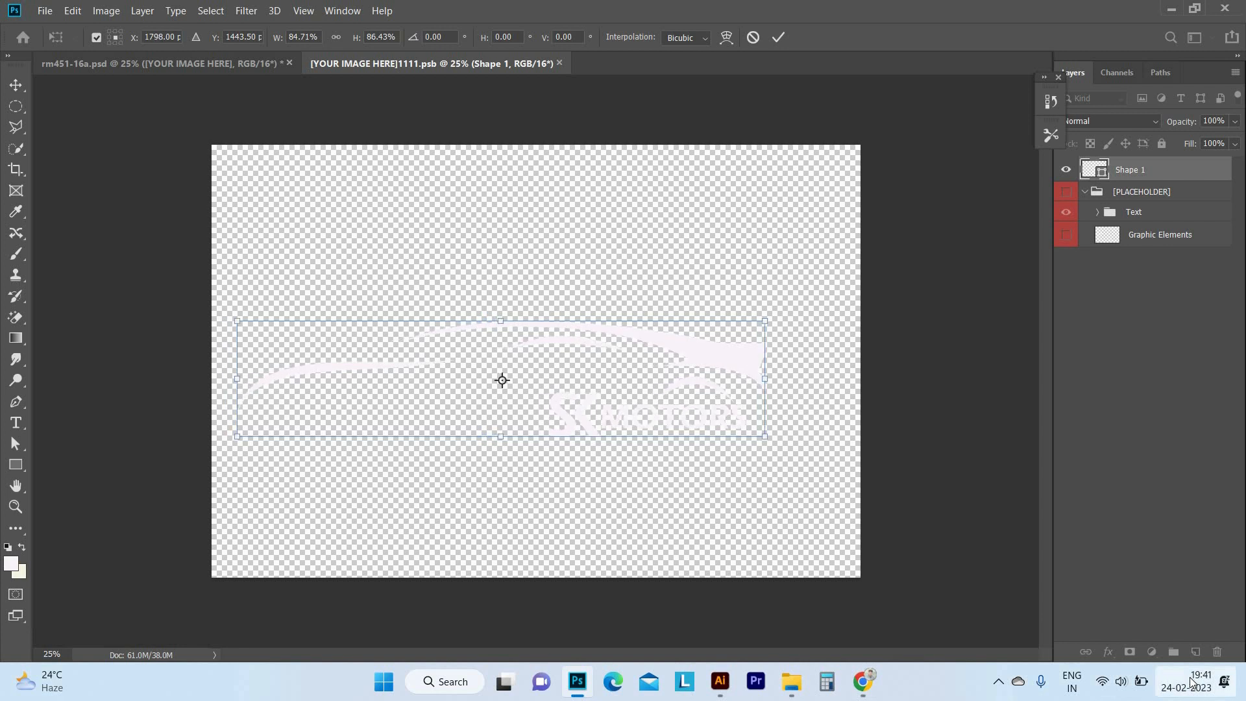
key(Right)
key(Right)
key(Right)
key(Right)
key(Up)
key(Up)
key(Up)
key(Up)
key(Up)
key(Up)
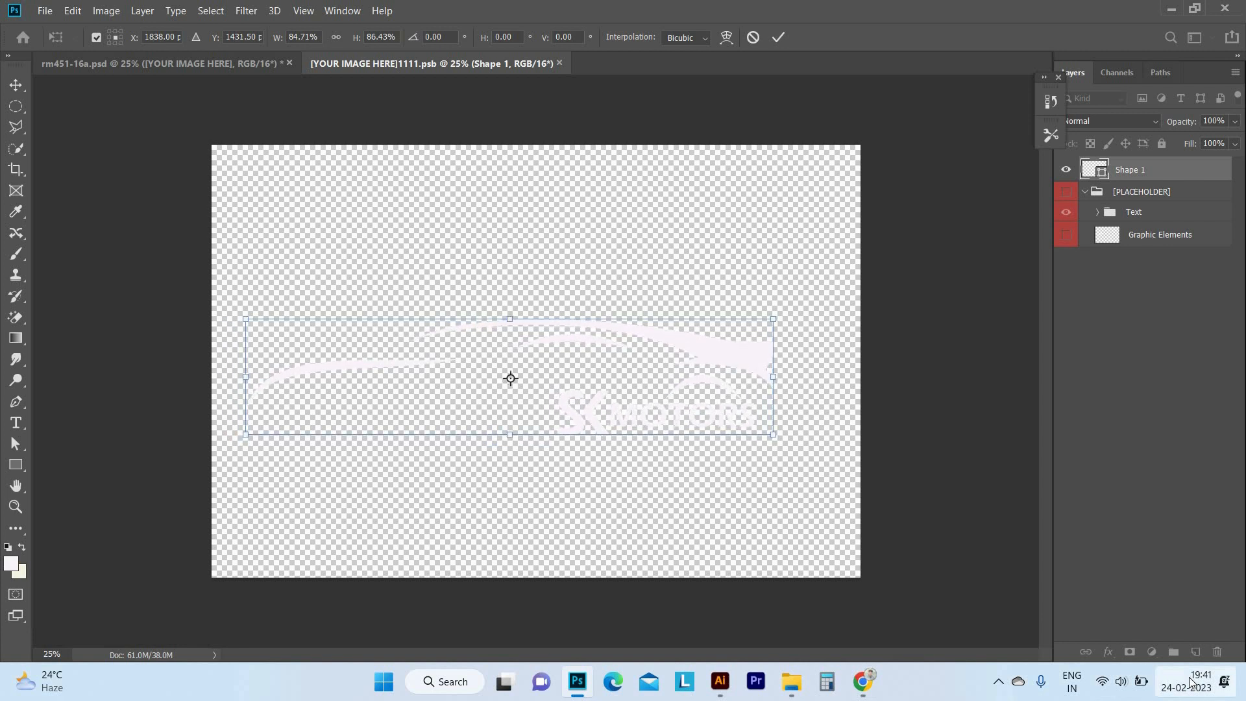
key(Up)
key(Up)
key(Up)
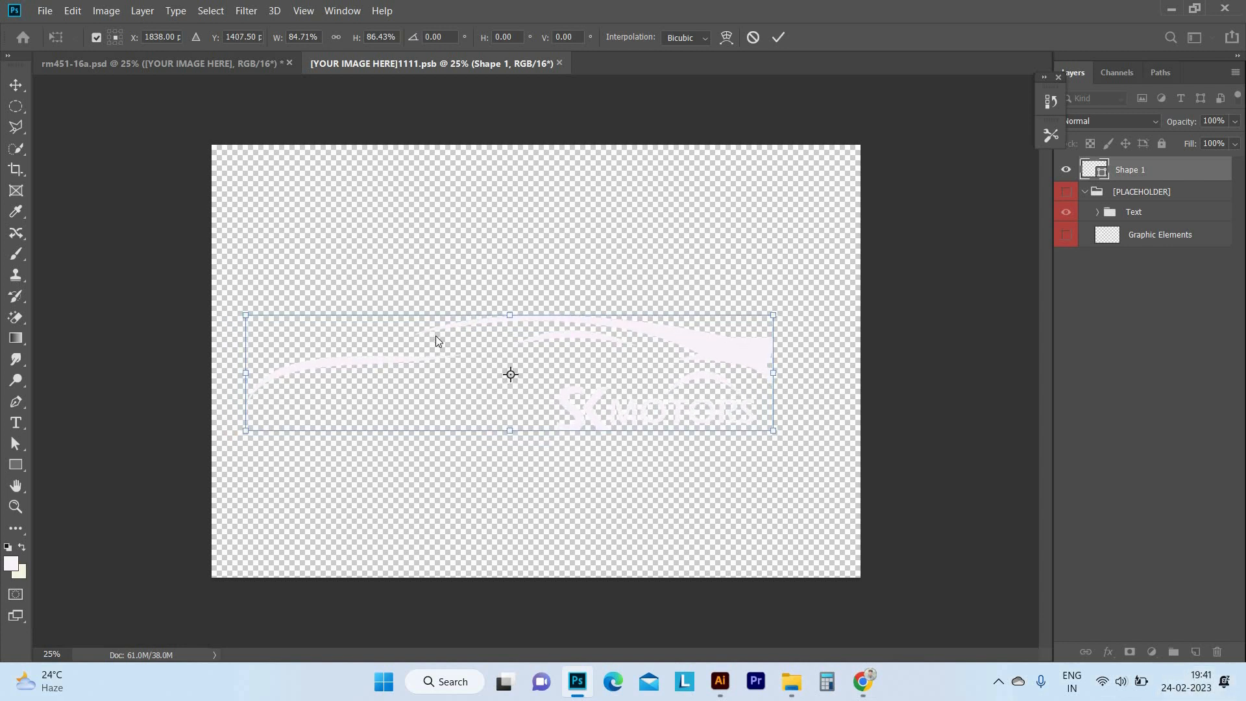
Step: Save the smart object's contents with the transformation applied, and close them to return to the letterpress mockup
key(ctrl+s)
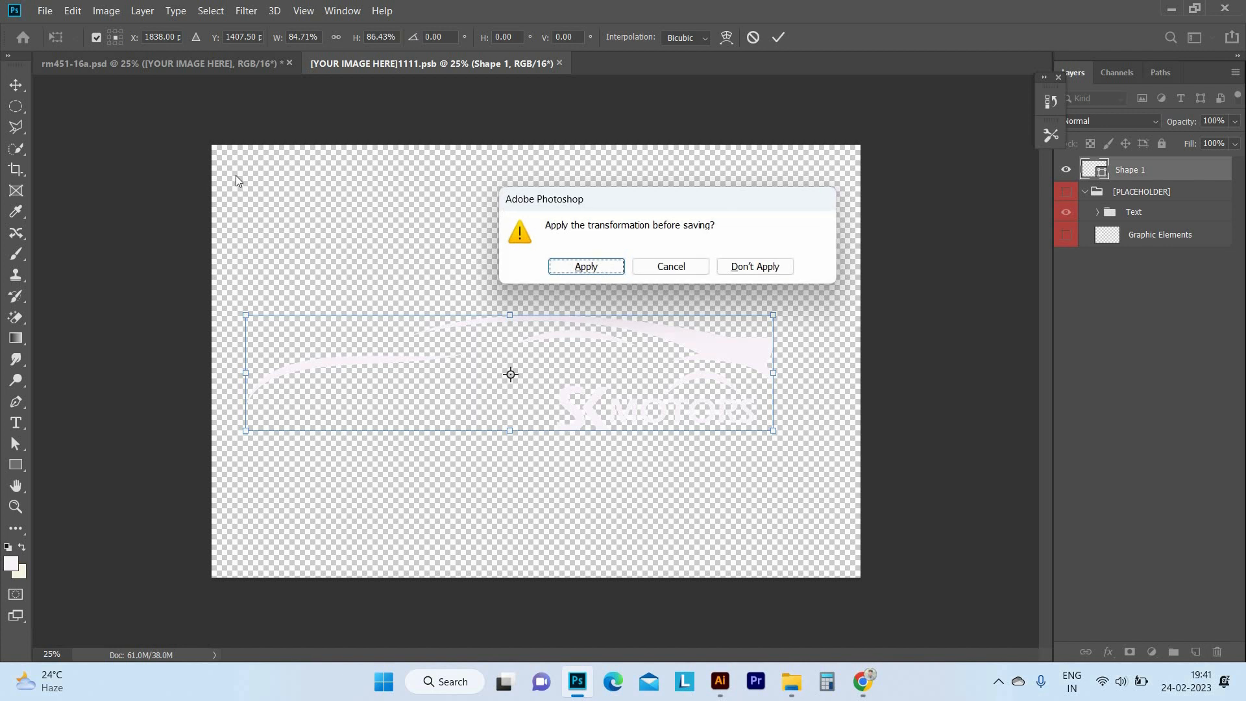
click(586, 266)
key(ctrl+w)
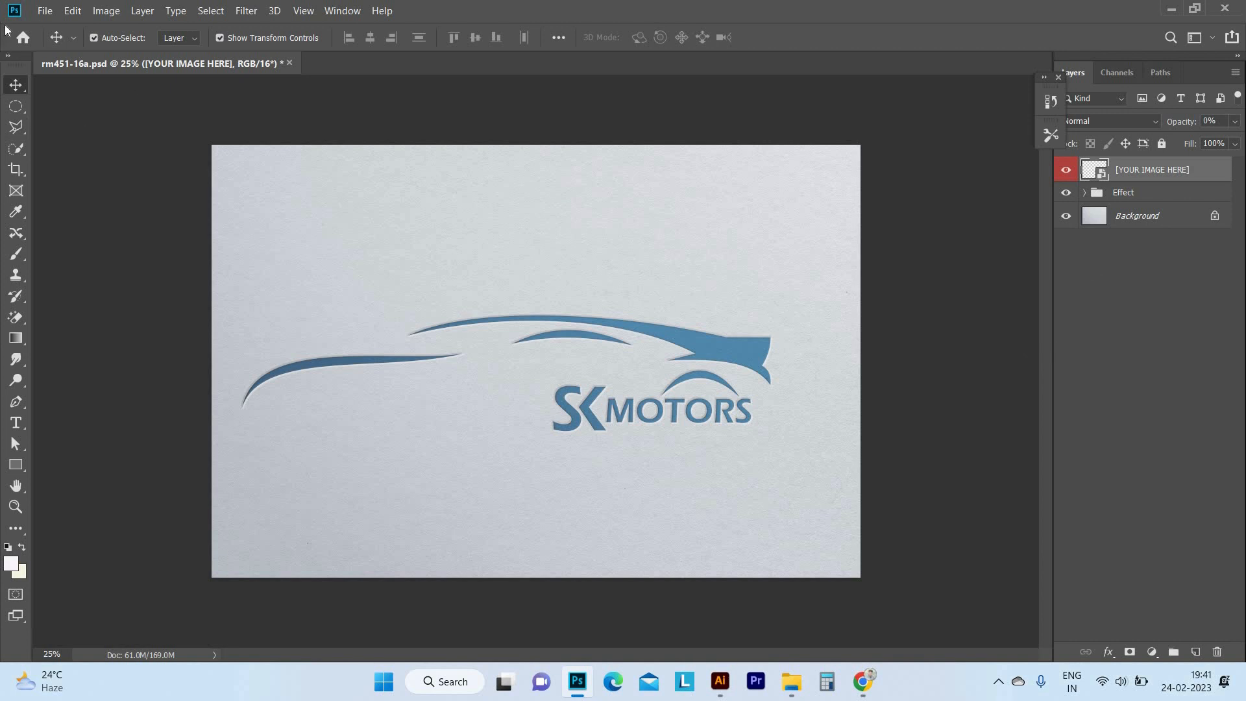
Step: Open the file commands for the rm451-16a.psd mockup
click(47, 10)
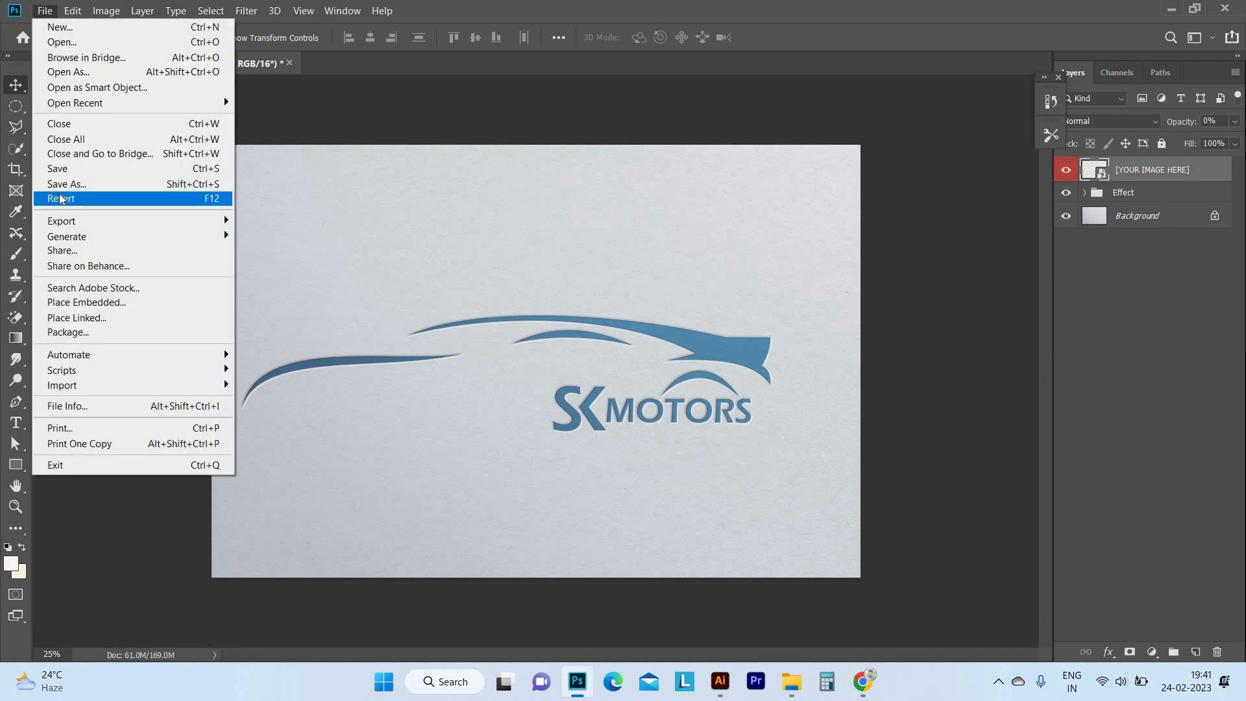